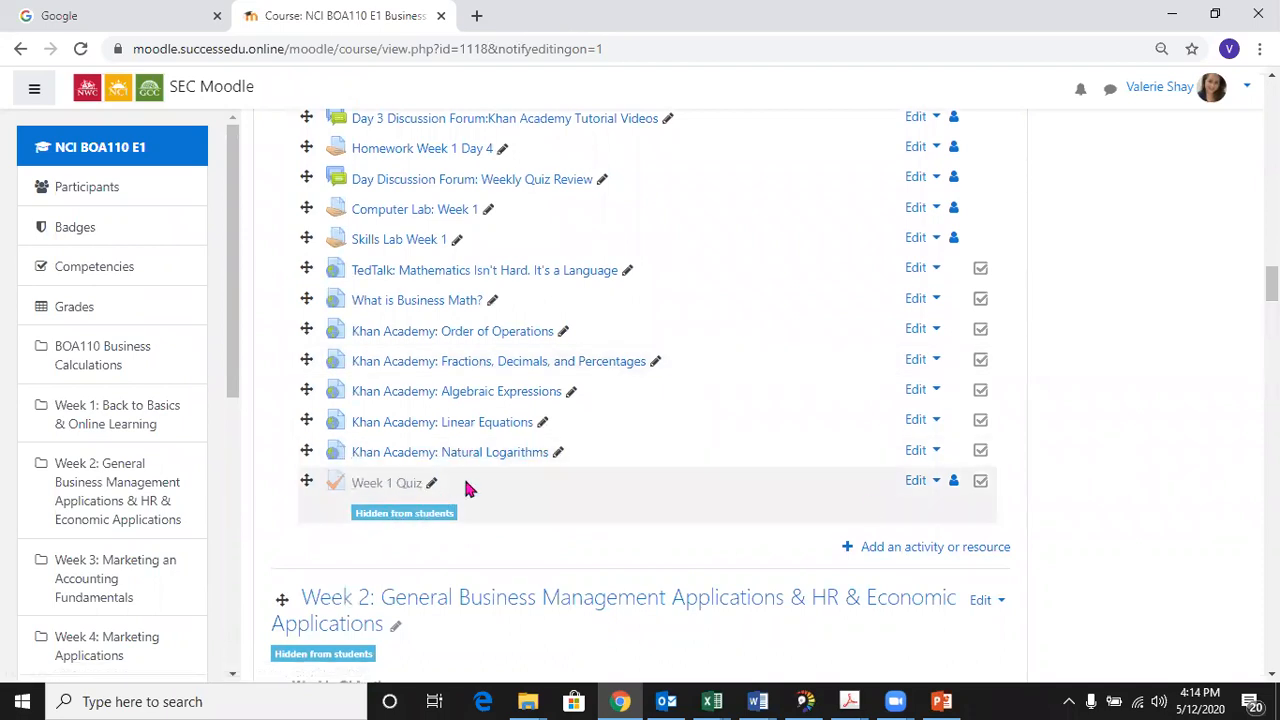
# Open the settings of the Week 1 Quiz for editing and expand its Timing section
pyautogui.click(917, 482)
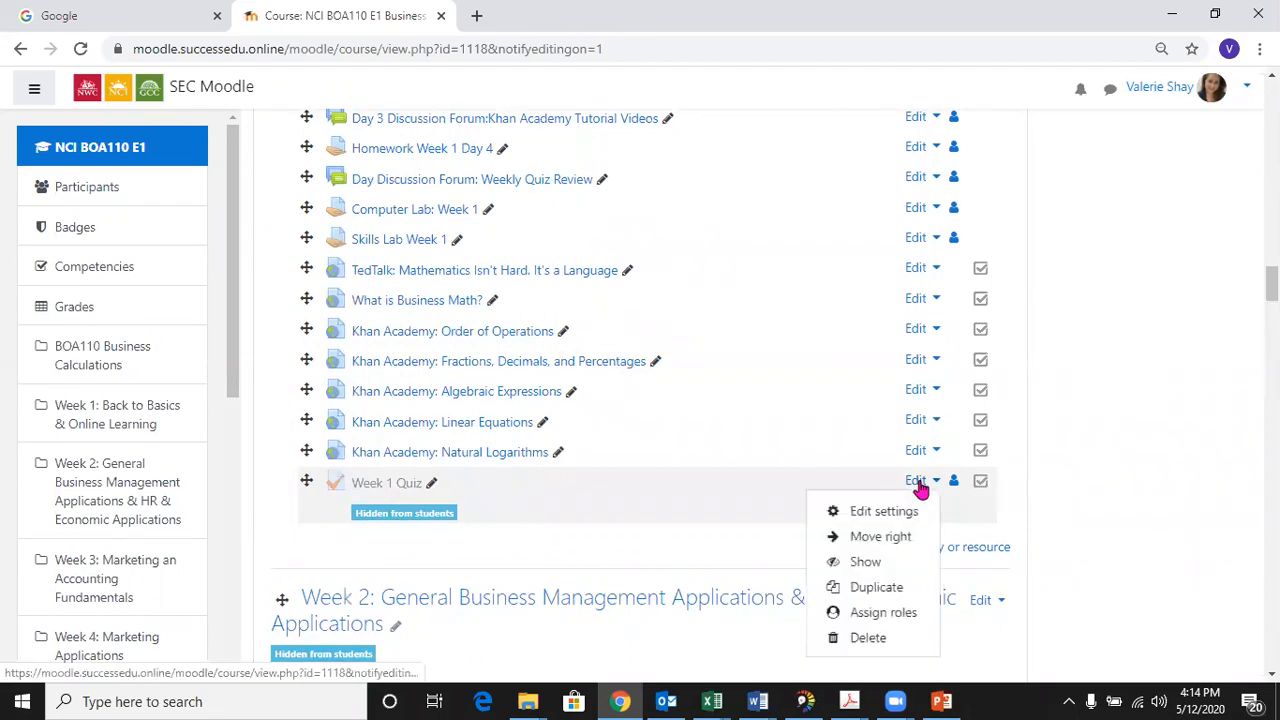
pyautogui.click(878, 512)
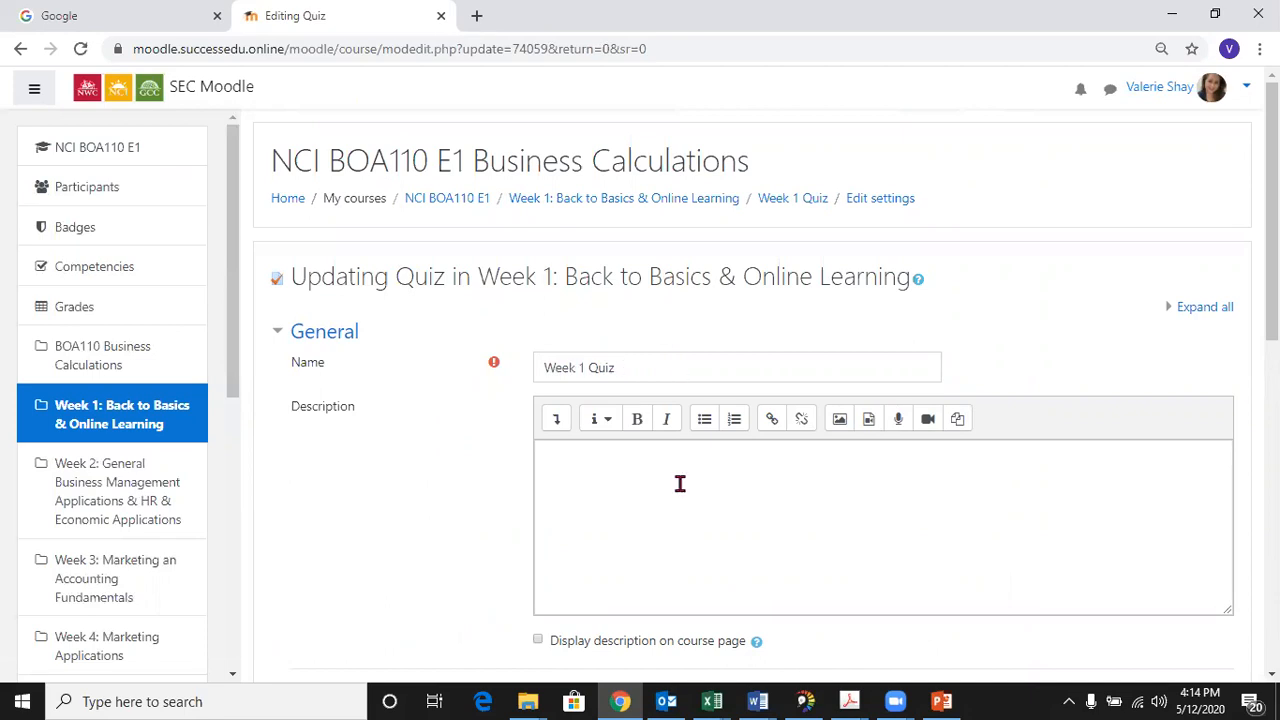
pyautogui.scroll(-2, 680, 484)
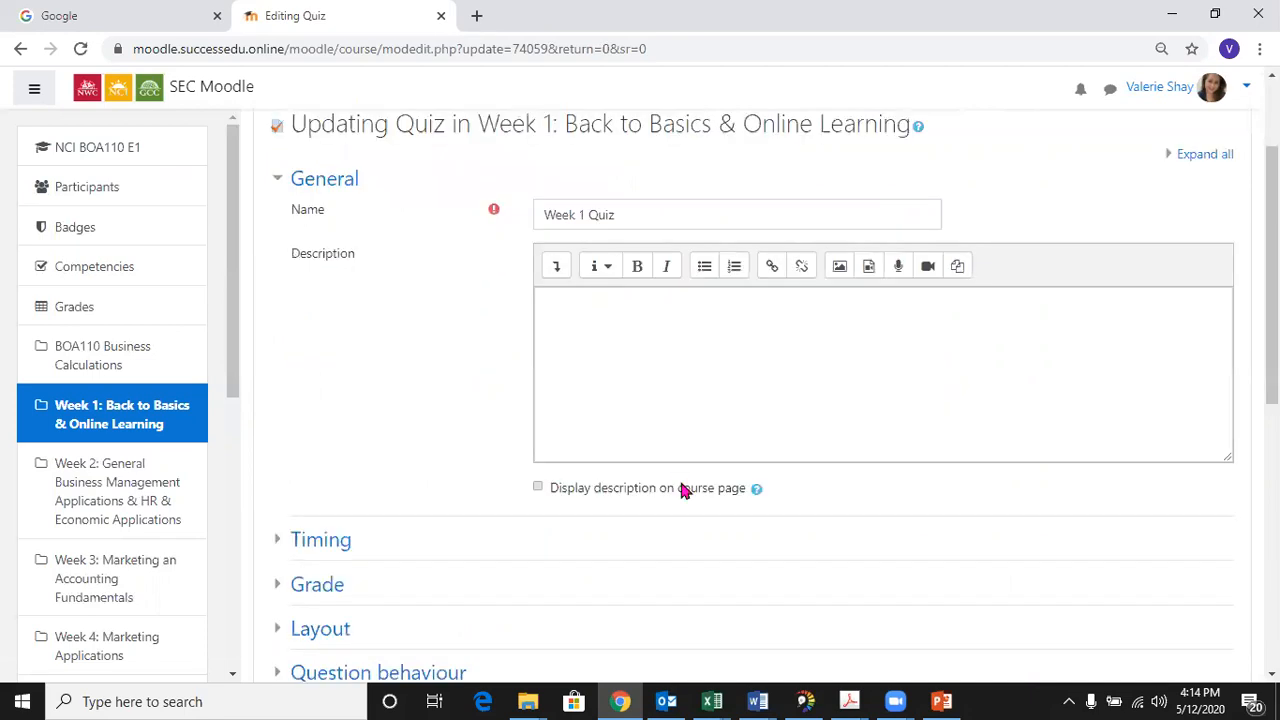
pyautogui.scroll(-1, 715, 412)
pyautogui.scroll(-1, 717, 420)
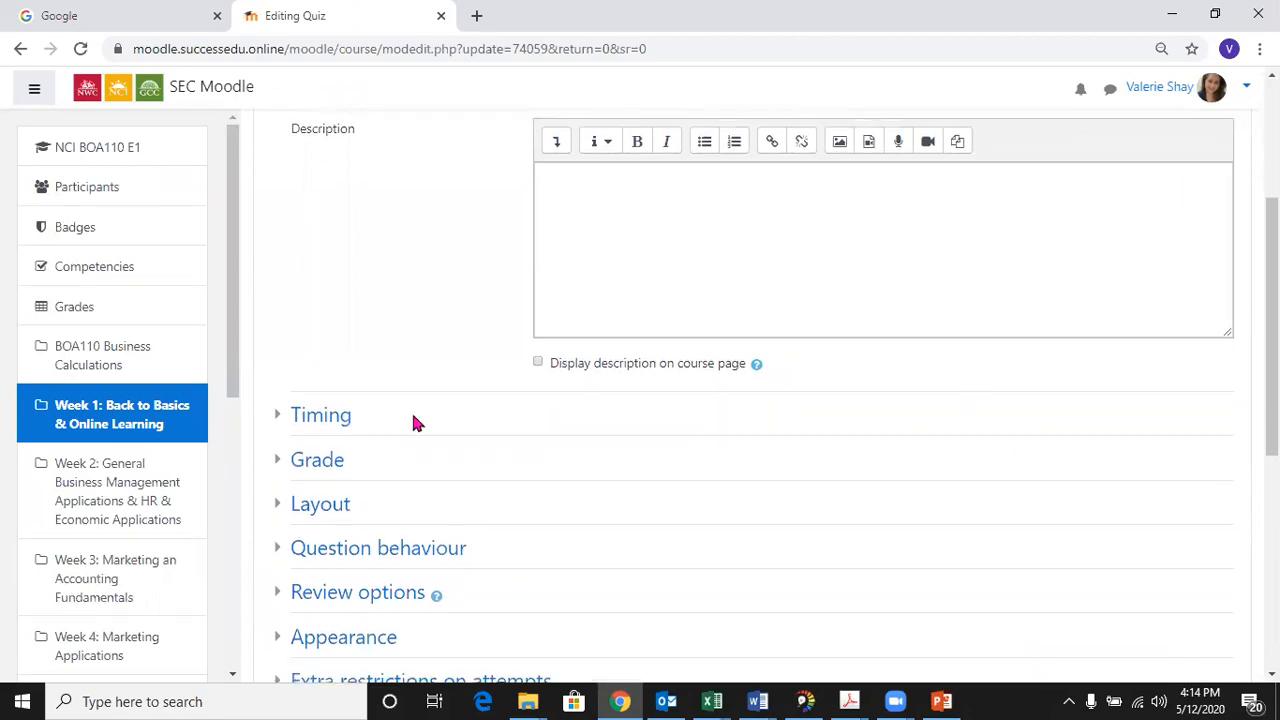
pyautogui.click(329, 417)
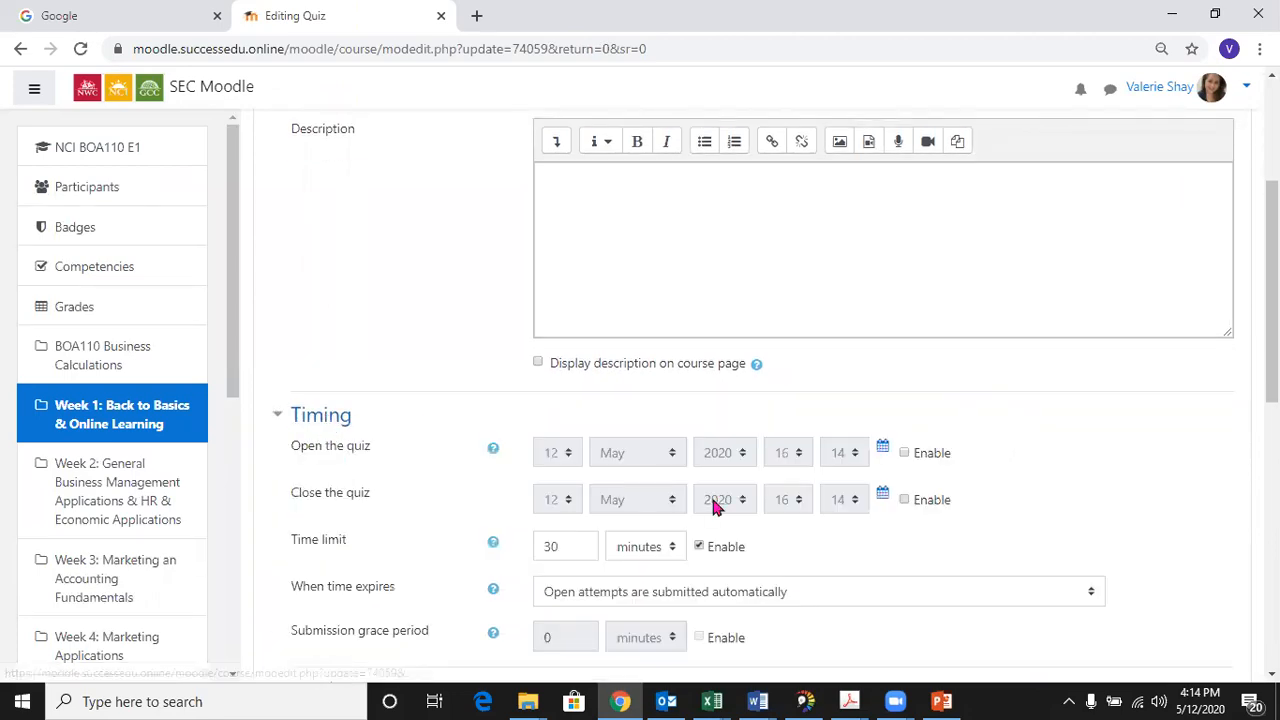
pyautogui.scroll(-2, 713, 505)
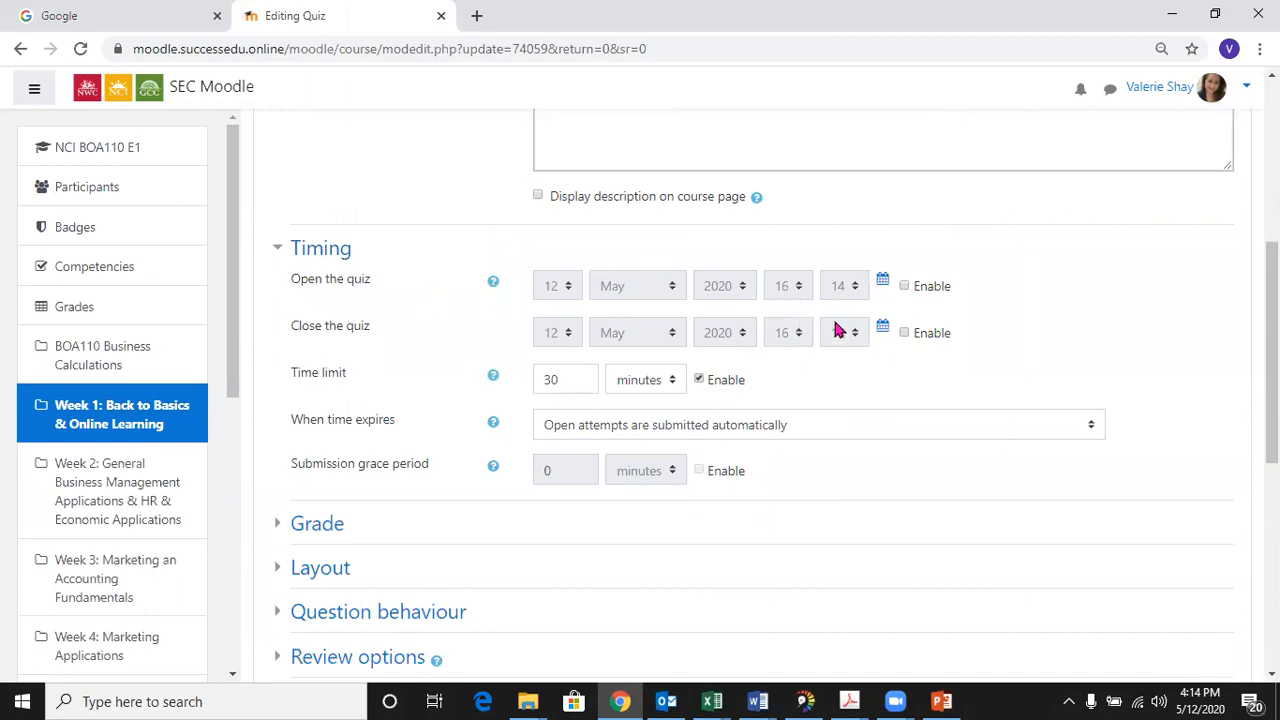
# Enable the quiz's opening date on 12 May 2020 and set its opening hour to 13
pyautogui.click(905, 288)
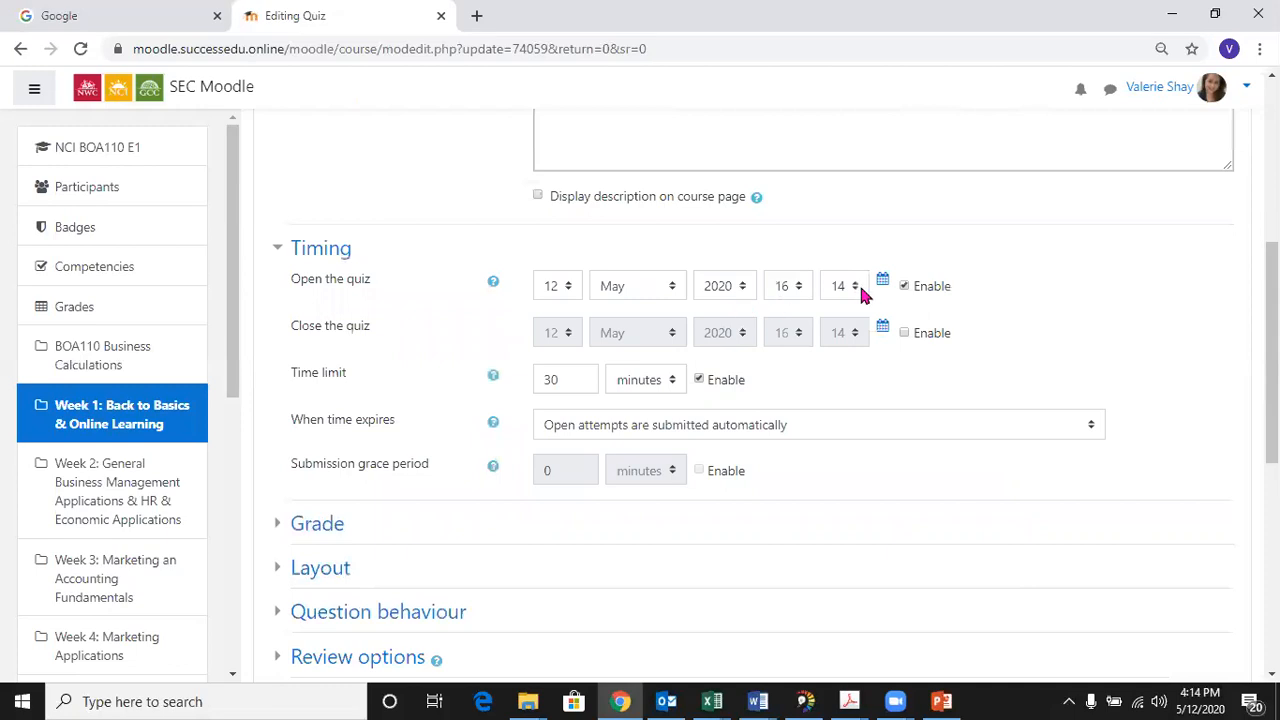
pyautogui.click(566, 286)
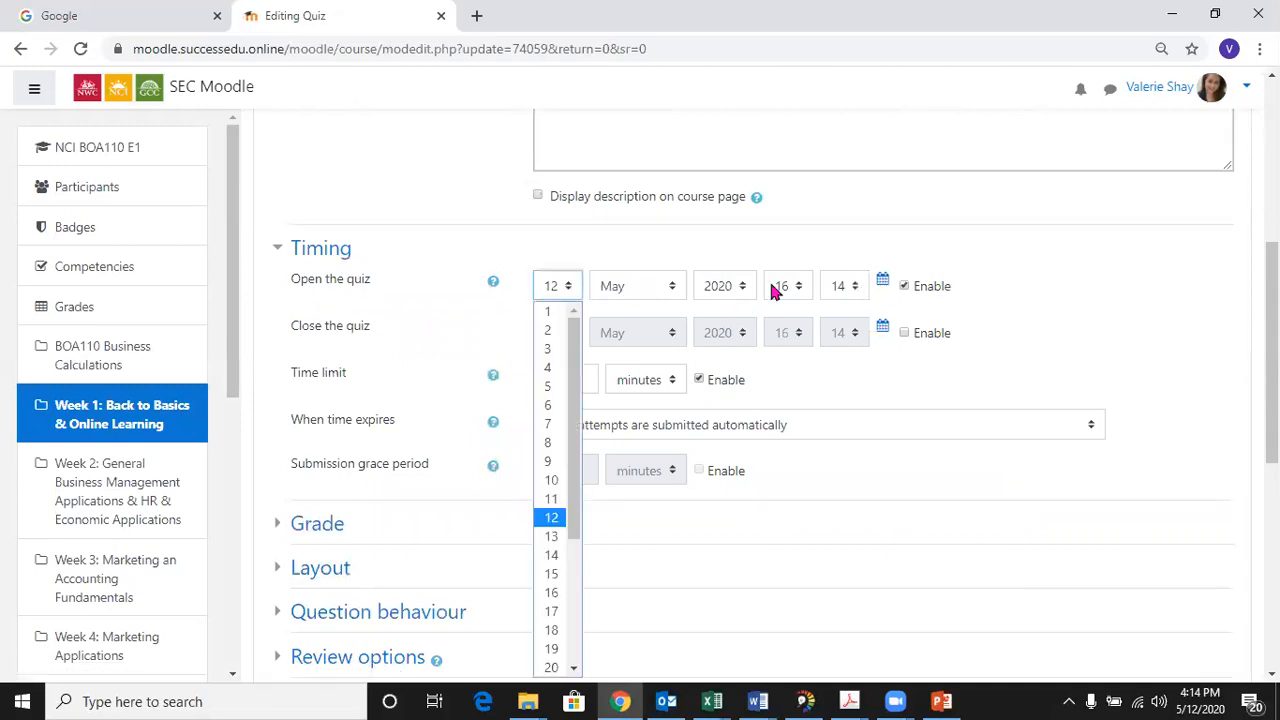
pyautogui.click(884, 286)
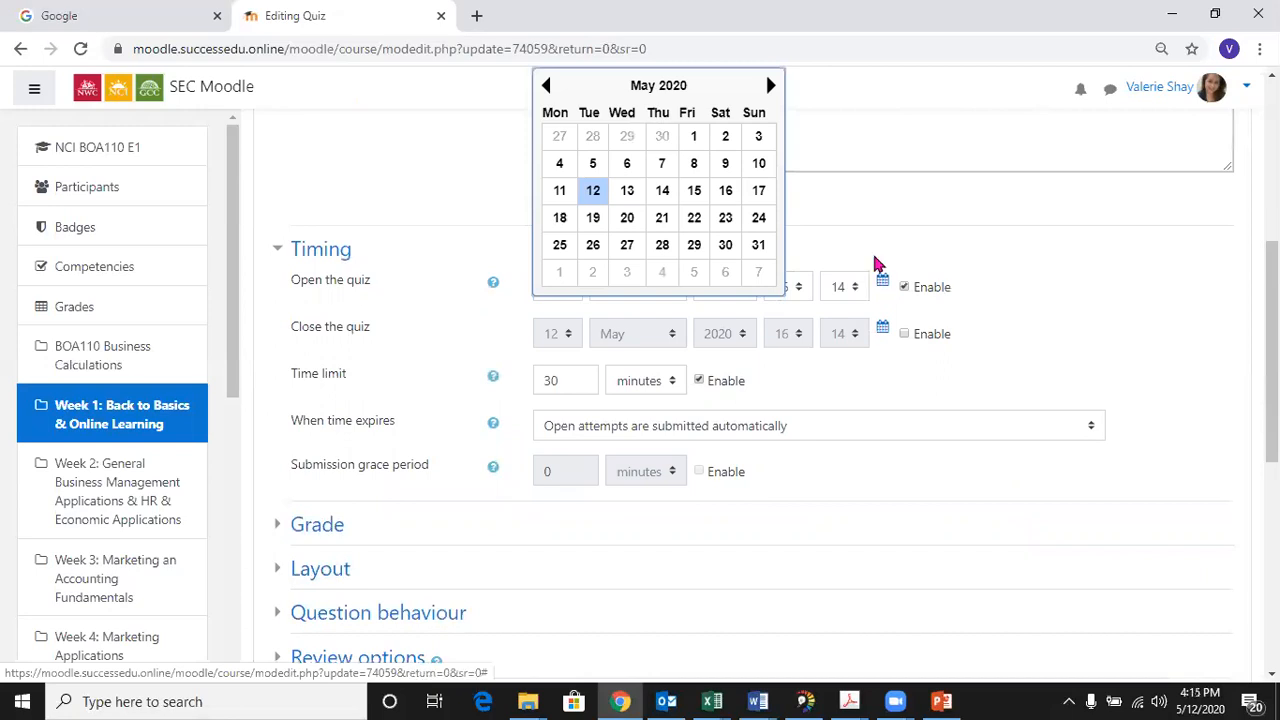
pyautogui.click(878, 270)
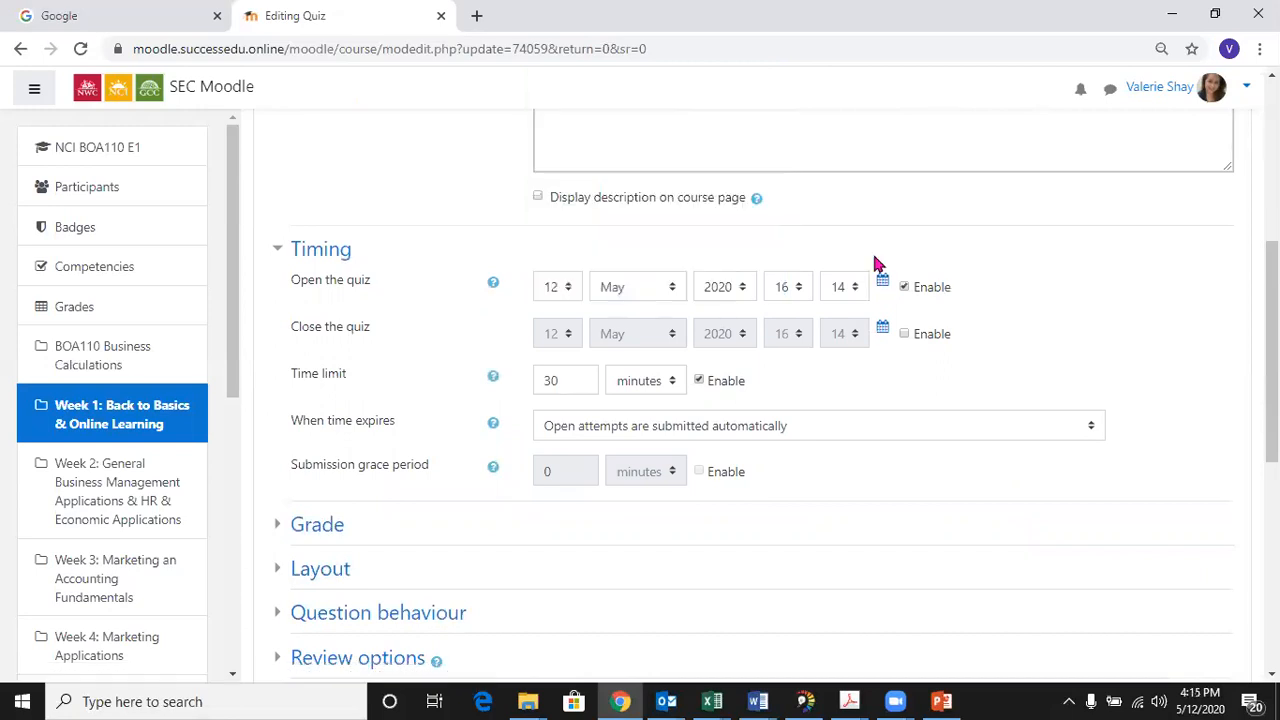
pyautogui.click(802, 290)
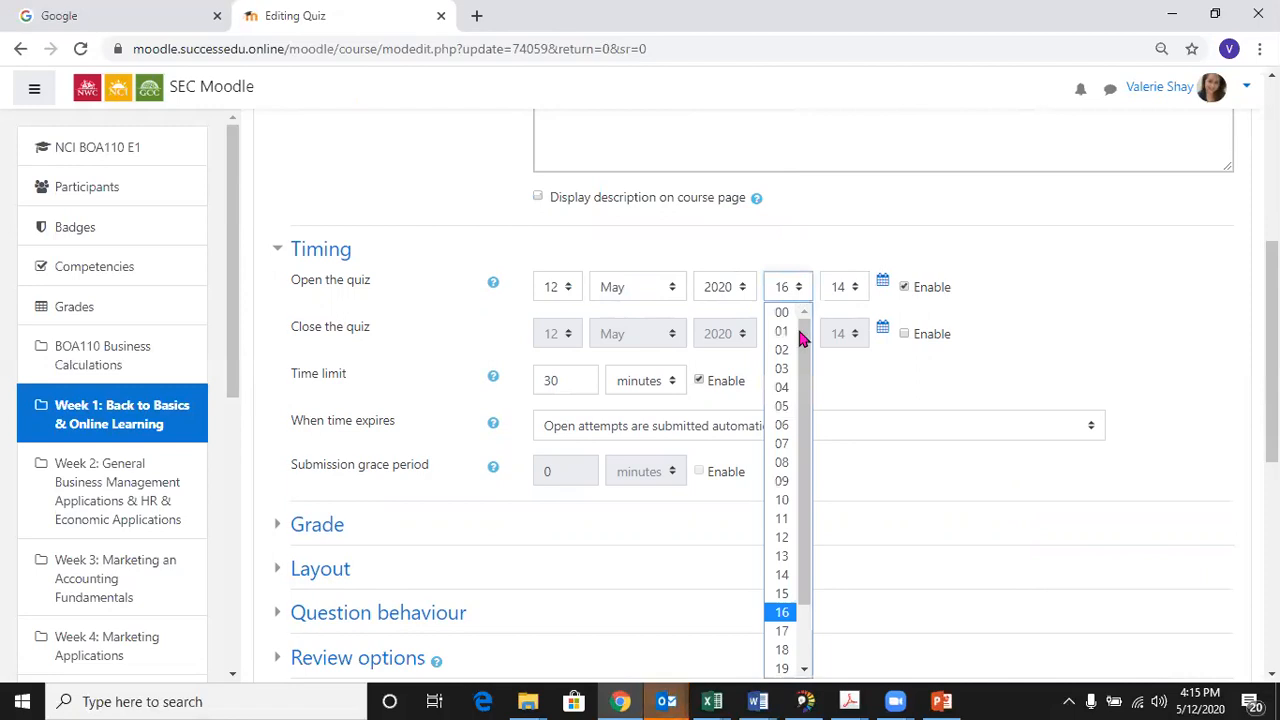
pyautogui.moveTo(803, 337); pyautogui.dragTo(816, 361)
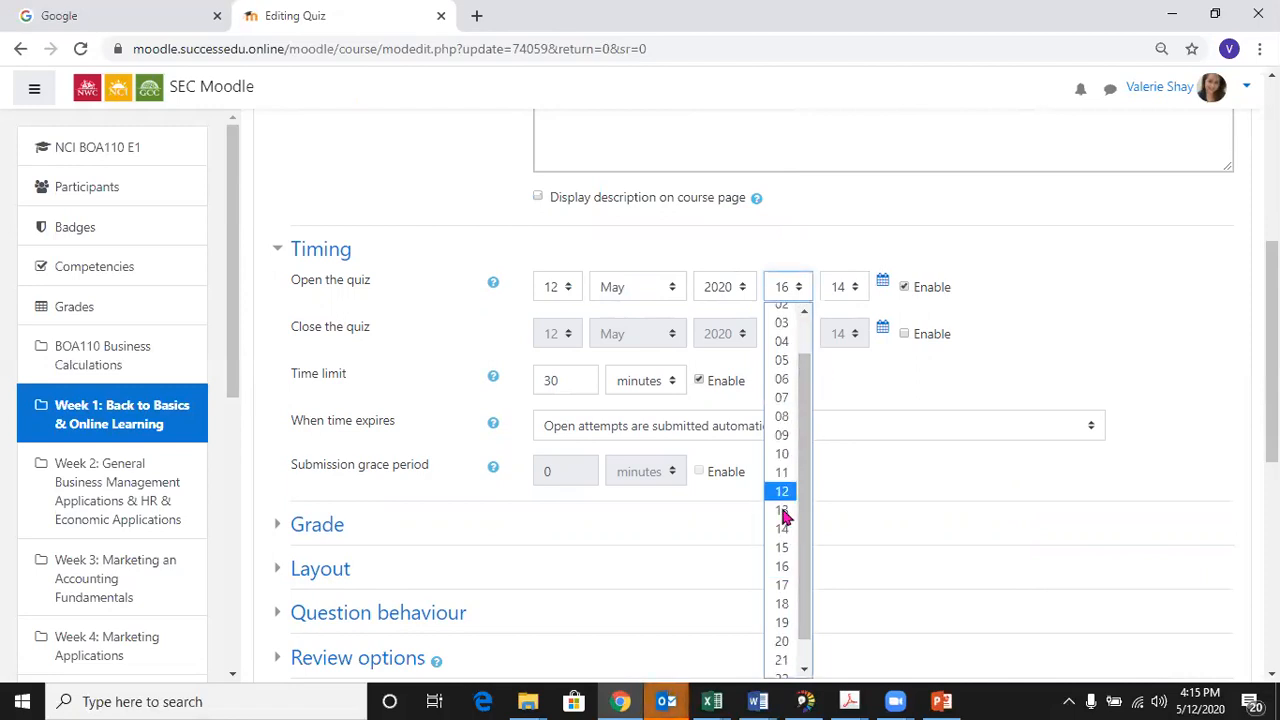
pyautogui.click(785, 510)
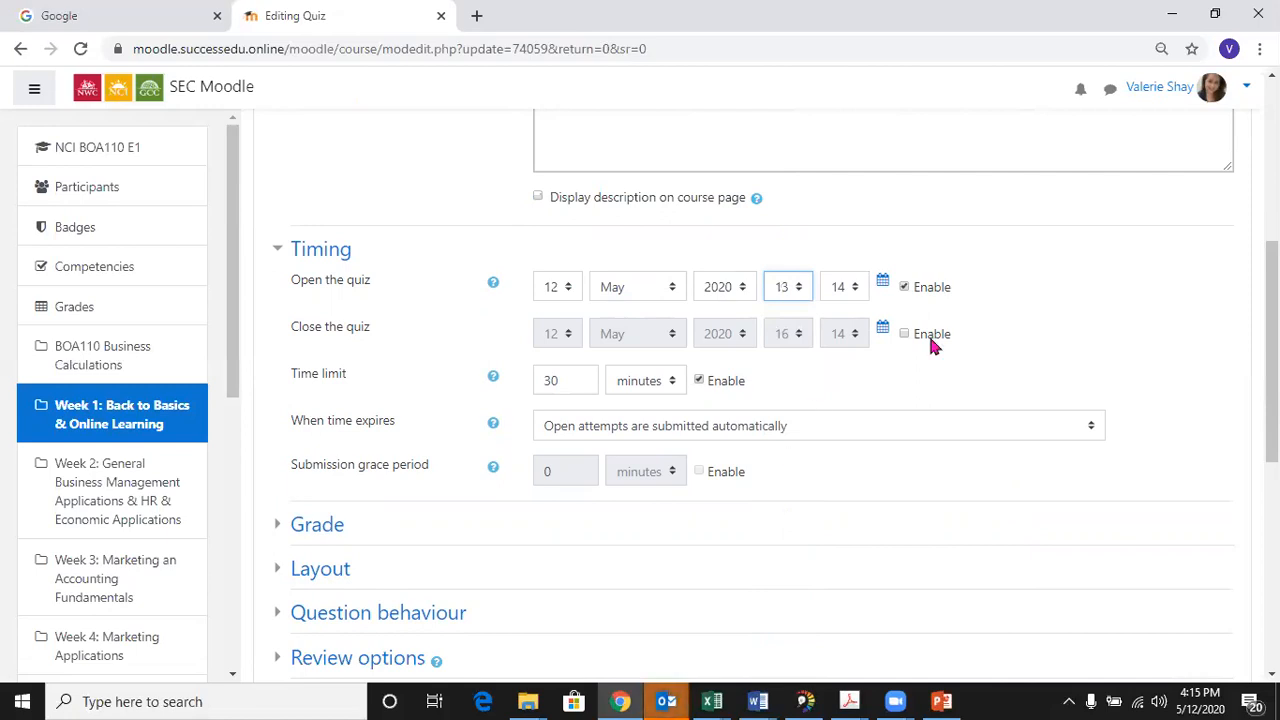
# Enable the quiz's closing date for 19 May 2020 with hour 18, and set the opening minute to 00
pyautogui.click(902, 331)
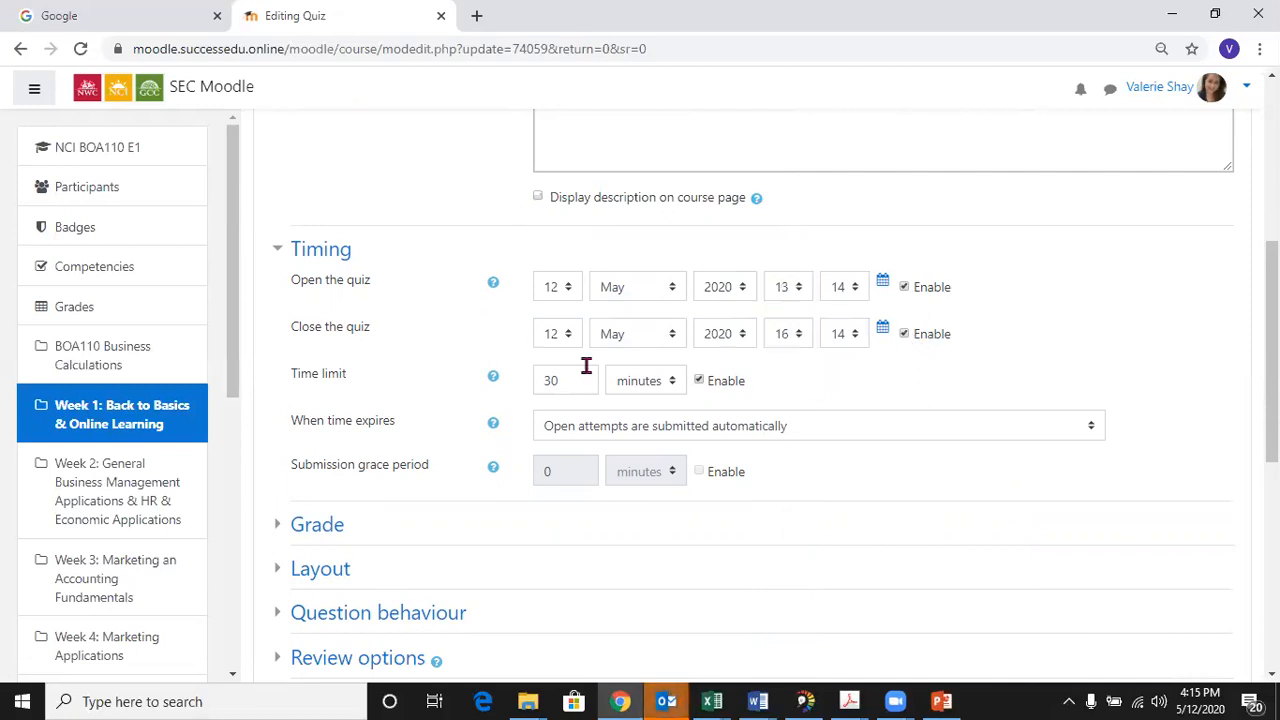
pyautogui.click(881, 330)
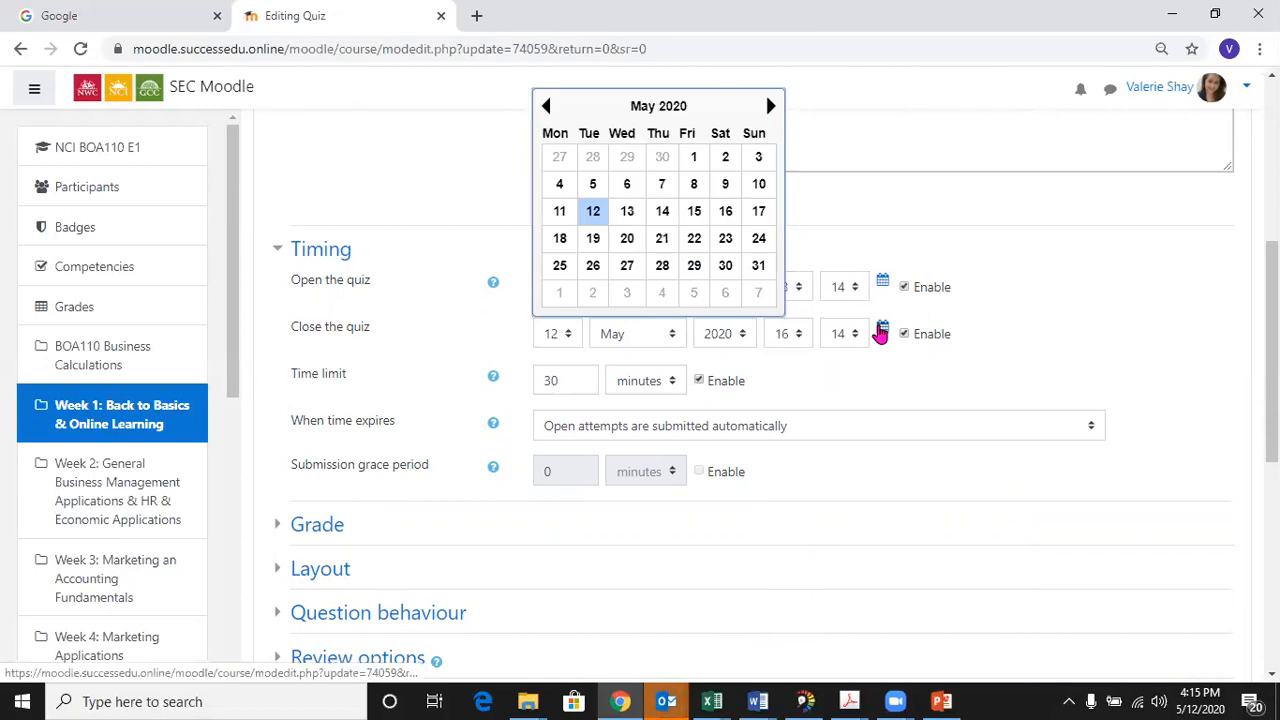
pyautogui.click(595, 239)
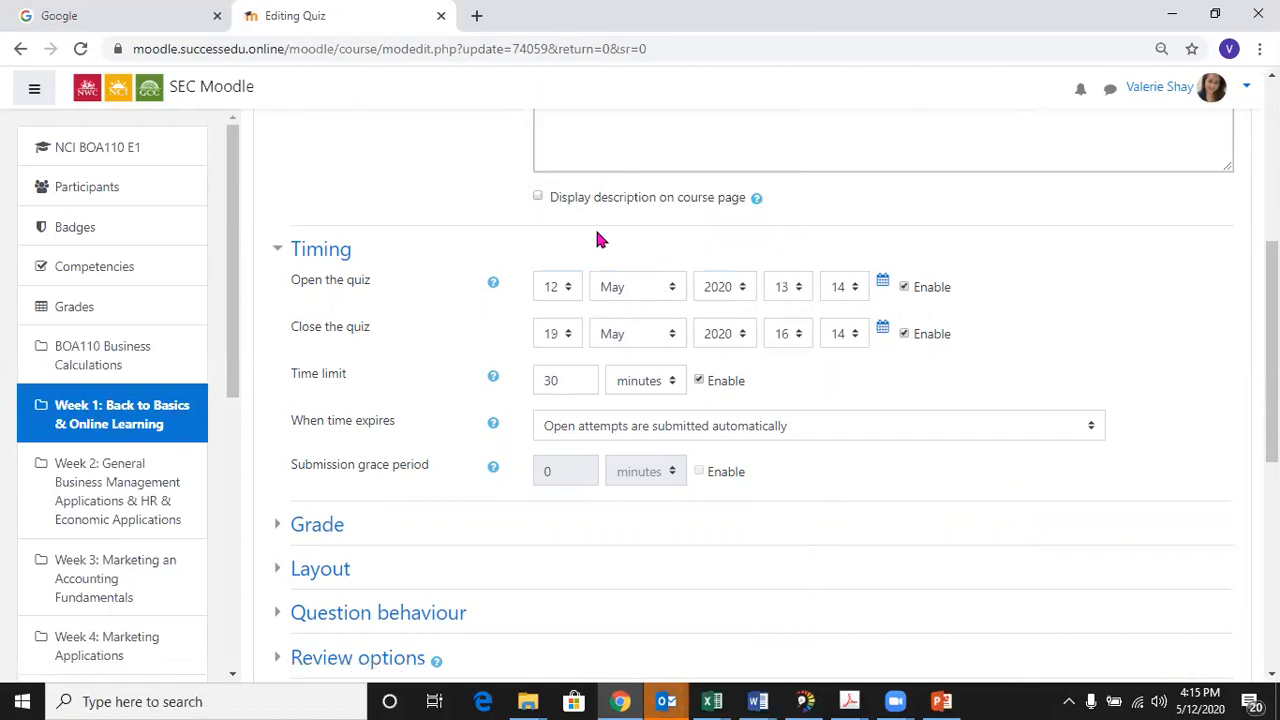
pyautogui.click(801, 346)
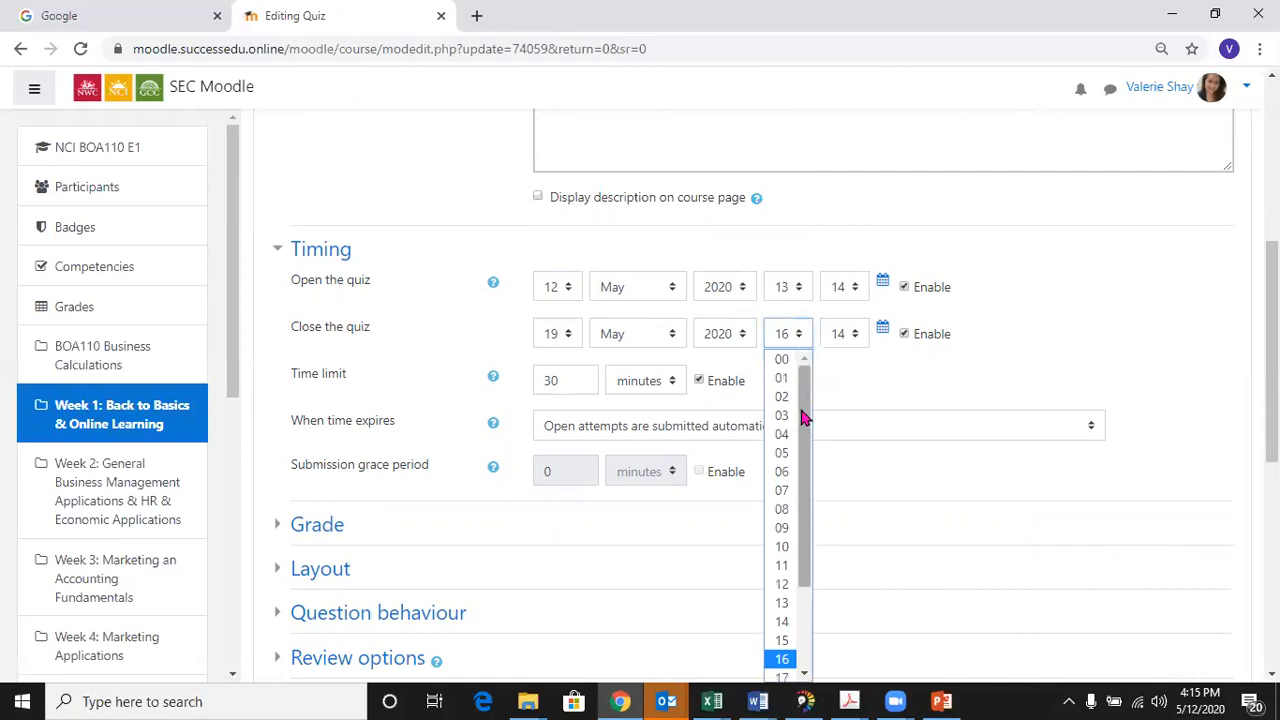
pyautogui.moveTo(806, 420); pyautogui.dragTo(806, 495)
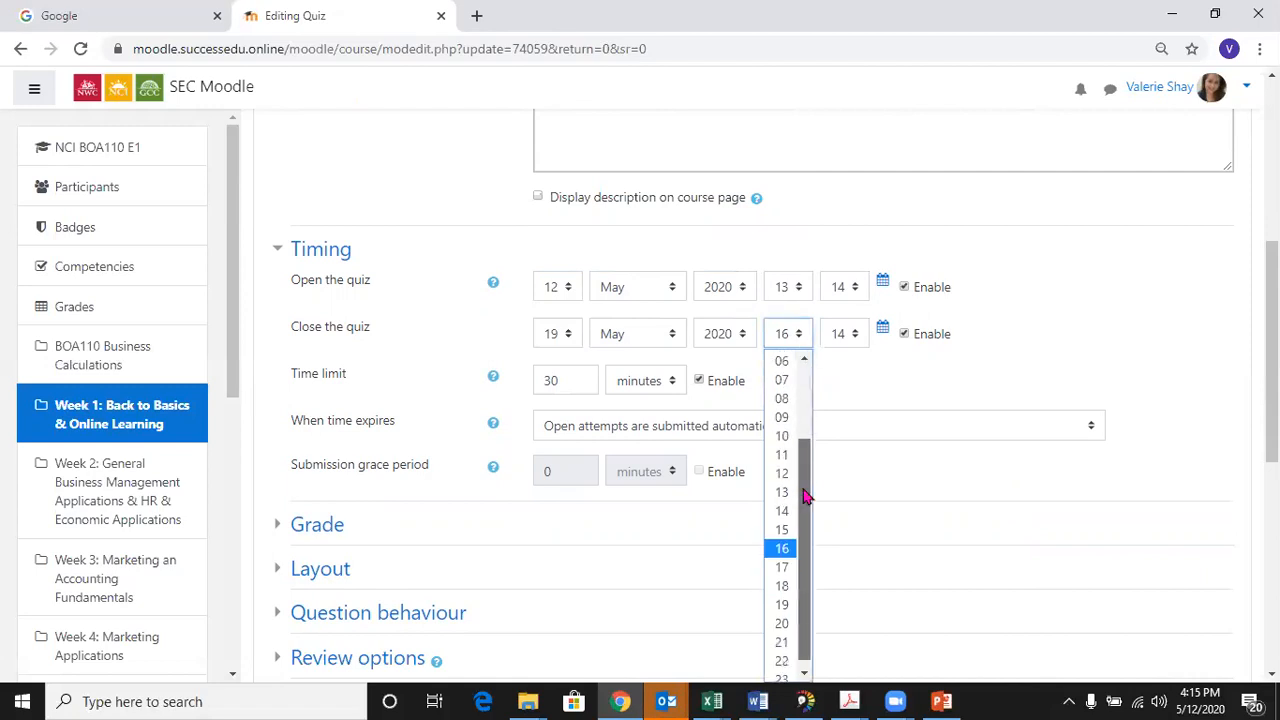
pyautogui.click(781, 586)
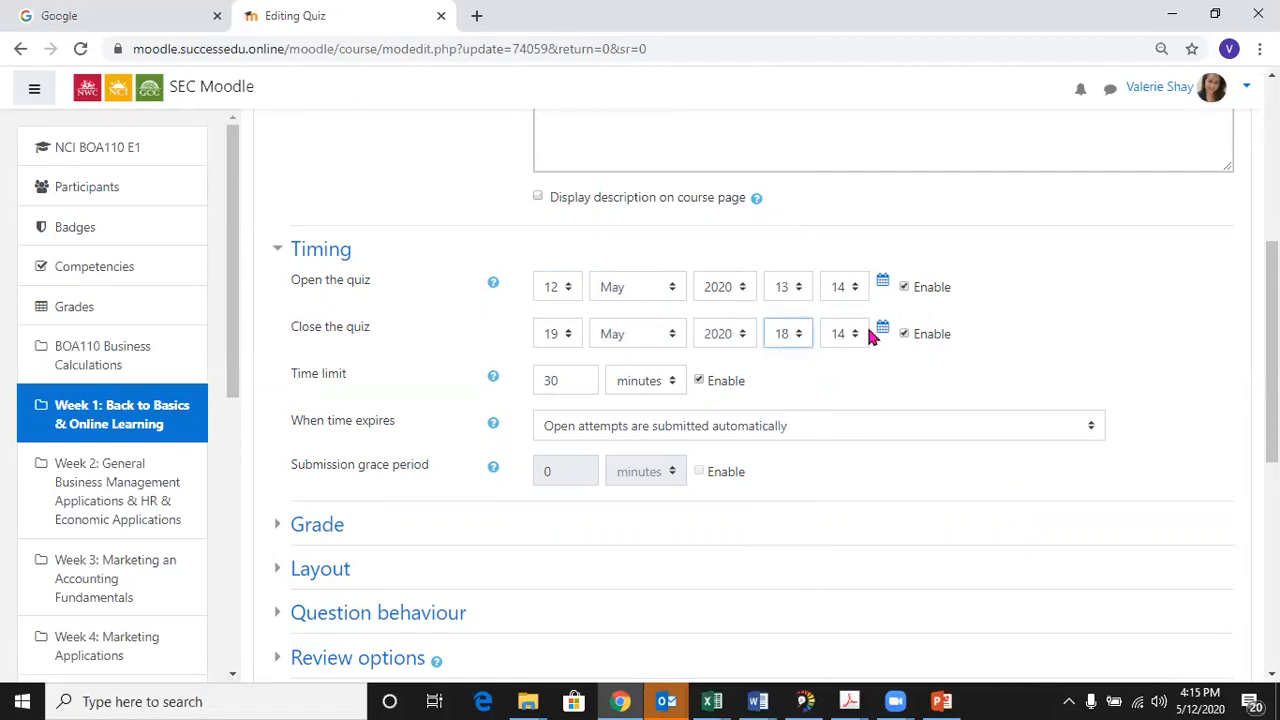
pyautogui.click(856, 290)
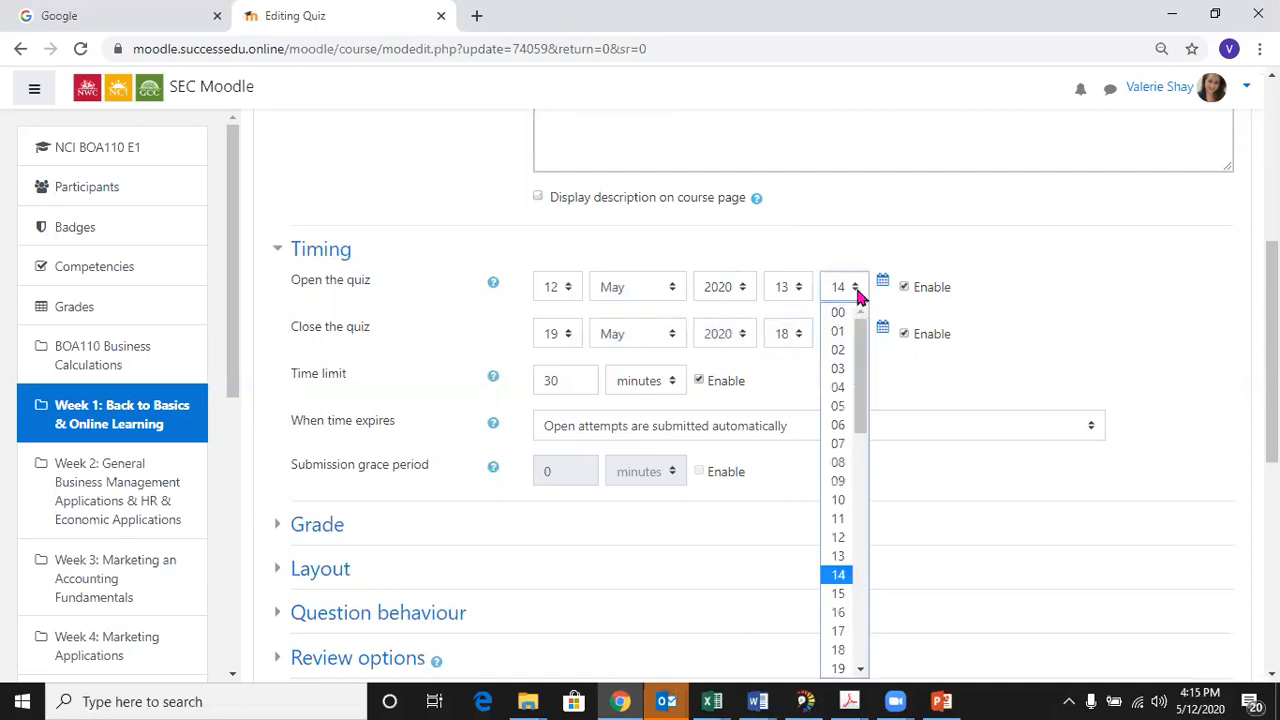
pyautogui.click(838, 312)
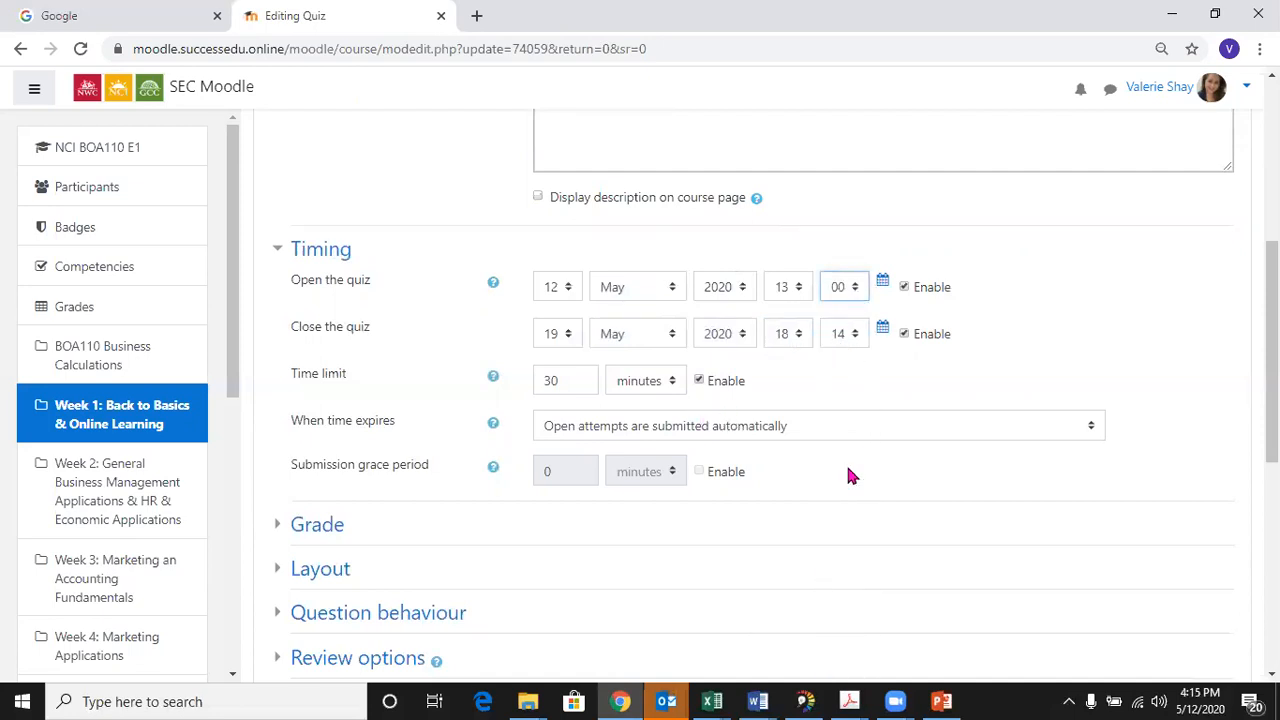
# Set the quiz's time limit to 25 minutes and leave the limit enabled
pyautogui.scroll(-1, 848, 475)
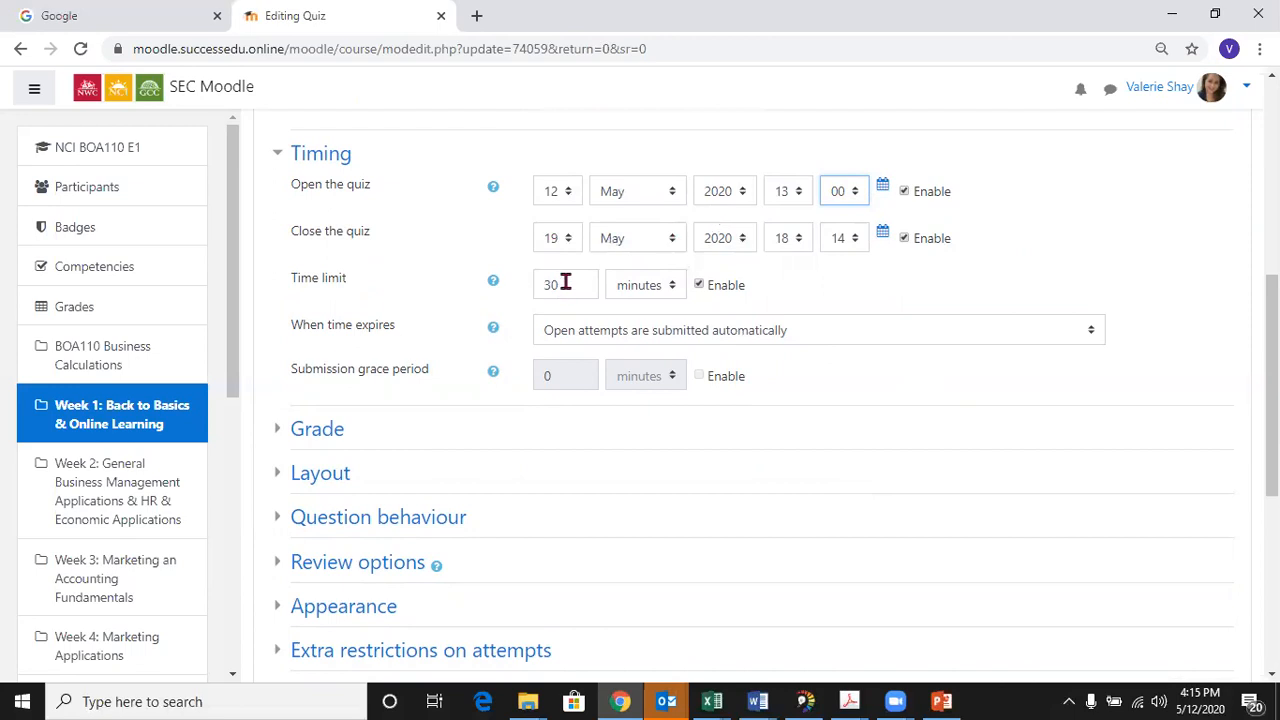
pyautogui.click(672, 290)
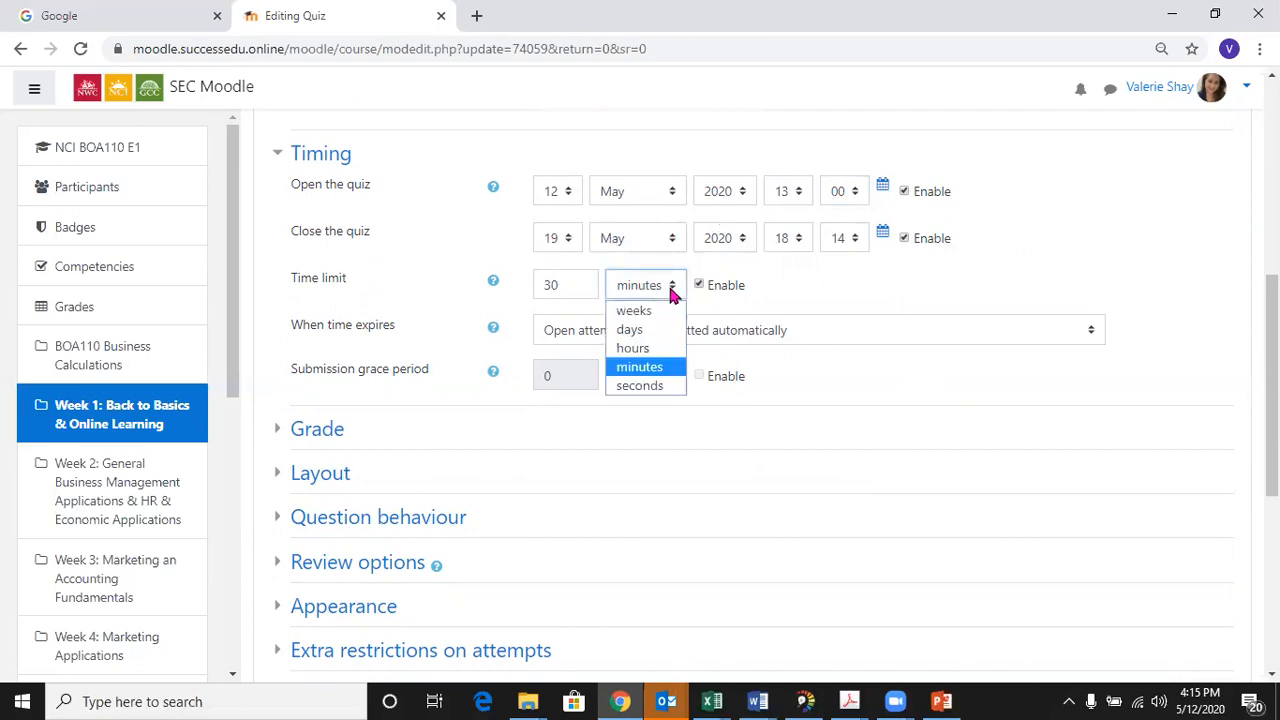
pyautogui.click(640, 348)
pyautogui.moveTo(571, 286); pyautogui.dragTo(531, 303)
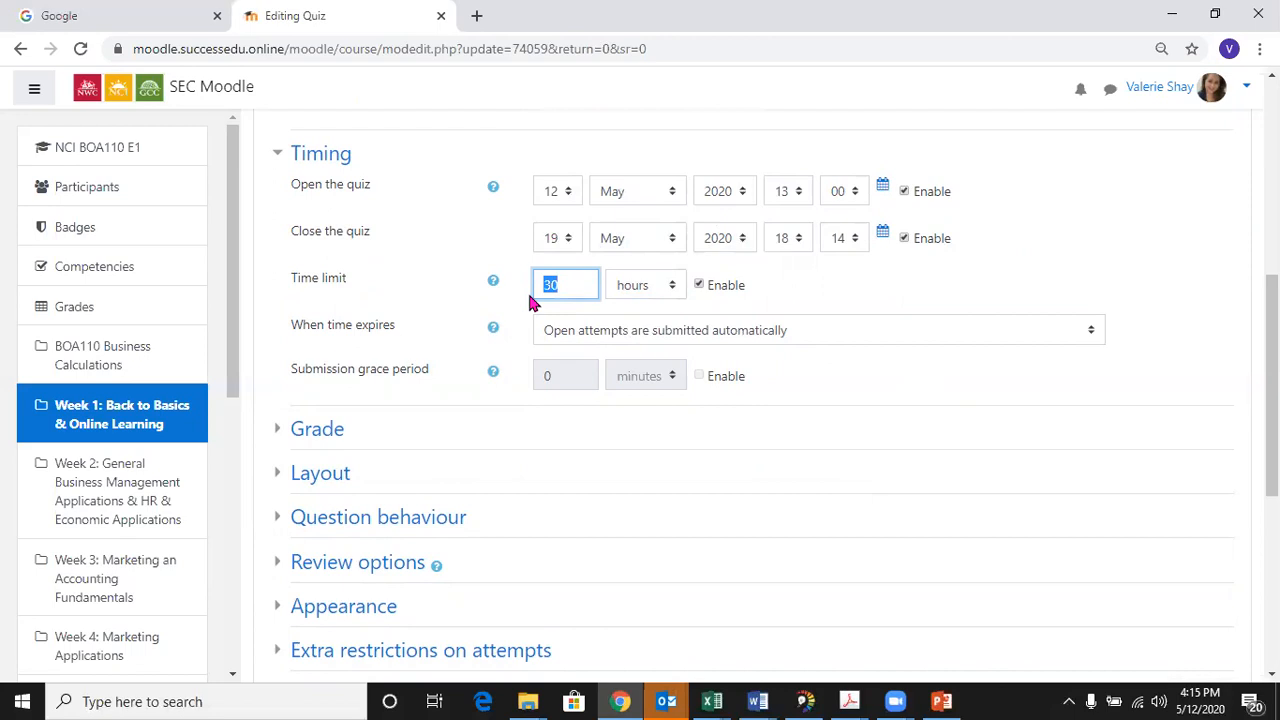
pyautogui.write('25')
pyautogui.click(645, 297)
pyautogui.click(640, 368)
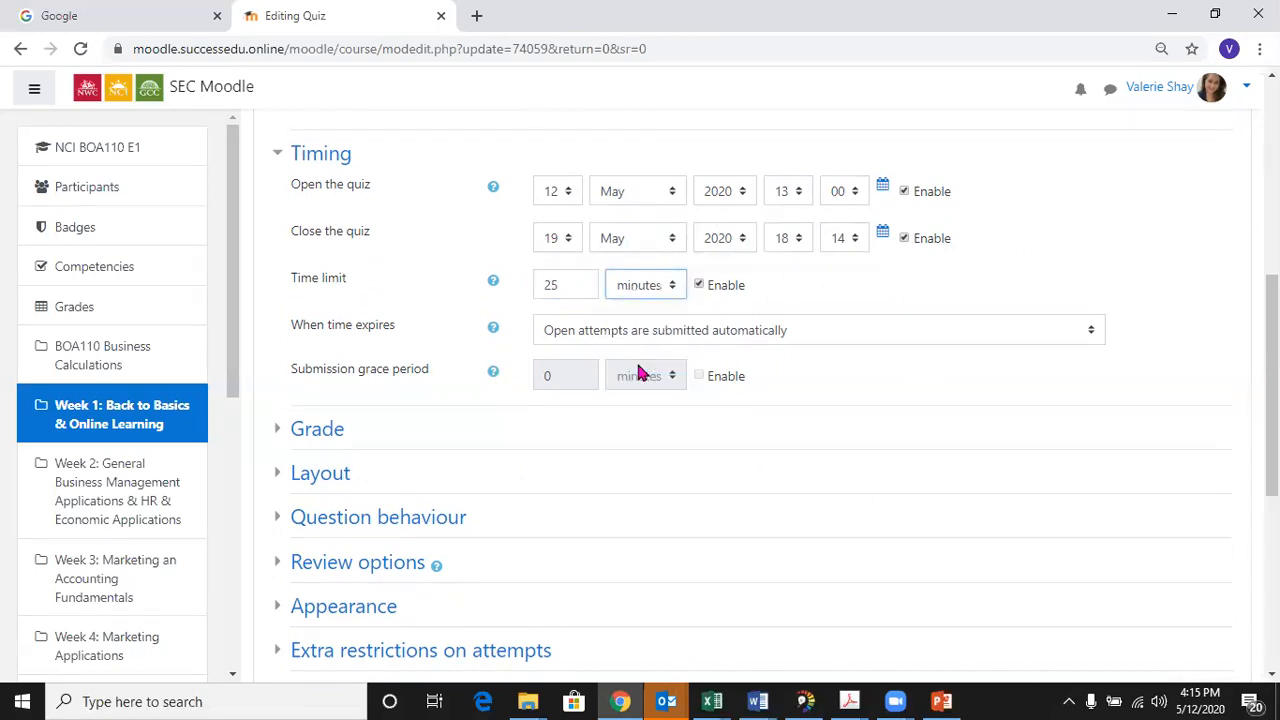
pyautogui.click(699, 286)
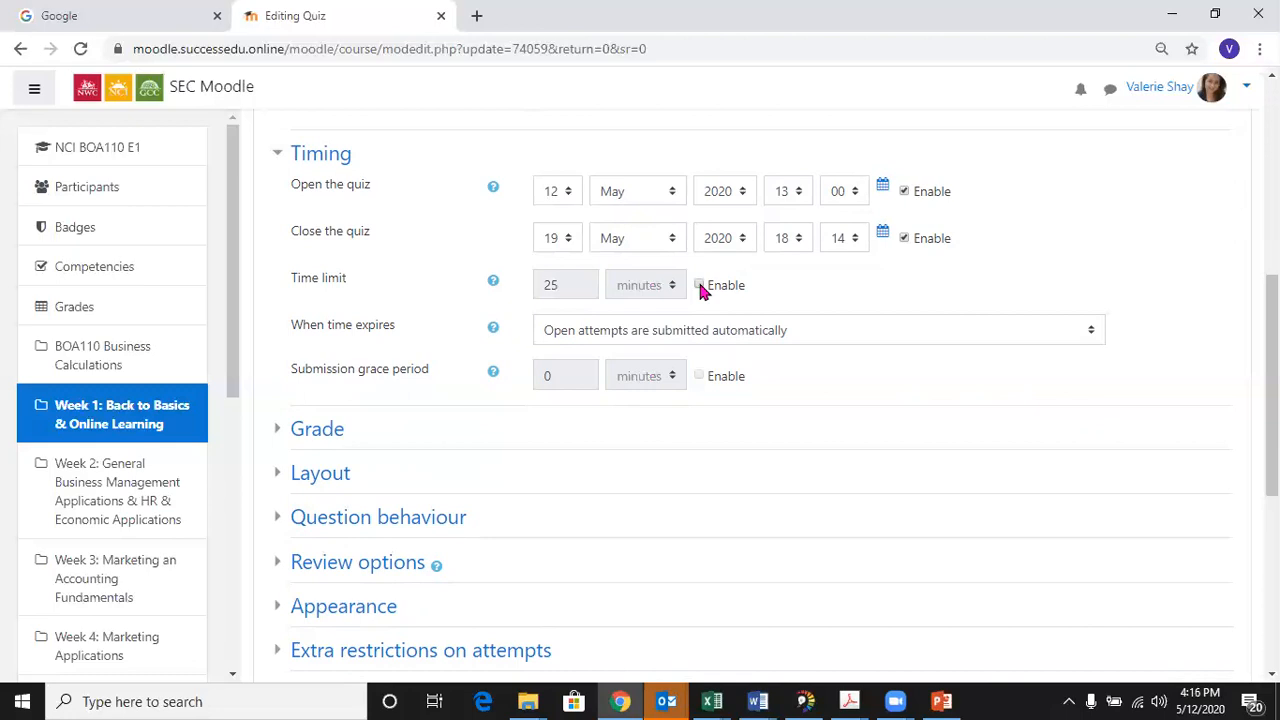
pyautogui.click(699, 286)
# In the Grade settings, choose the Quizzes & Projects category and set the grade to pass to 80
pyautogui.scroll(-1, 632, 428)
pyautogui.scroll(-1, 632, 428)
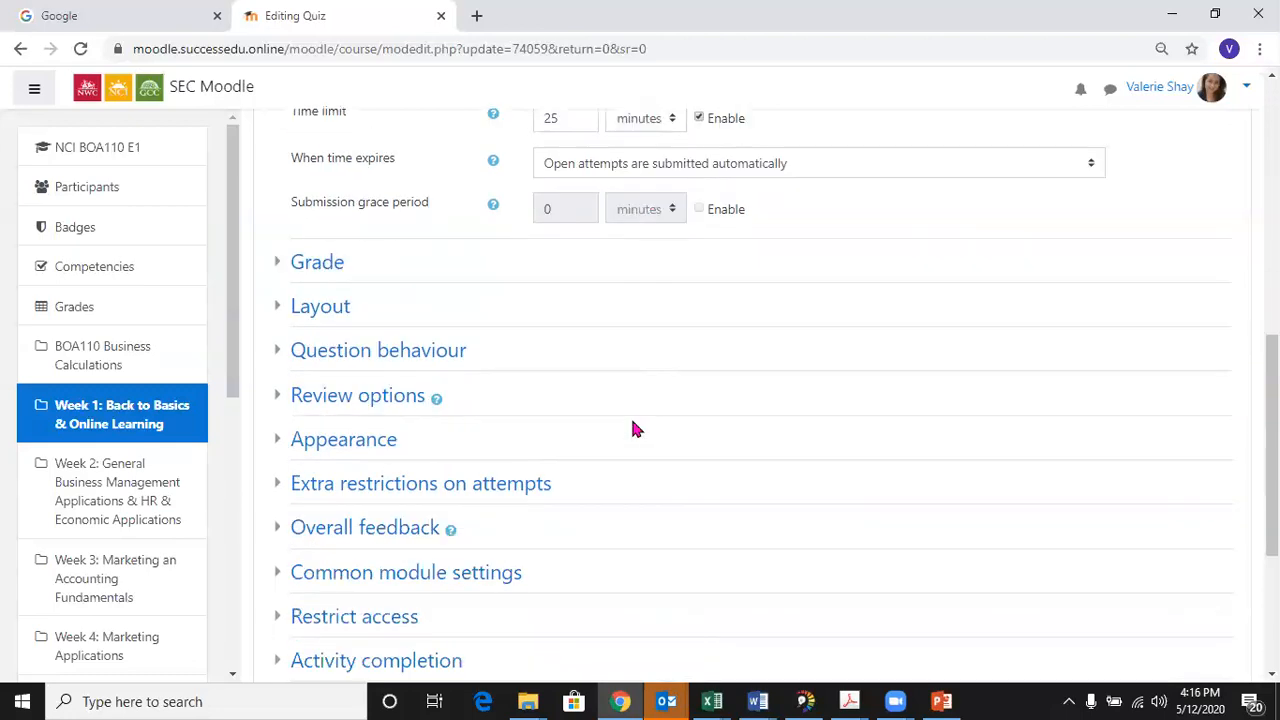
pyautogui.click(324, 270)
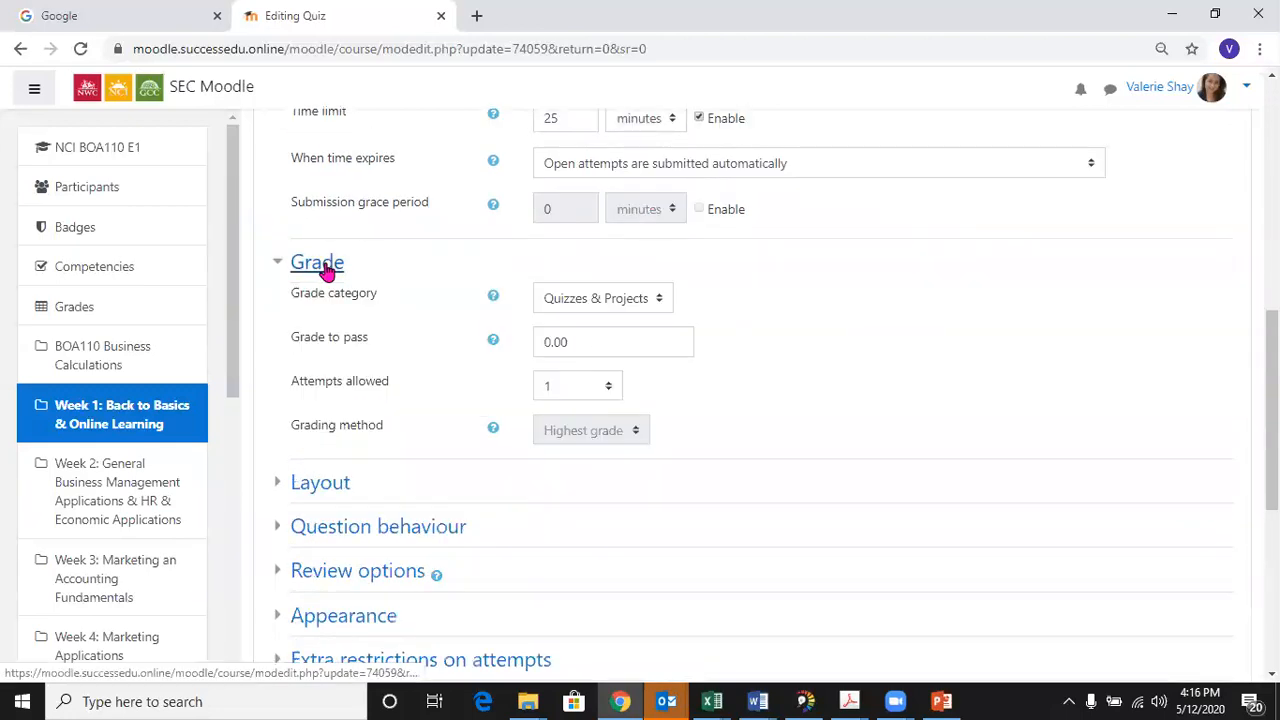
pyautogui.click(590, 299)
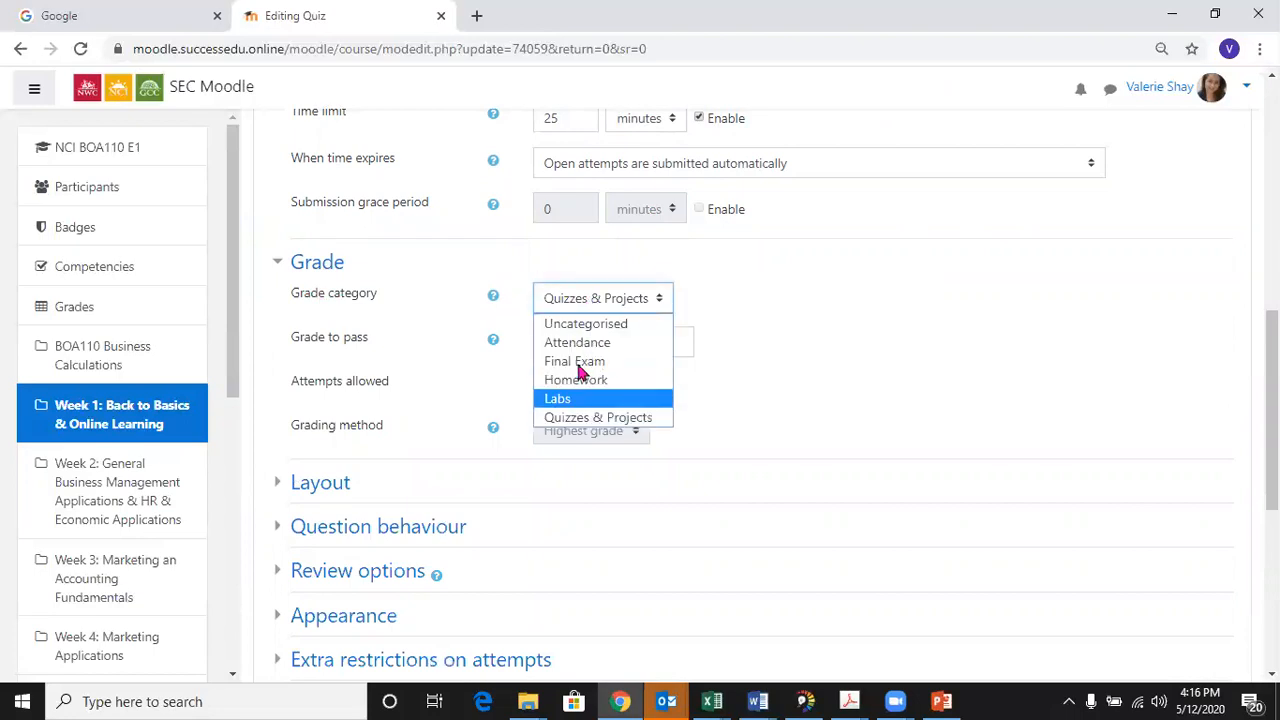
pyautogui.click(568, 418)
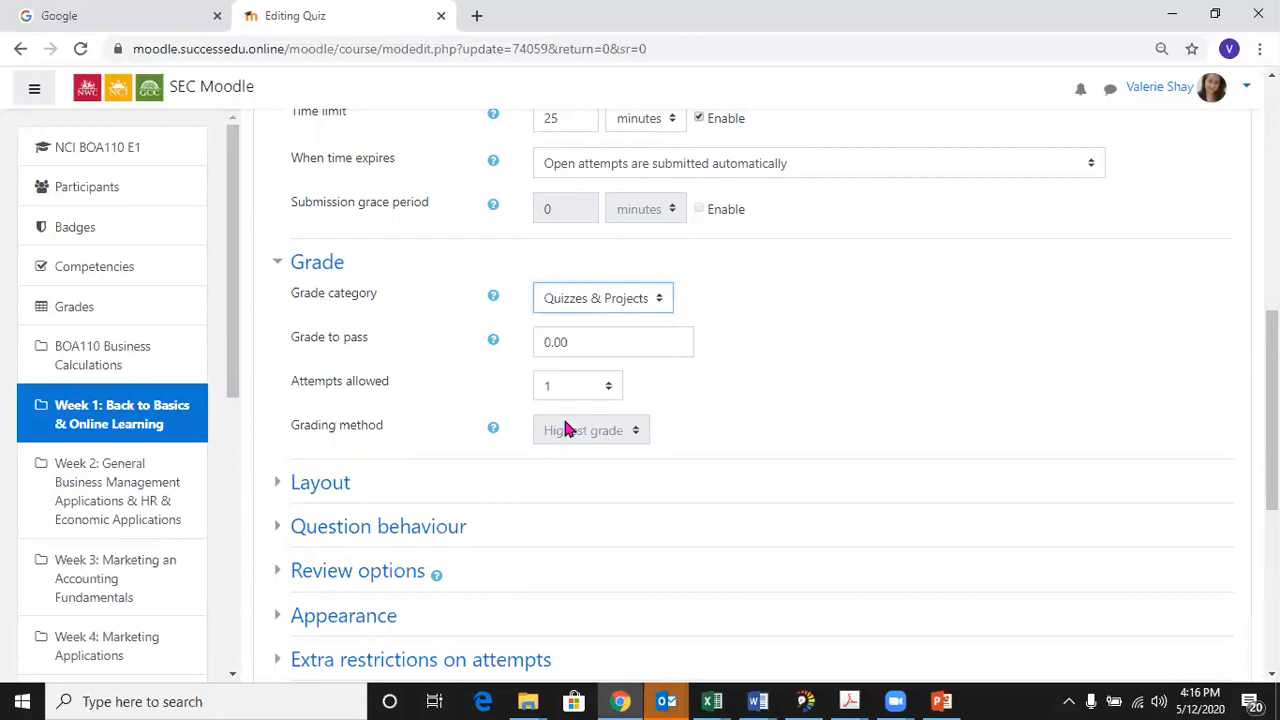
pyautogui.click(565, 345)
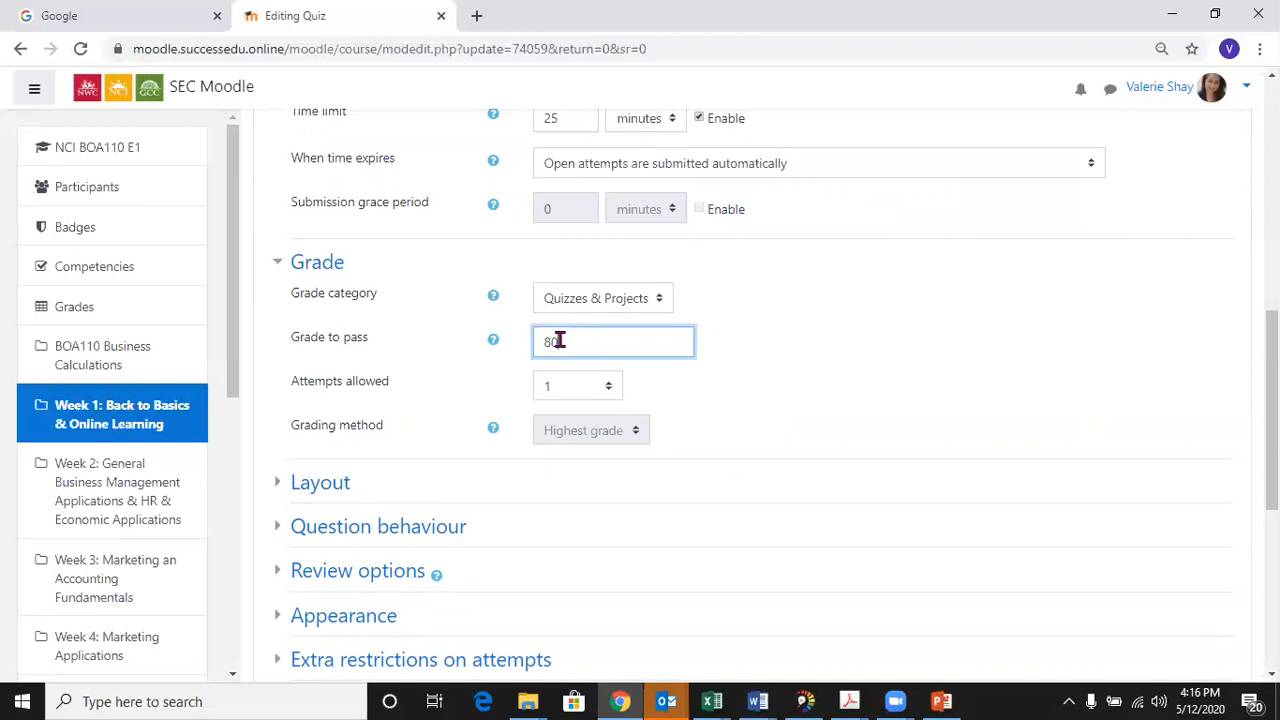
# Try allowing 2 attempts to view the grading method choices, and set attempts allowed back to 1
pyautogui.scroll(-1, 654, 432)
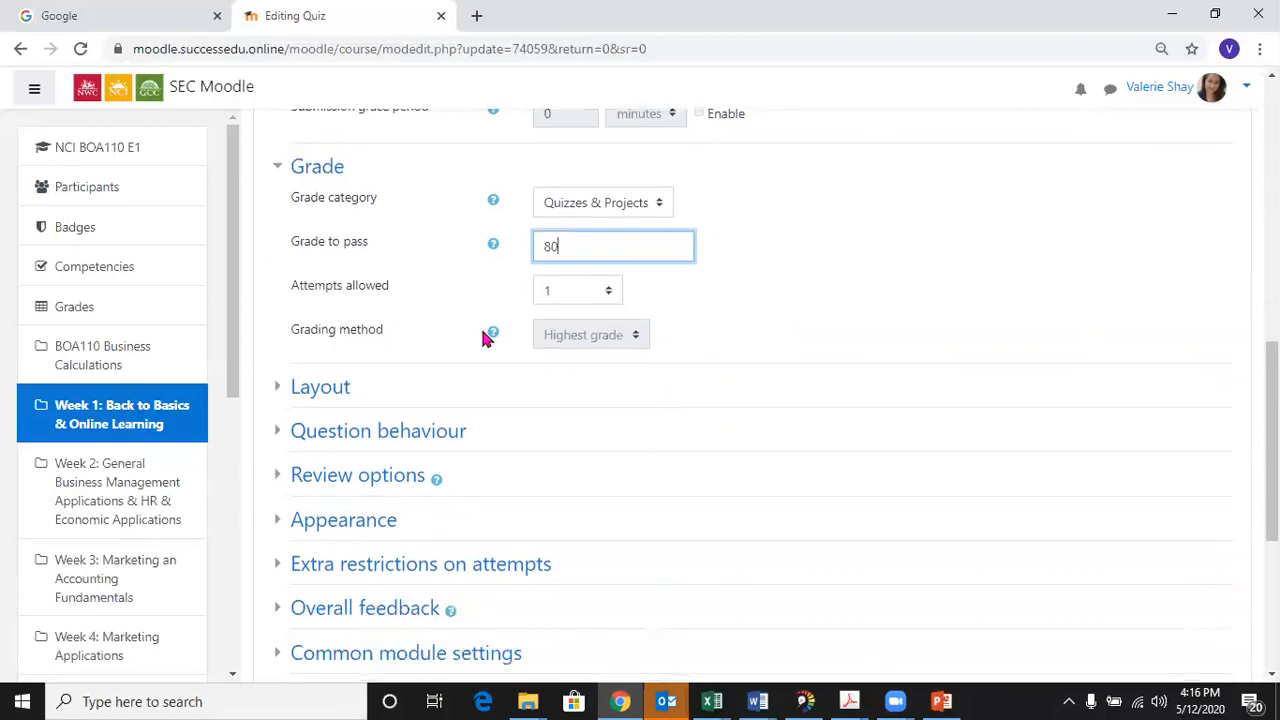
pyautogui.click(609, 297)
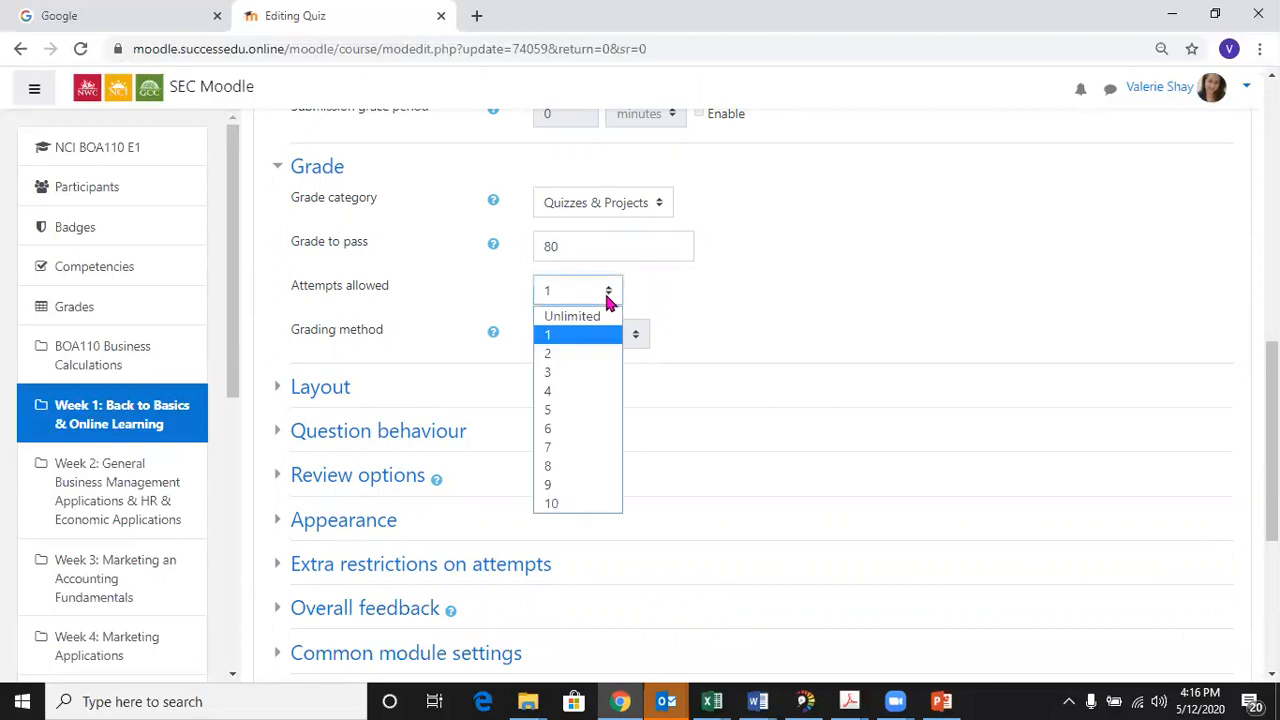
pyautogui.click(564, 356)
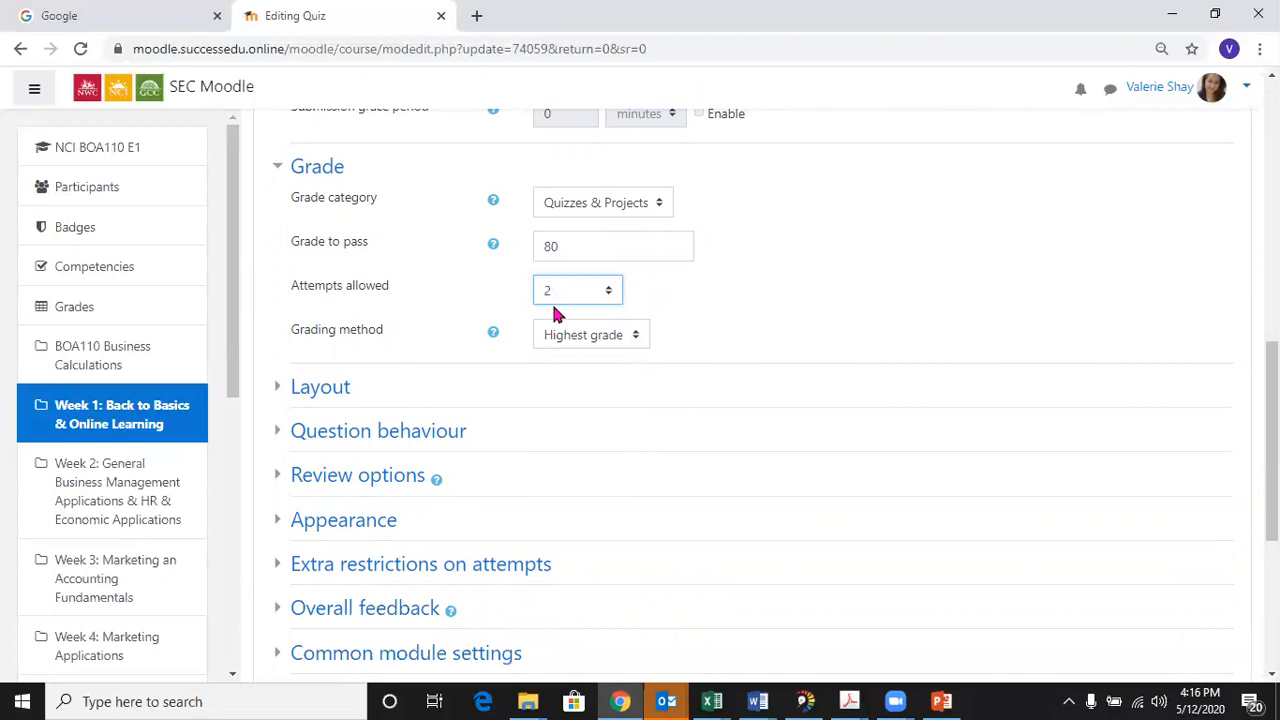
pyautogui.click(559, 342)
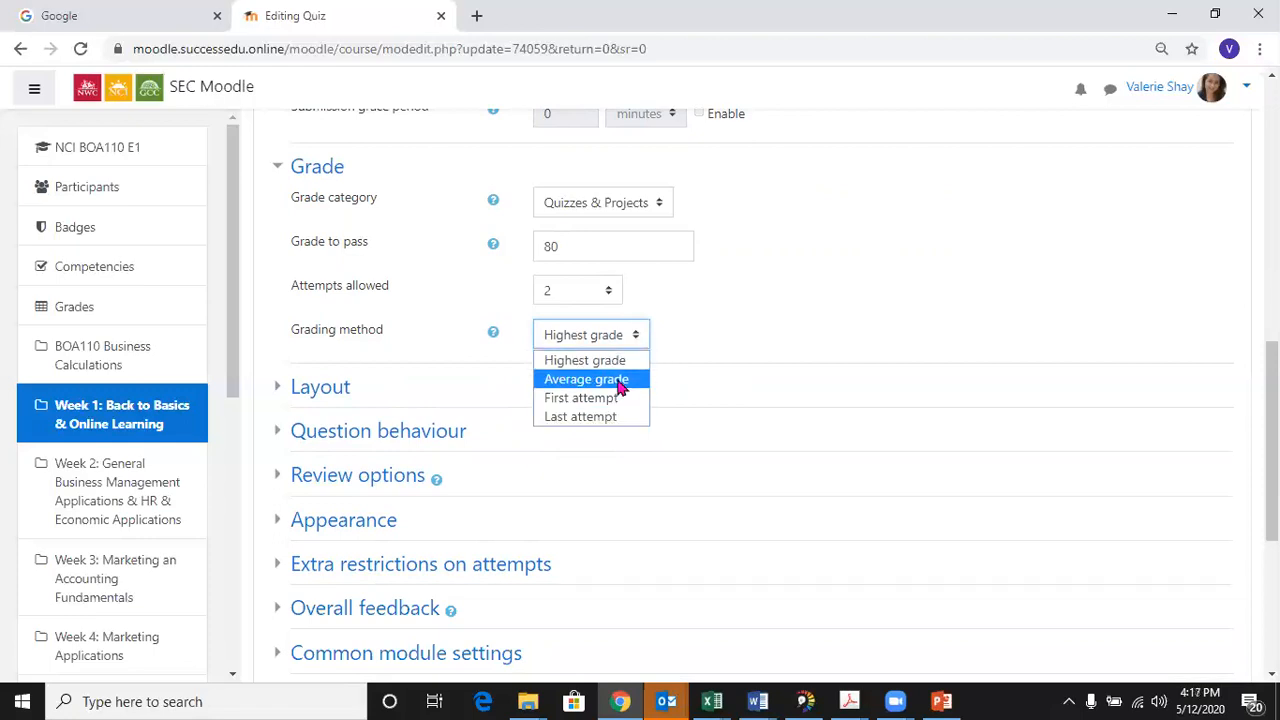
pyautogui.click(603, 290)
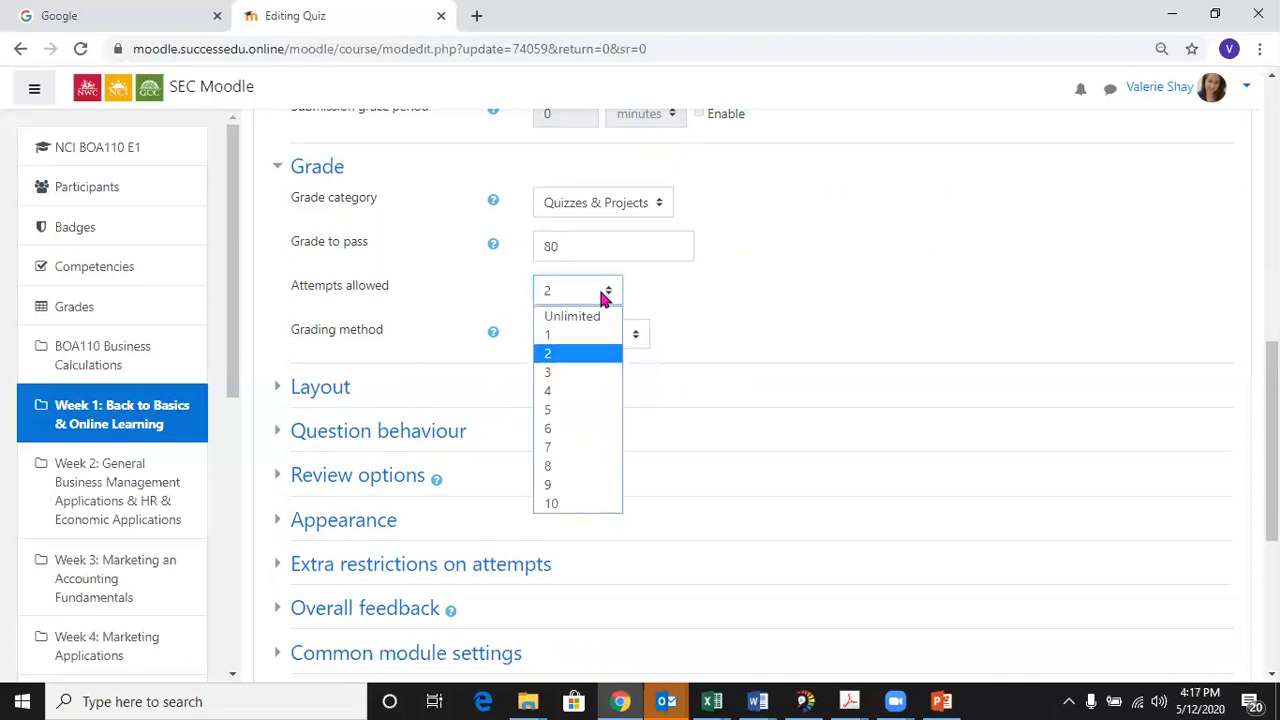
pyautogui.click(566, 333)
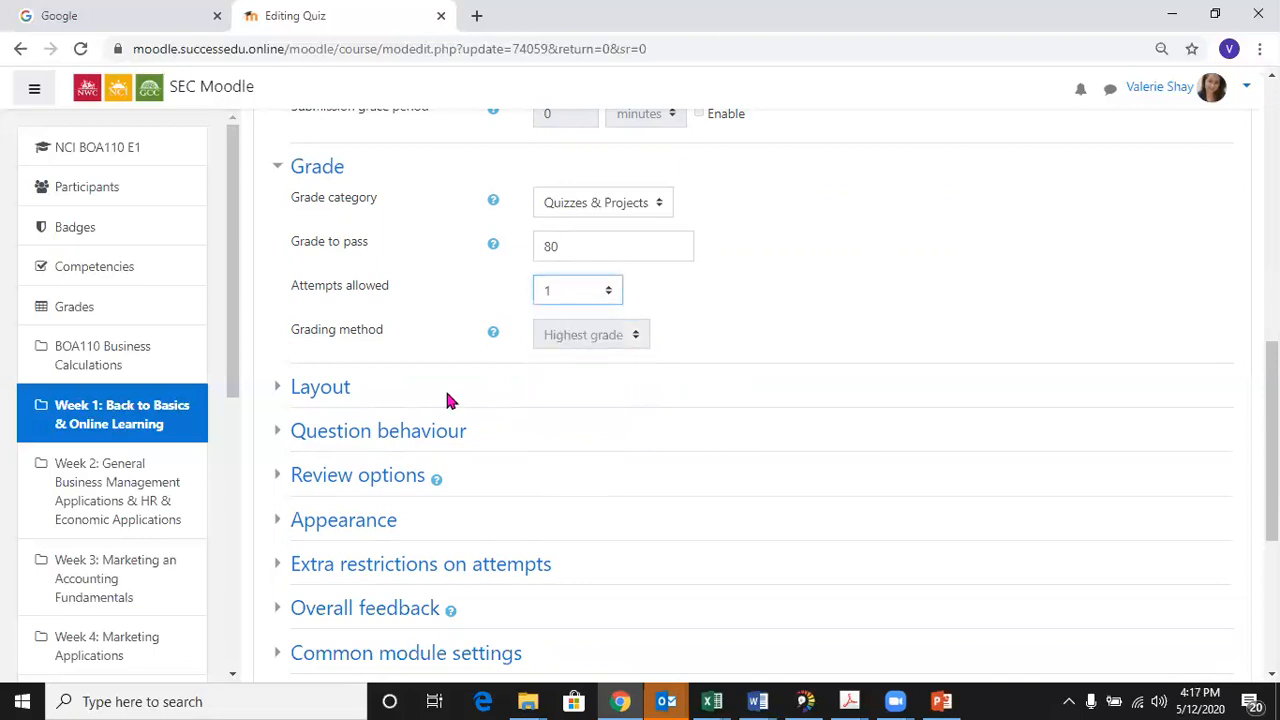
# In the Layout settings, reveal the additional options and set the navigation method to Sequential
pyautogui.scroll(-2, 447, 400)
pyautogui.click(325, 222)
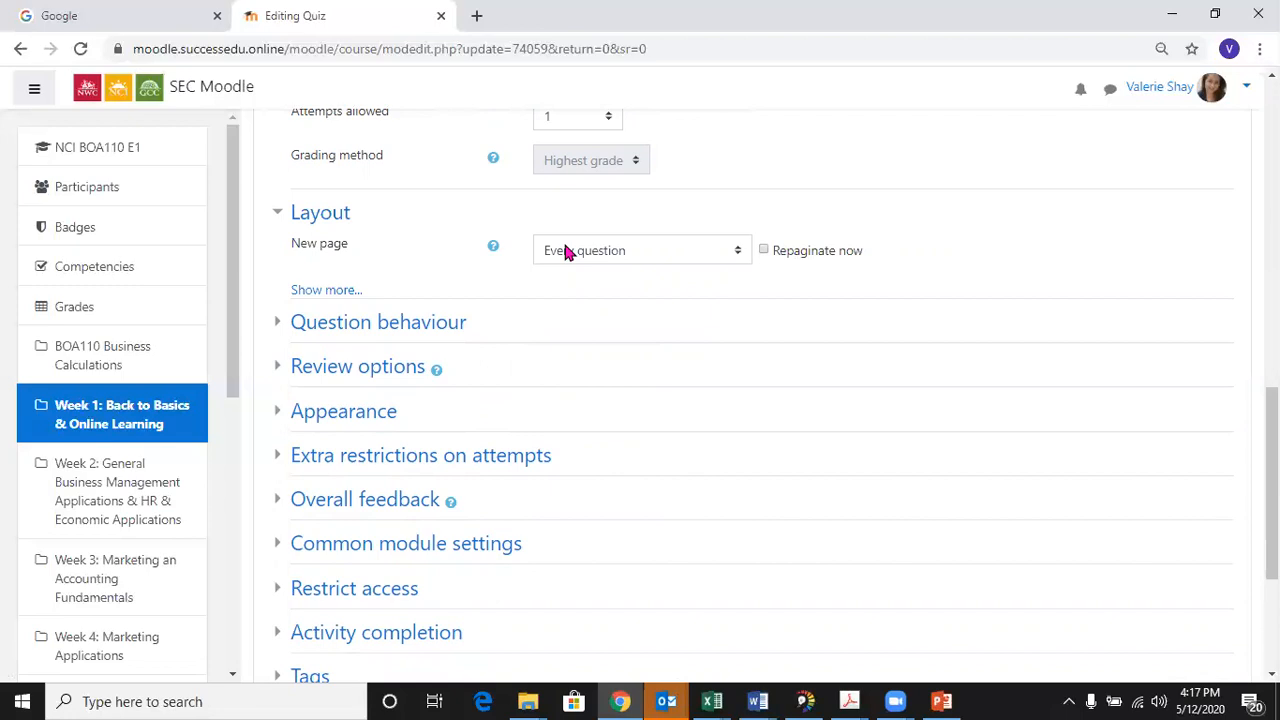
pyautogui.click(334, 295)
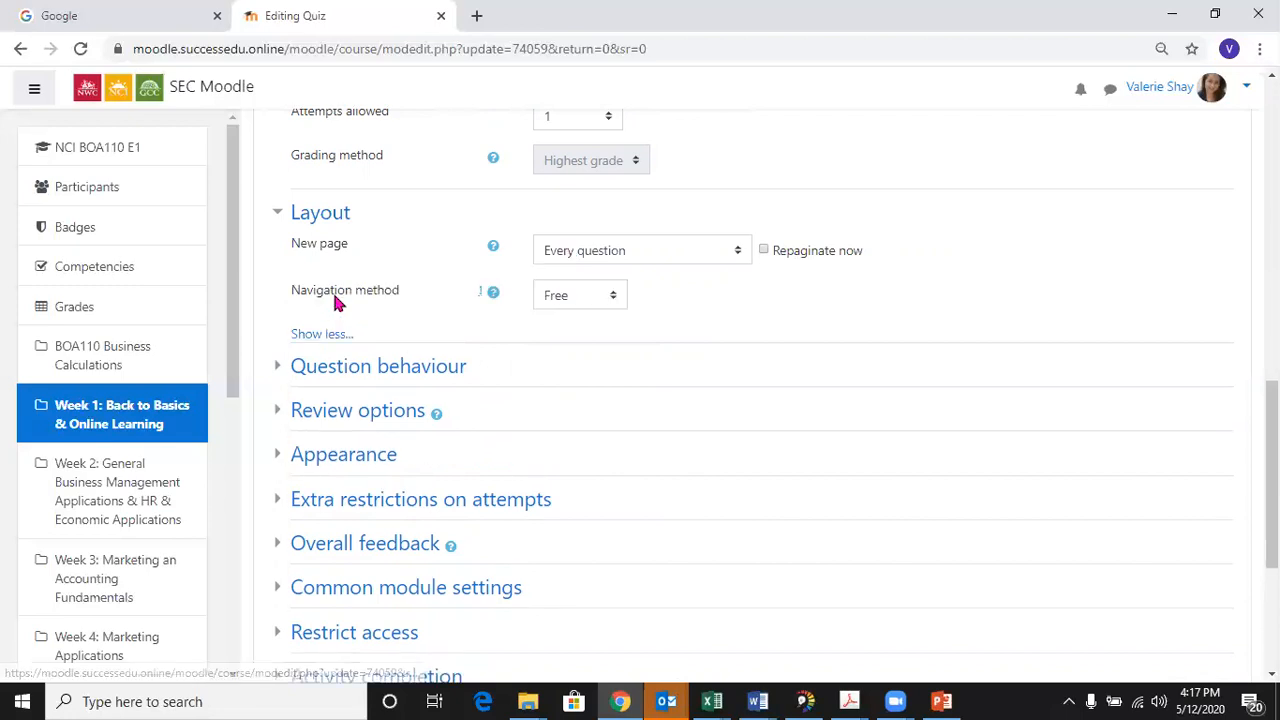
pyautogui.click(566, 299)
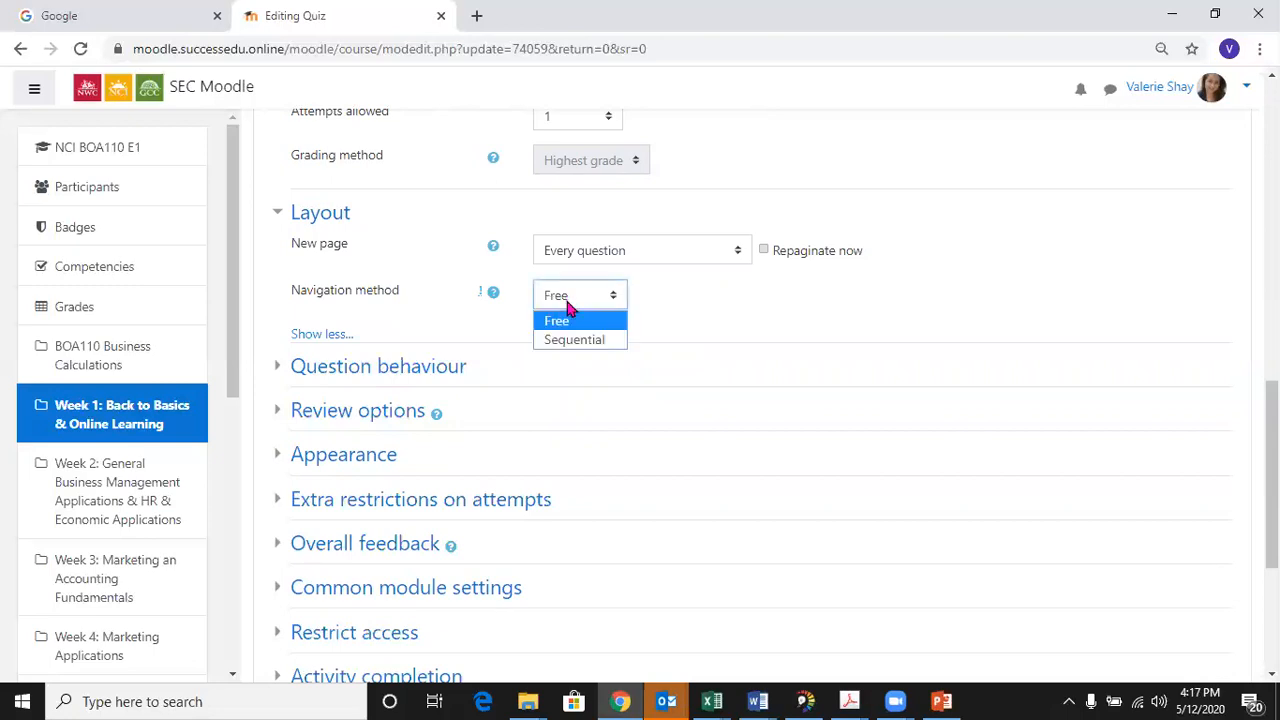
pyautogui.click(572, 341)
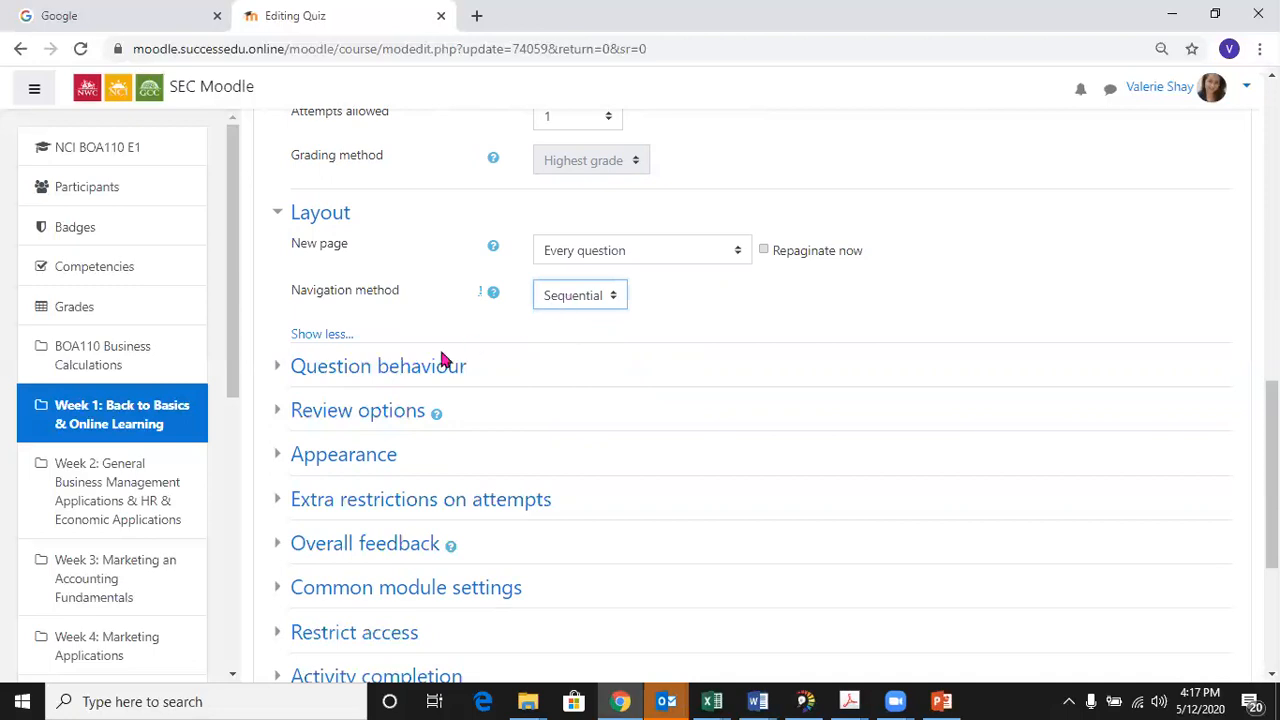
# In the Question behaviour settings, choose Deferred feedback for how questions behave, and expand the Review options section
pyautogui.click(416, 370)
pyautogui.scroll(-2, 680, 376)
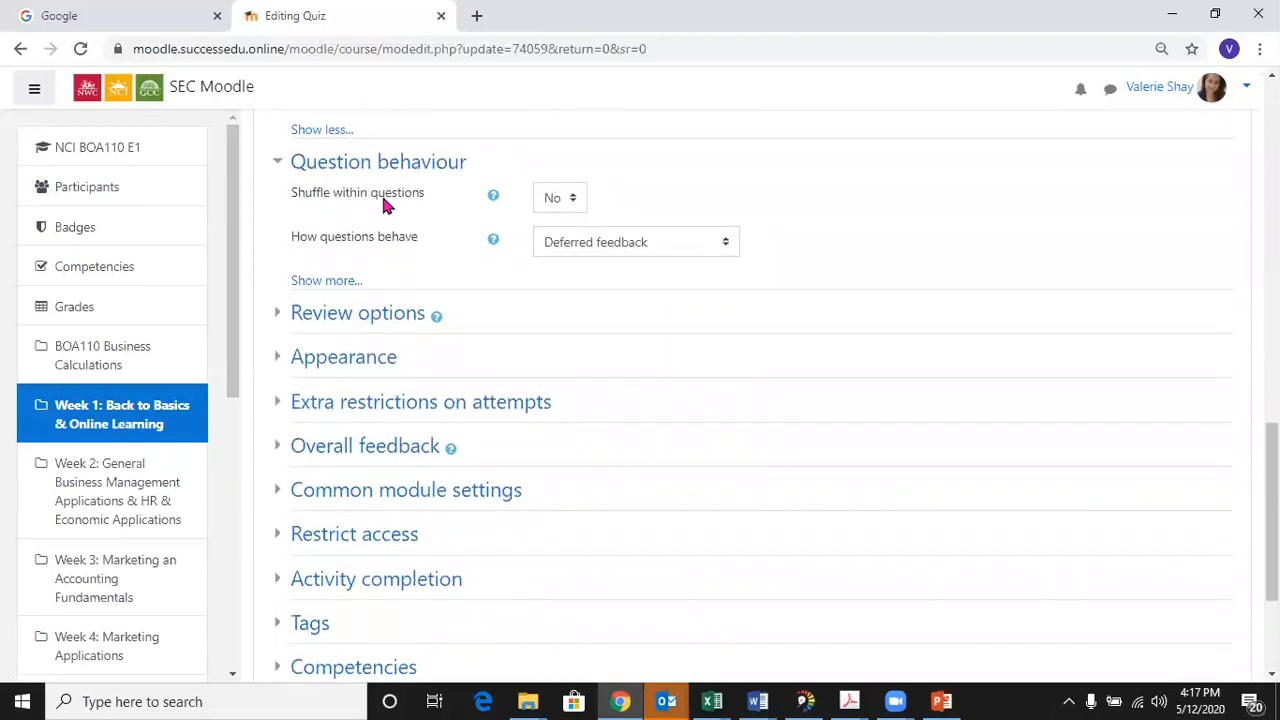
pyautogui.click(552, 248)
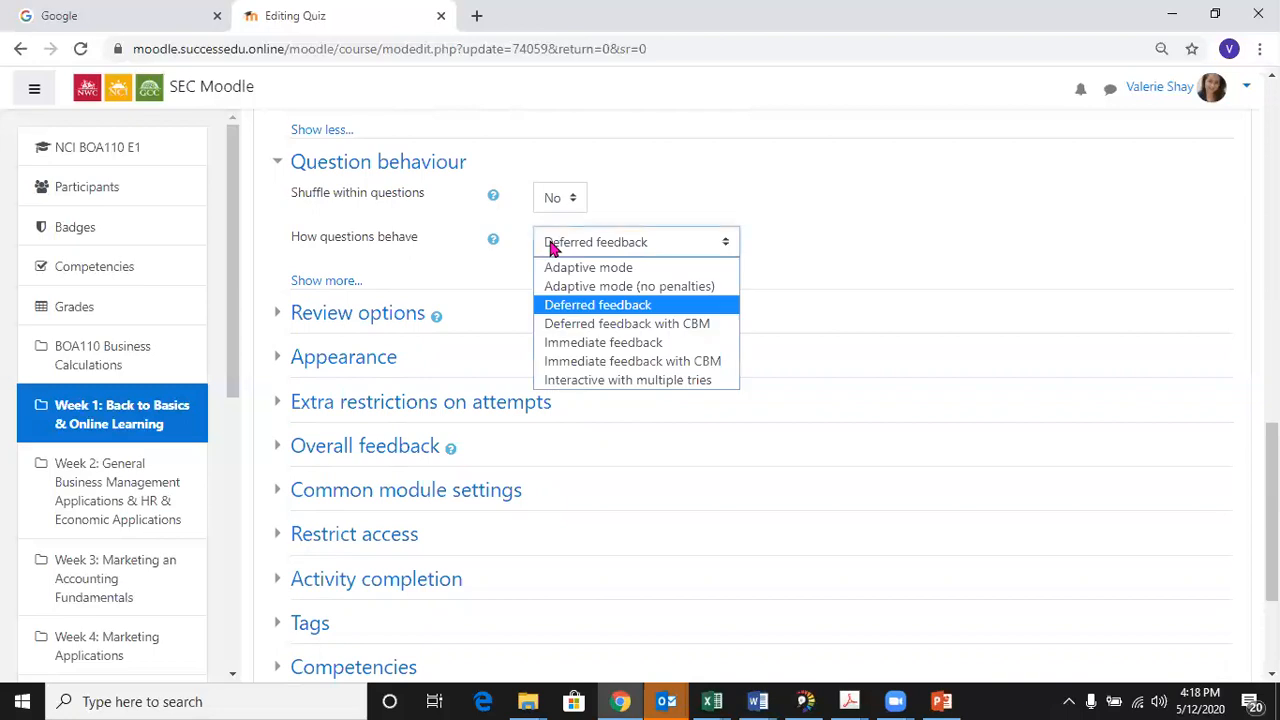
pyautogui.click(558, 305)
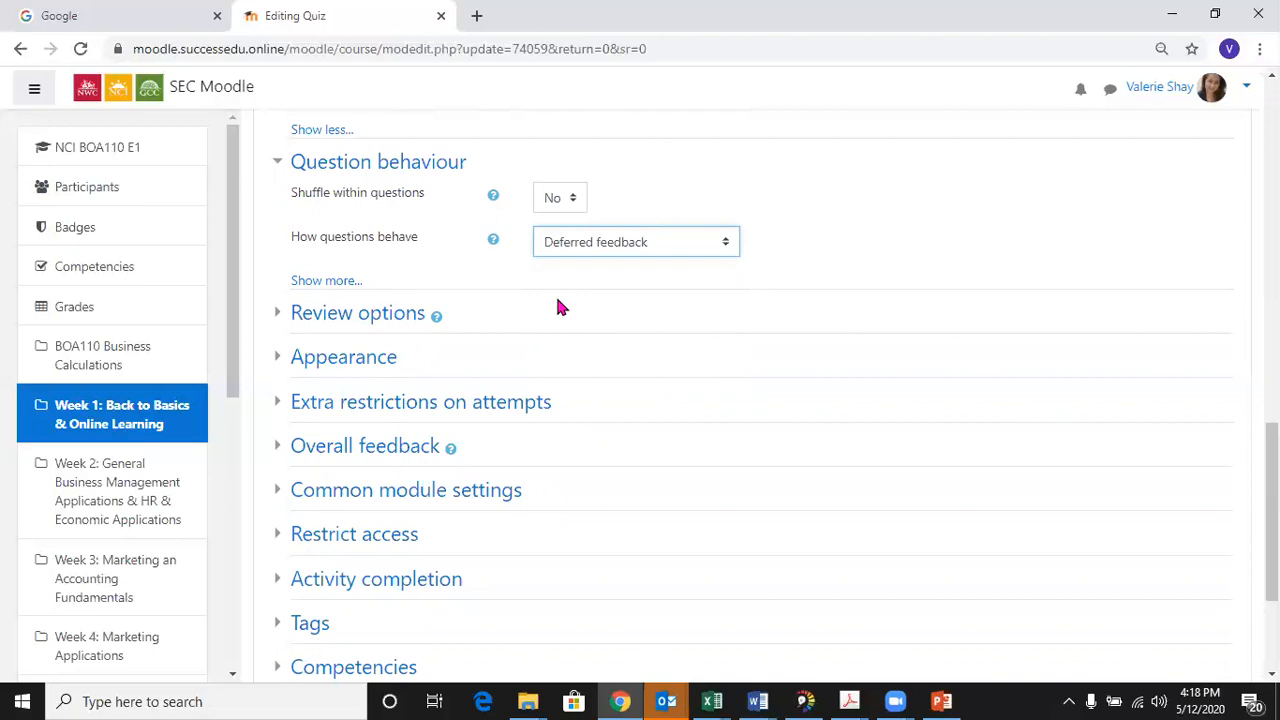
pyautogui.click(384, 315)
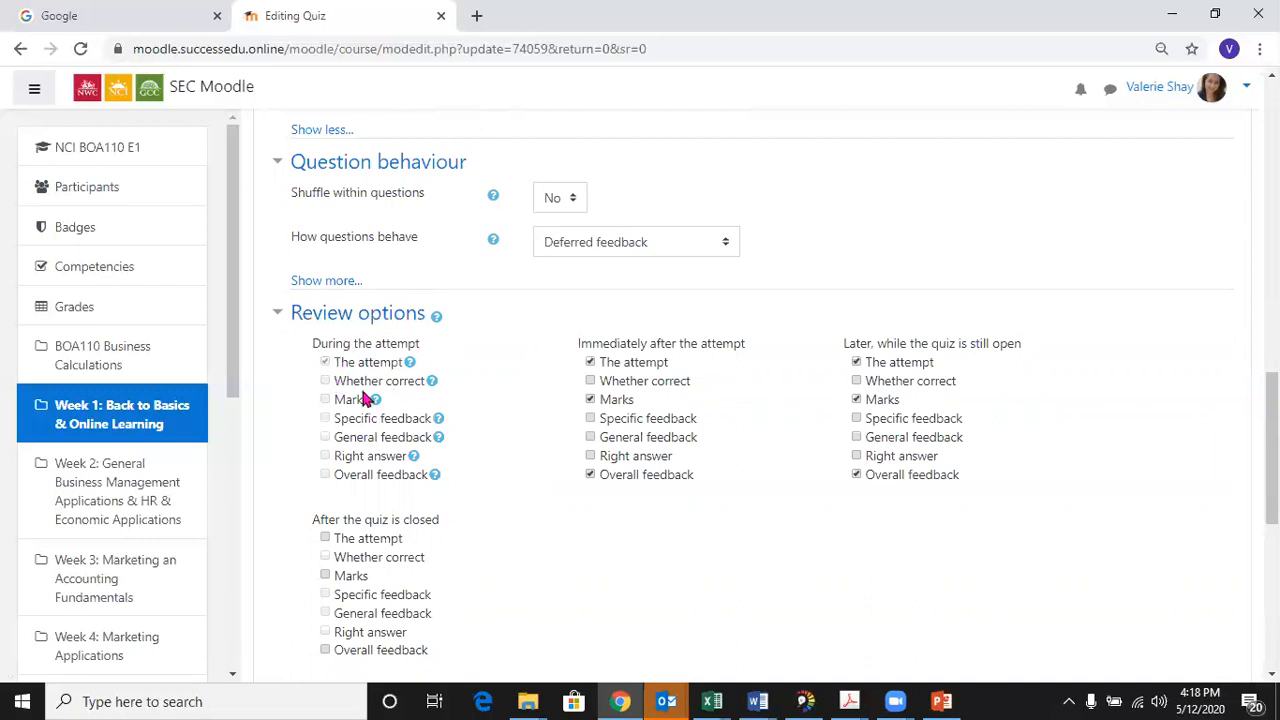
# Try Immediate feedback as the question behaviour to compare the review options, and return it to Deferred feedback
pyautogui.click(588, 254)
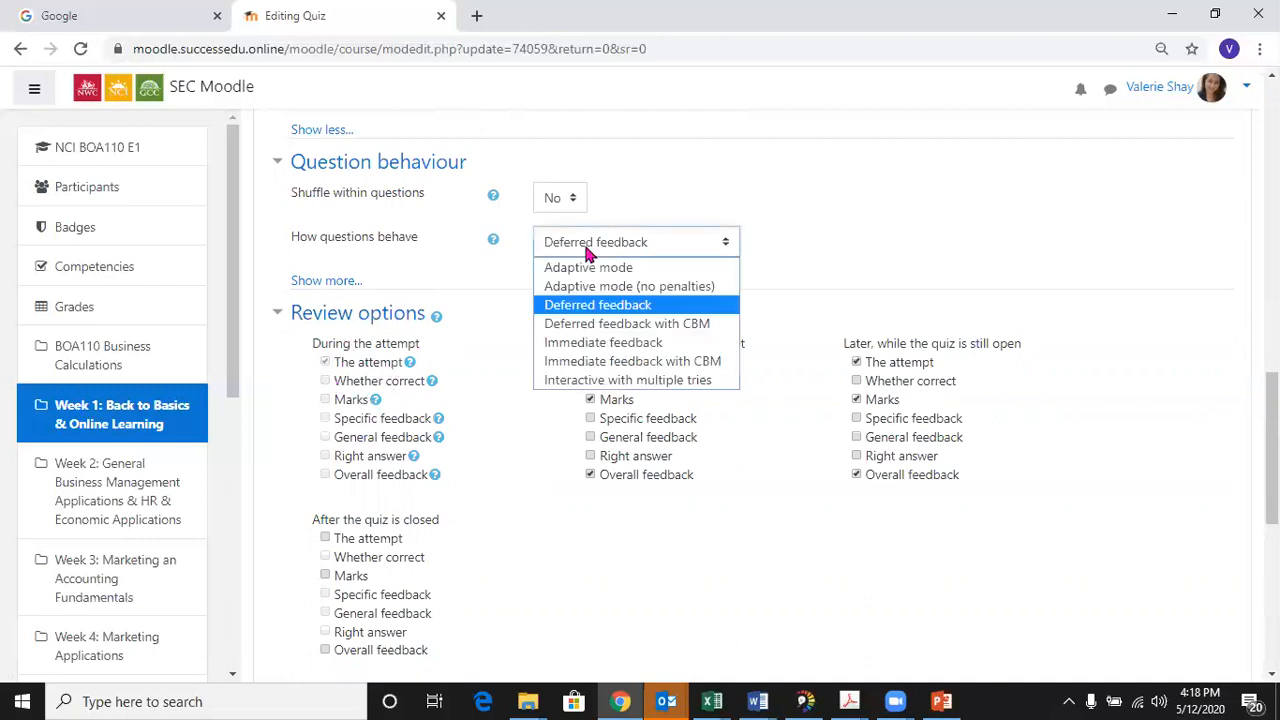
pyautogui.click(572, 343)
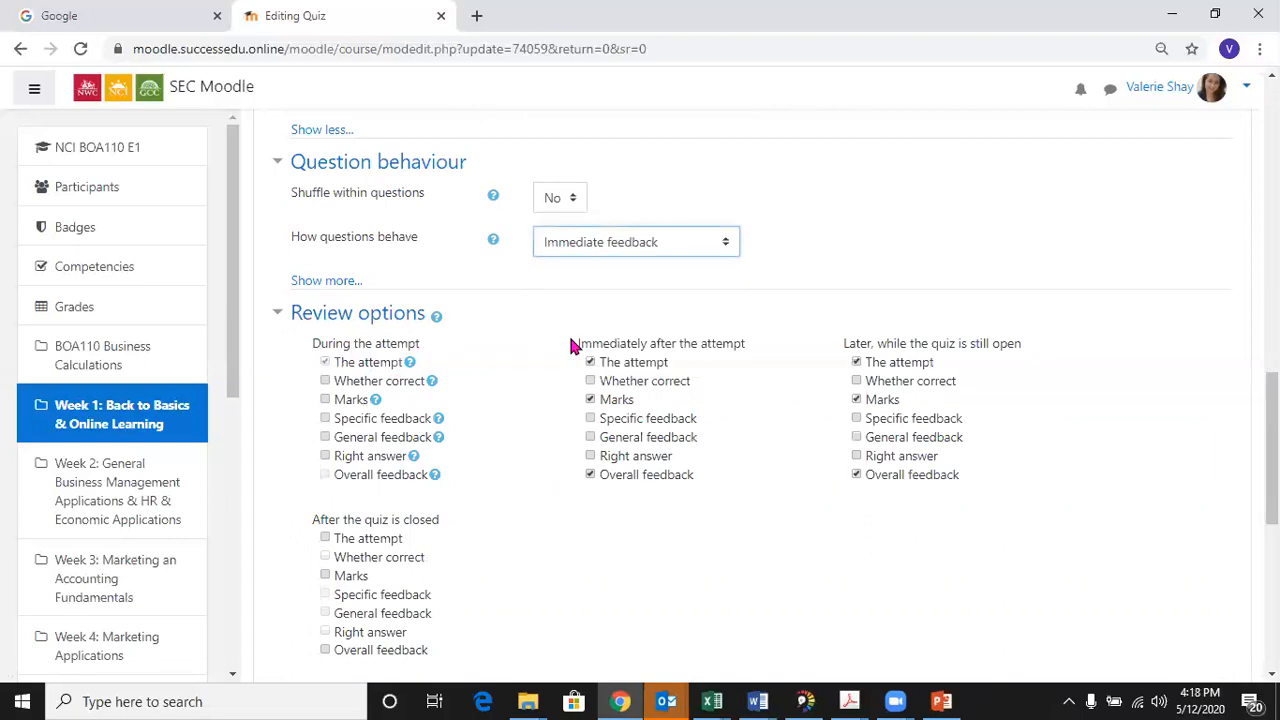
pyautogui.click(578, 241)
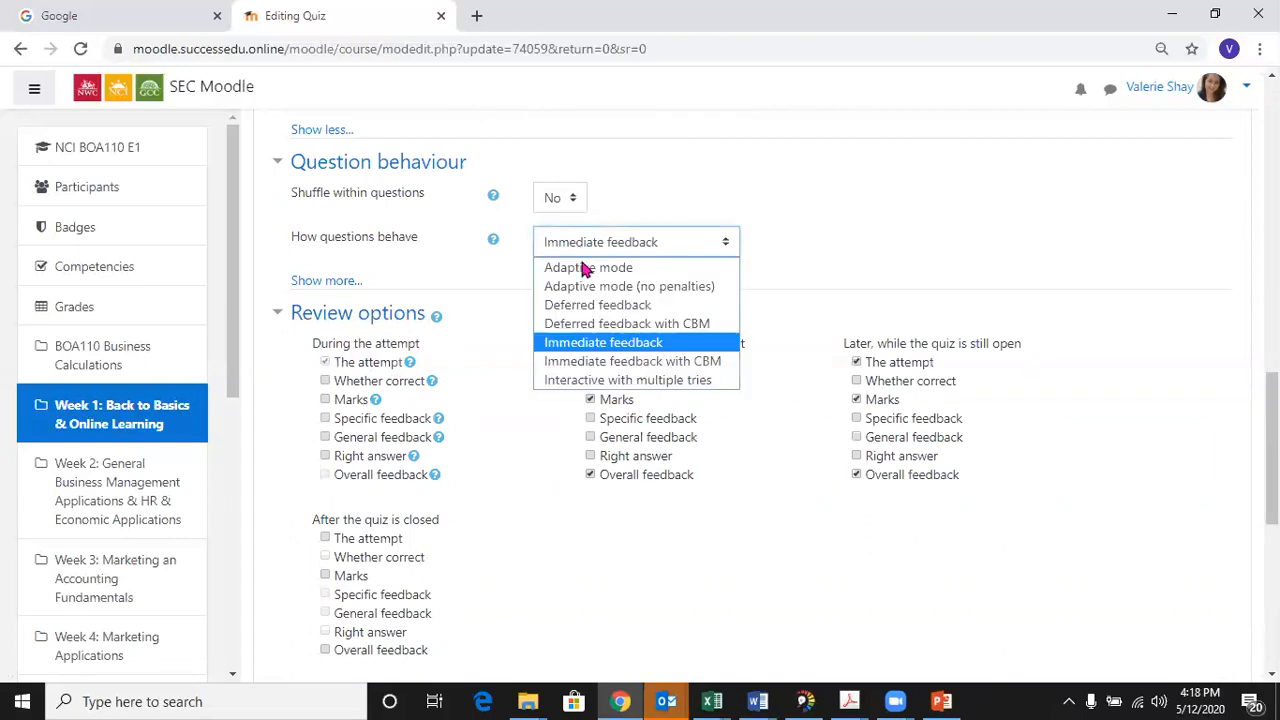
pyautogui.click(582, 306)
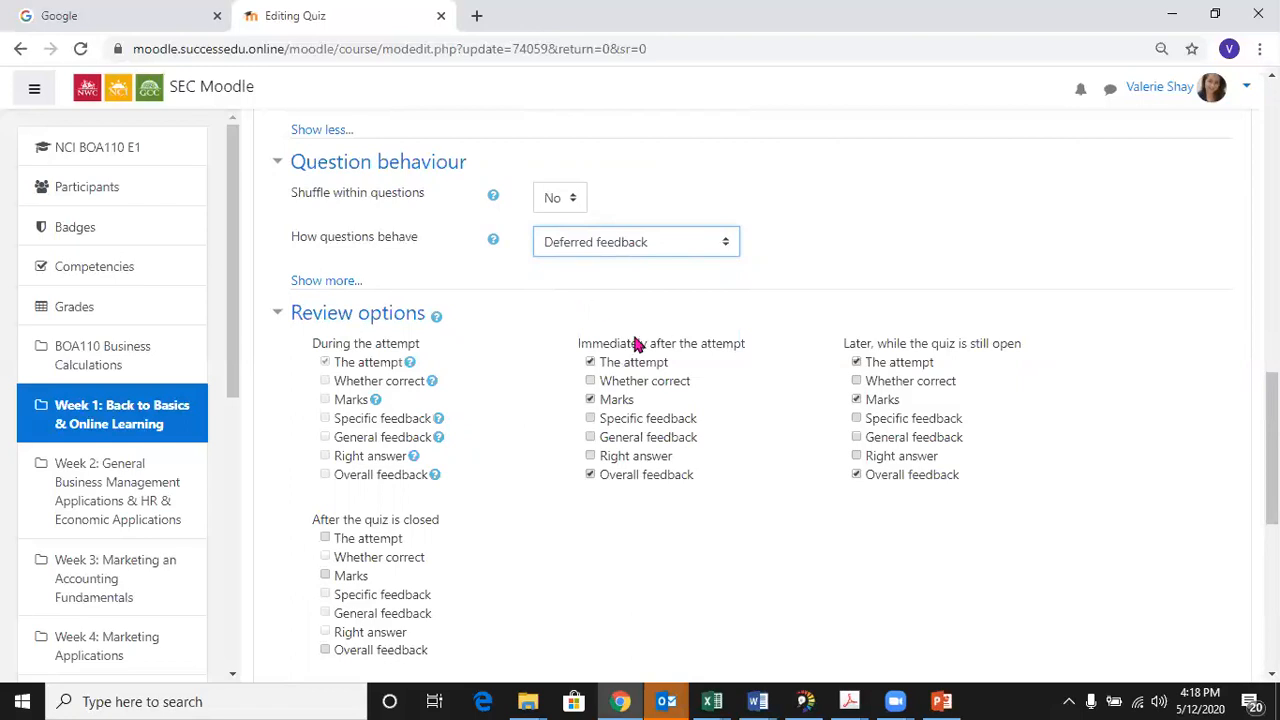
# Enable all seven review options for after the quiz is closed, from The attempt through Overall feedback
pyautogui.scroll(-3, 713, 492)
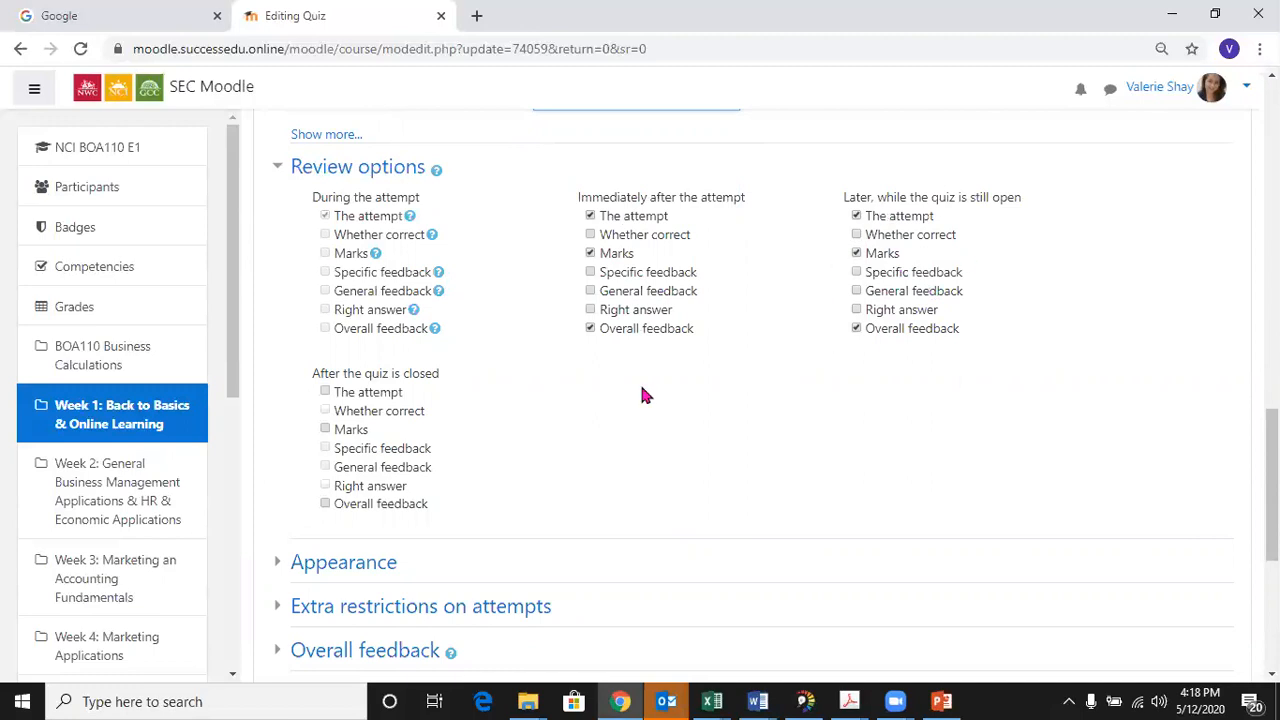
pyautogui.click(326, 392)
pyautogui.click(325, 411)
pyautogui.click(325, 429)
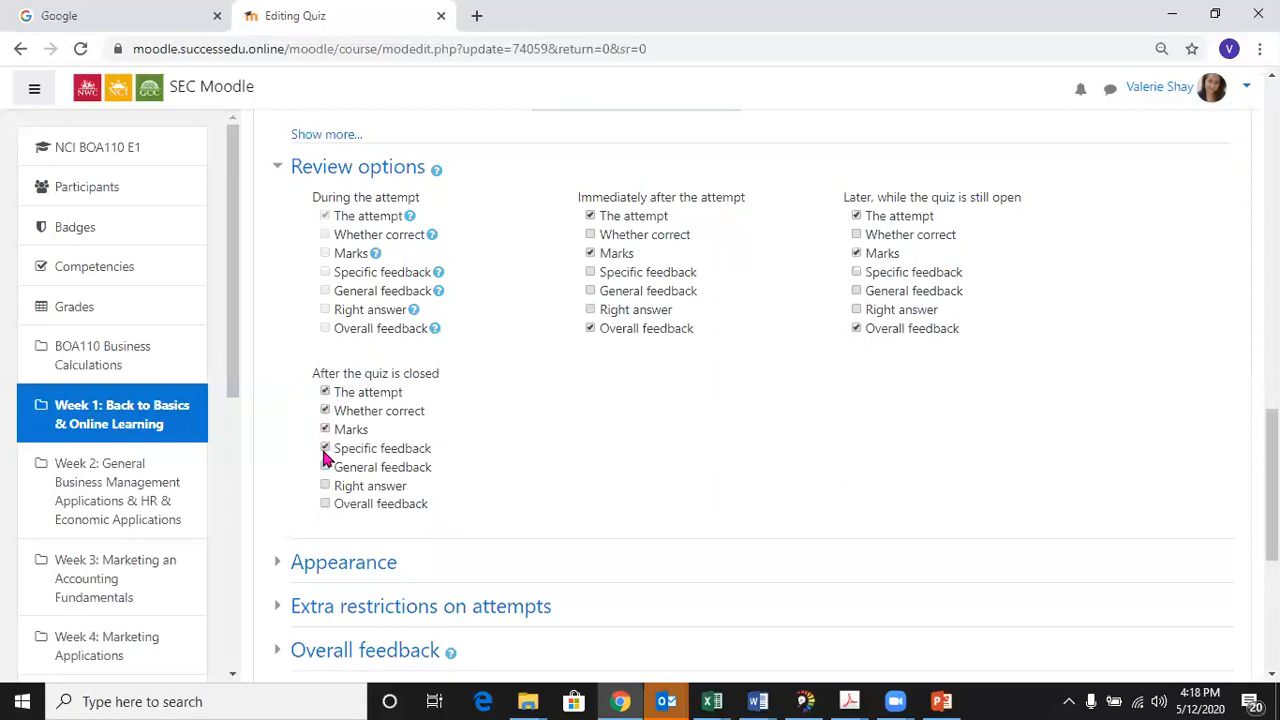
pyautogui.click(325, 467)
pyautogui.click(325, 486)
pyautogui.click(325, 504)
# Disable the quiz's closing date in the Timing settings and check the review options for after the quiz is closed
pyautogui.scroll(15, 625, 455)
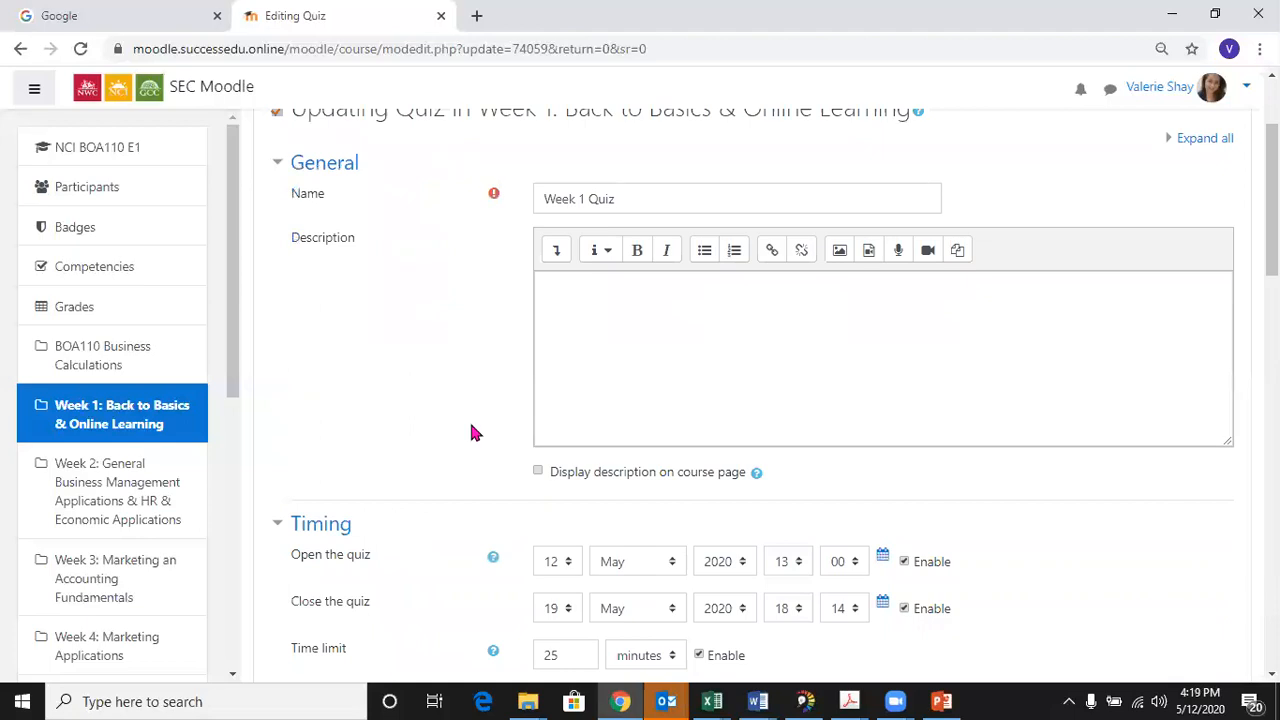
pyautogui.scroll(-3, 398, 404)
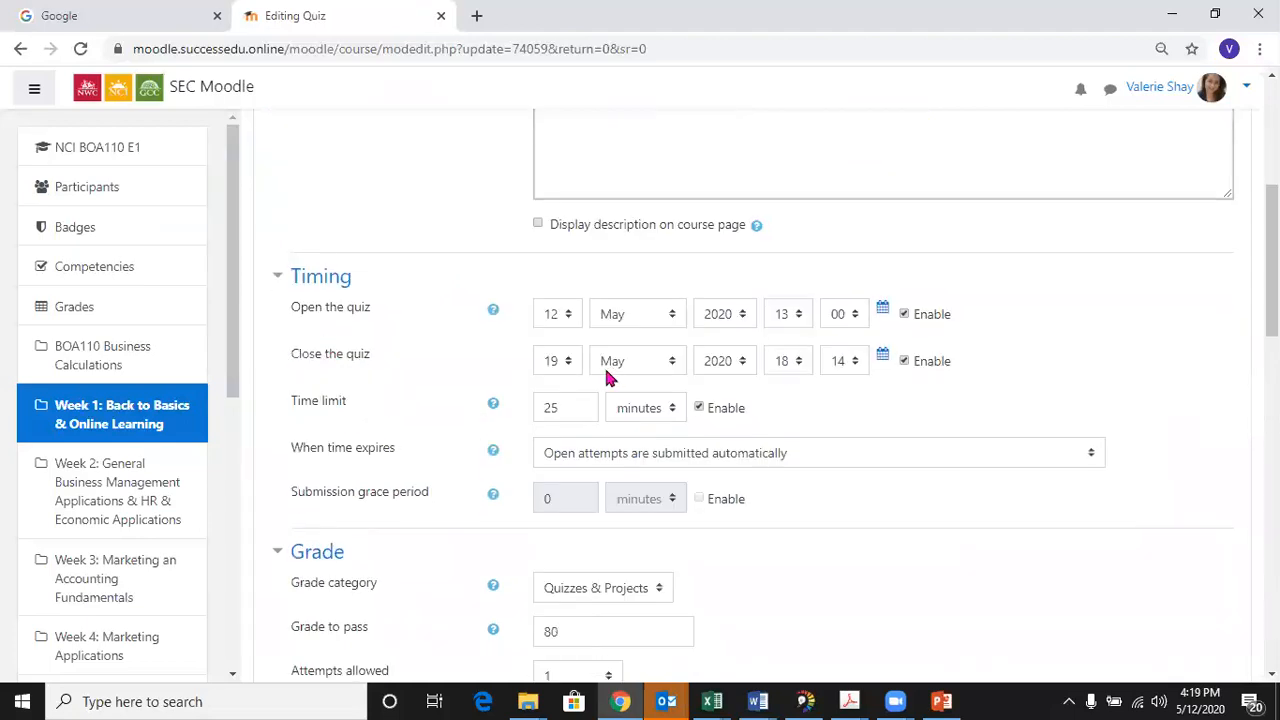
pyautogui.click(903, 361)
pyautogui.scroll(-7, 893, 432)
pyautogui.scroll(-4, 894, 437)
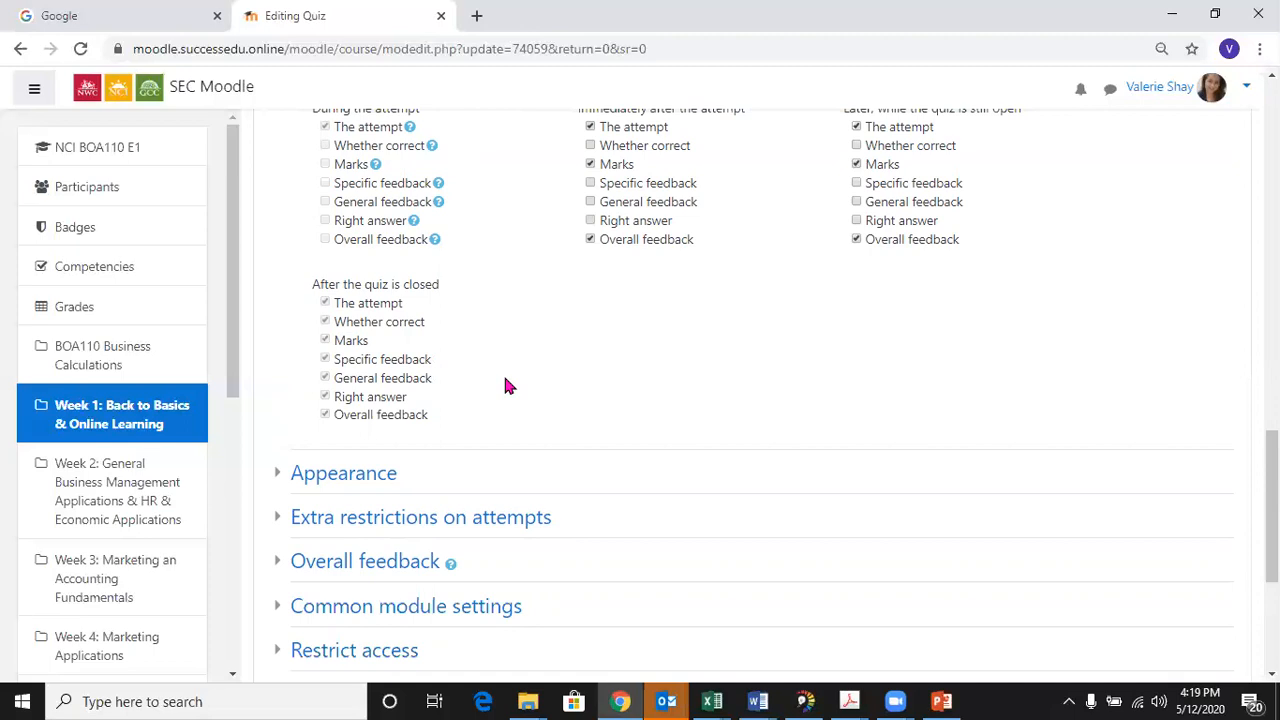
# In the Appearance settings, show the user's picture as a small image
pyautogui.scroll(-3, 506, 380)
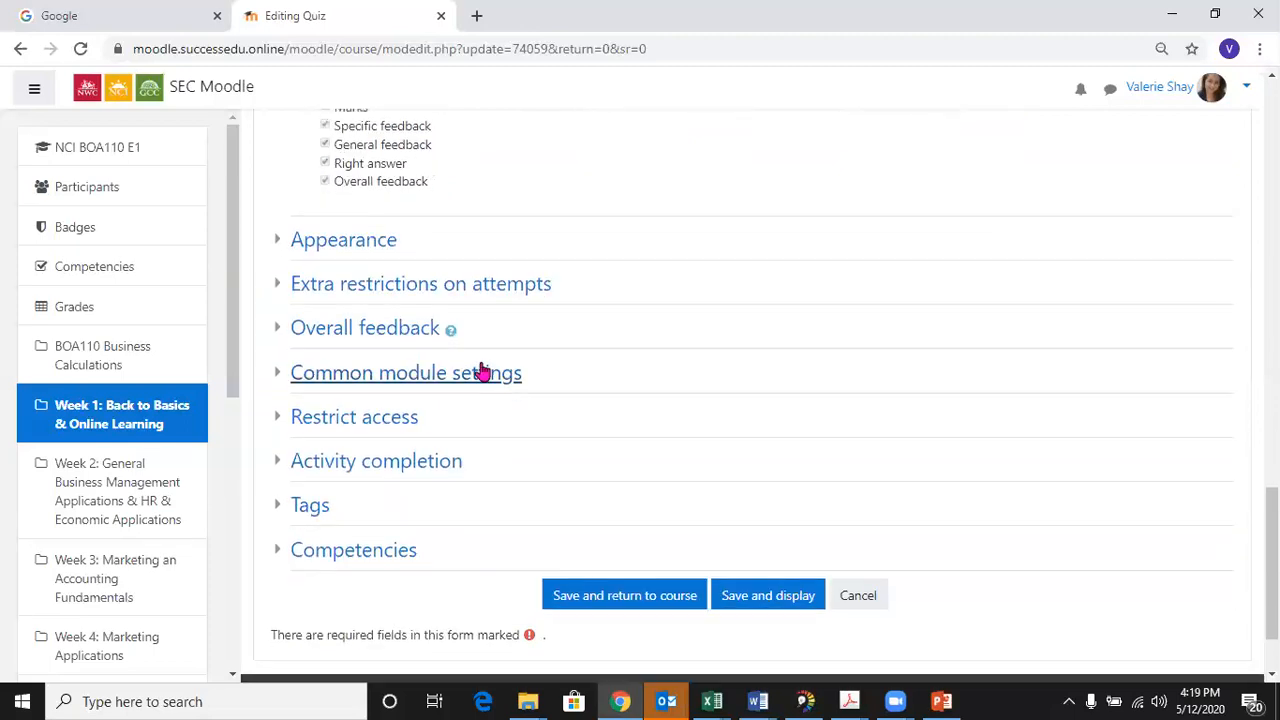
pyautogui.click(378, 247)
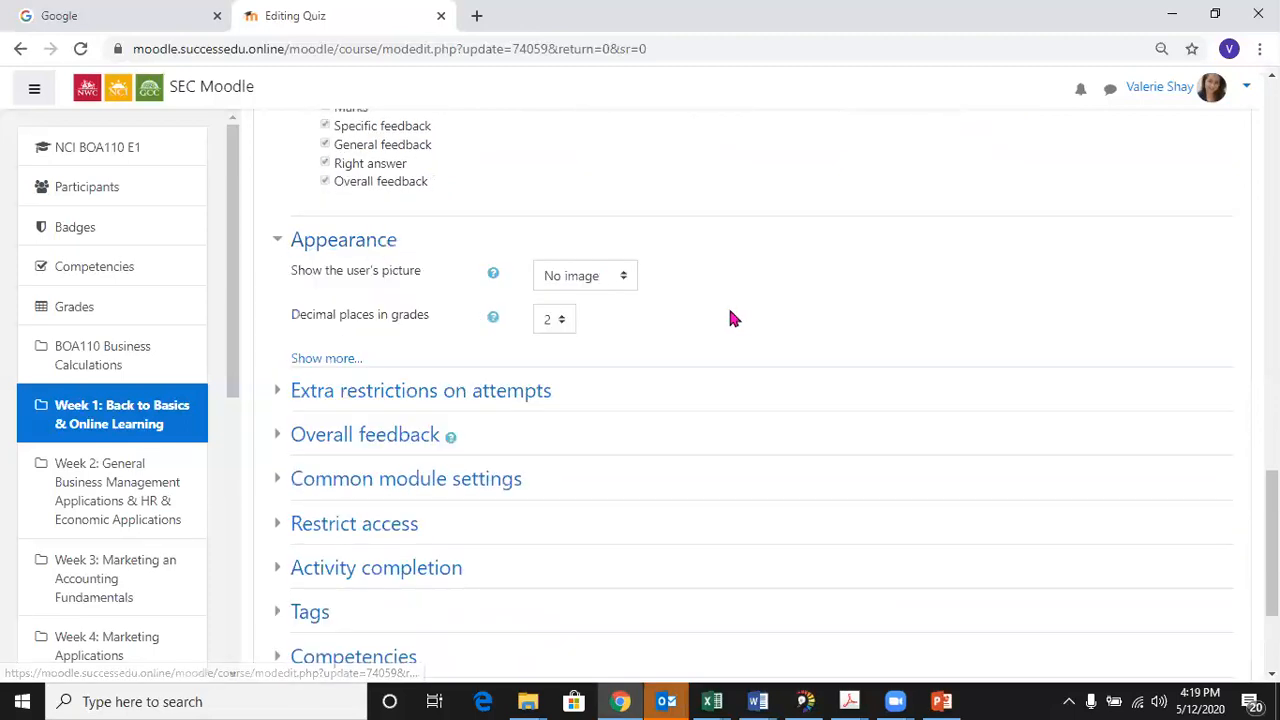
pyautogui.click(549, 279)
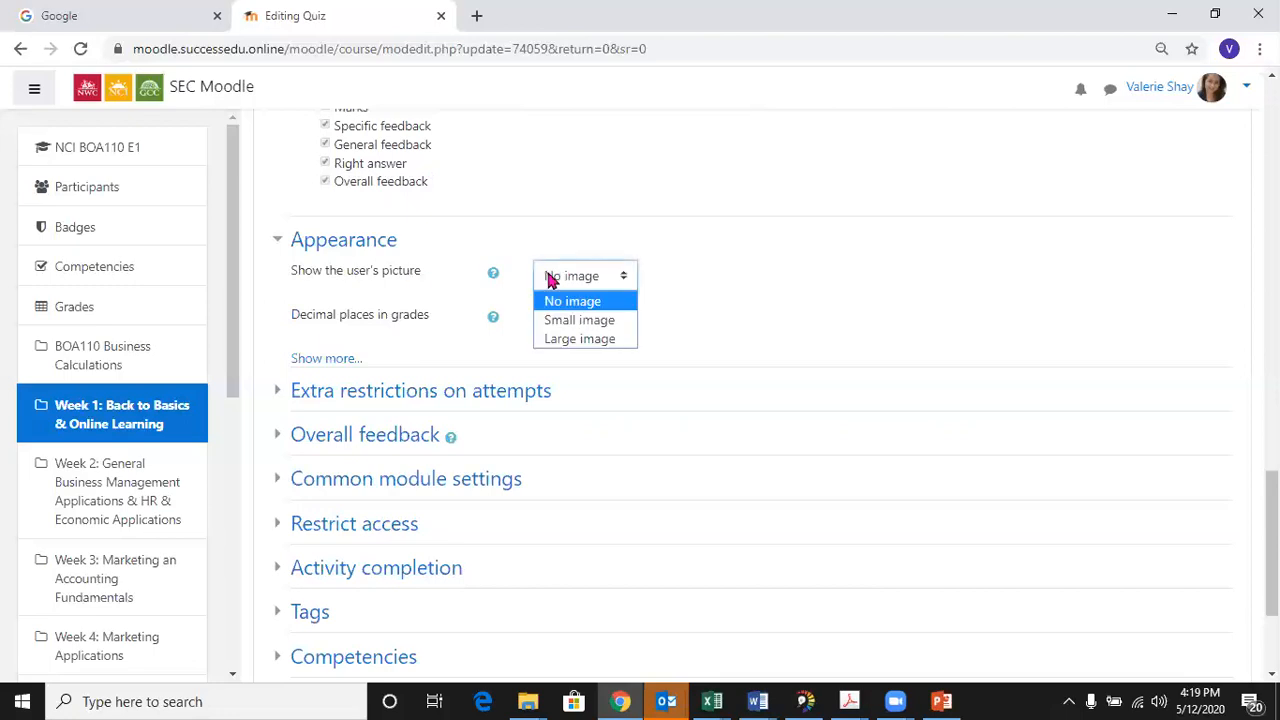
pyautogui.click(558, 322)
# In the extra restrictions on attempts, enter the required quiz password and reveal its text
pyautogui.click(486, 391)
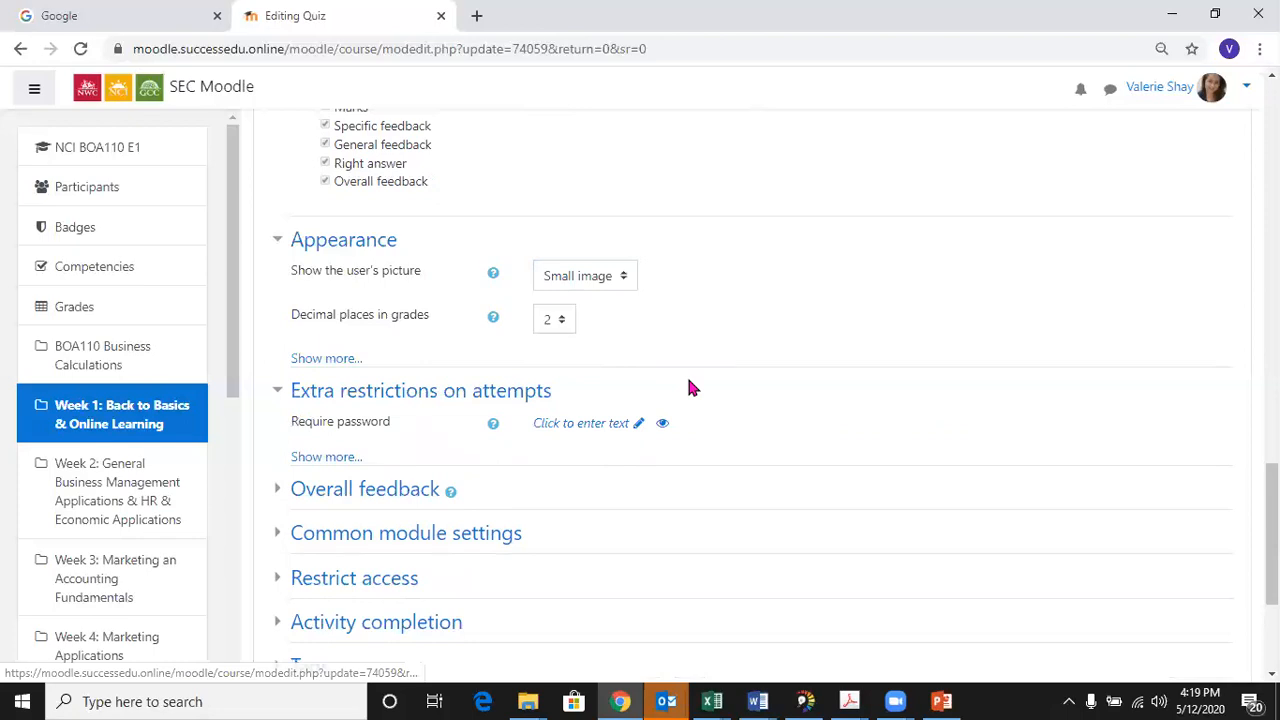
pyautogui.scroll(-2, 689, 386)
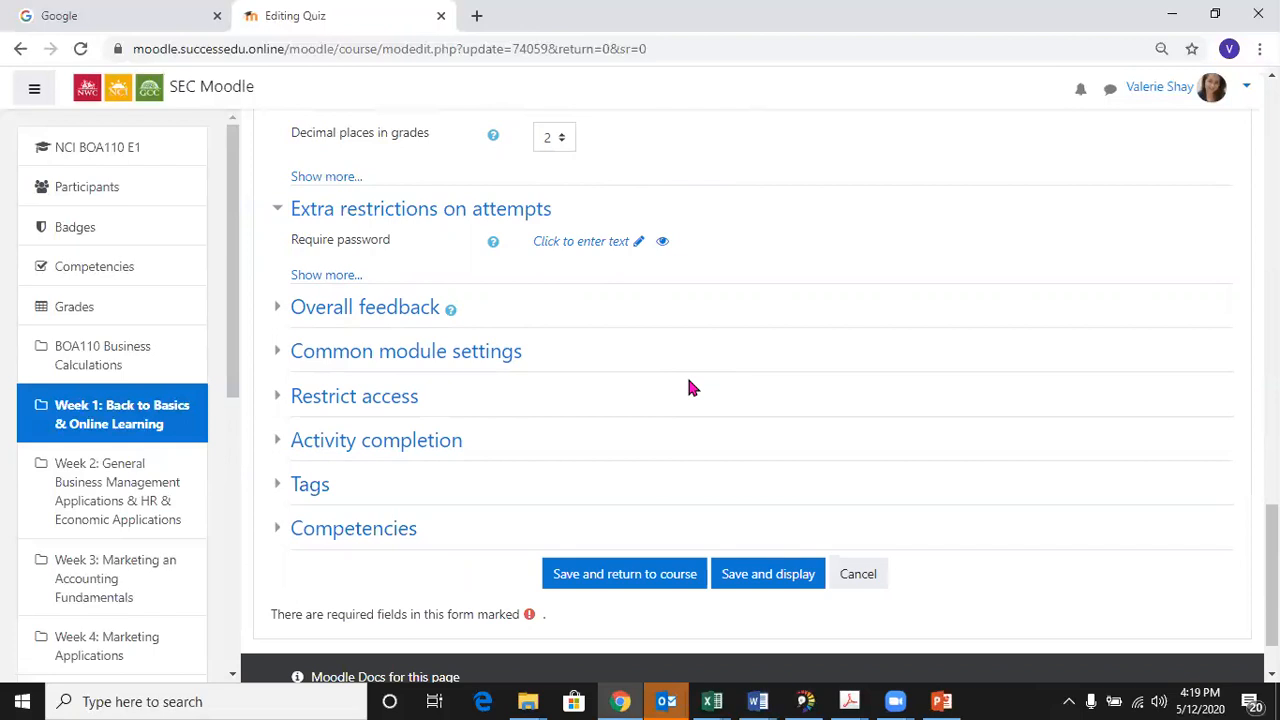
pyautogui.click(592, 241)
pyautogui.write('*******')
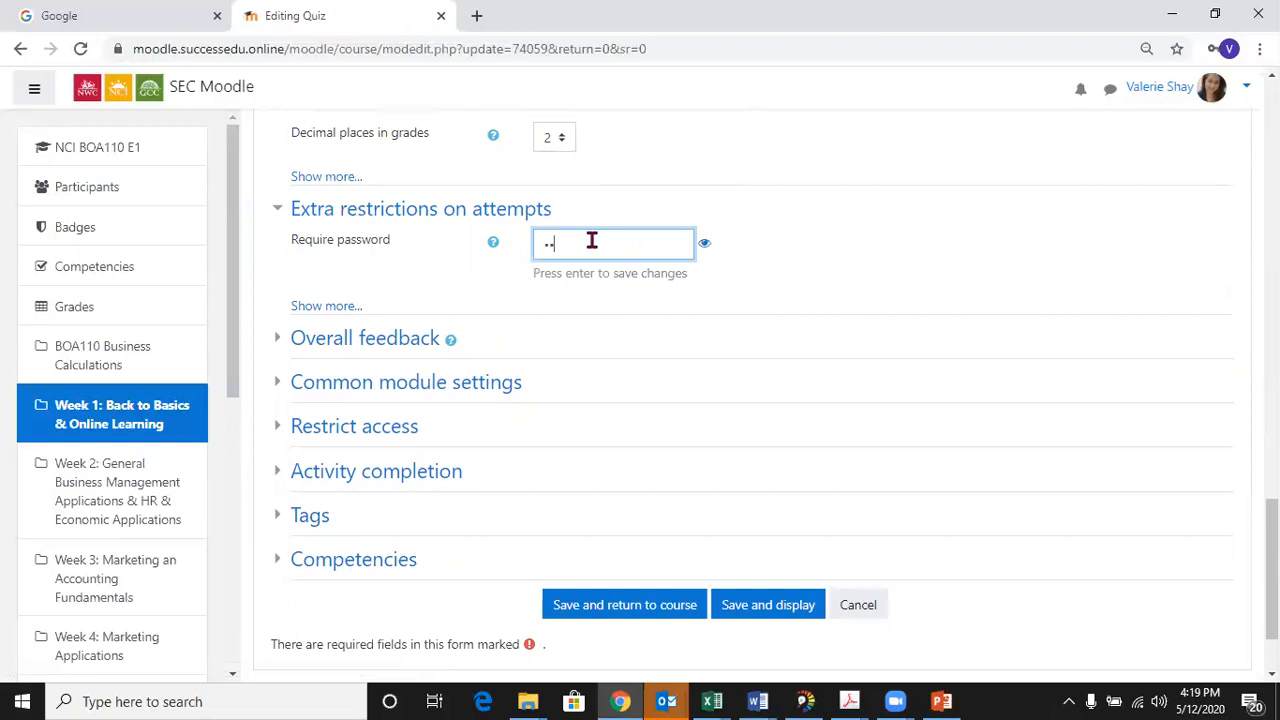
pyautogui.write('*')
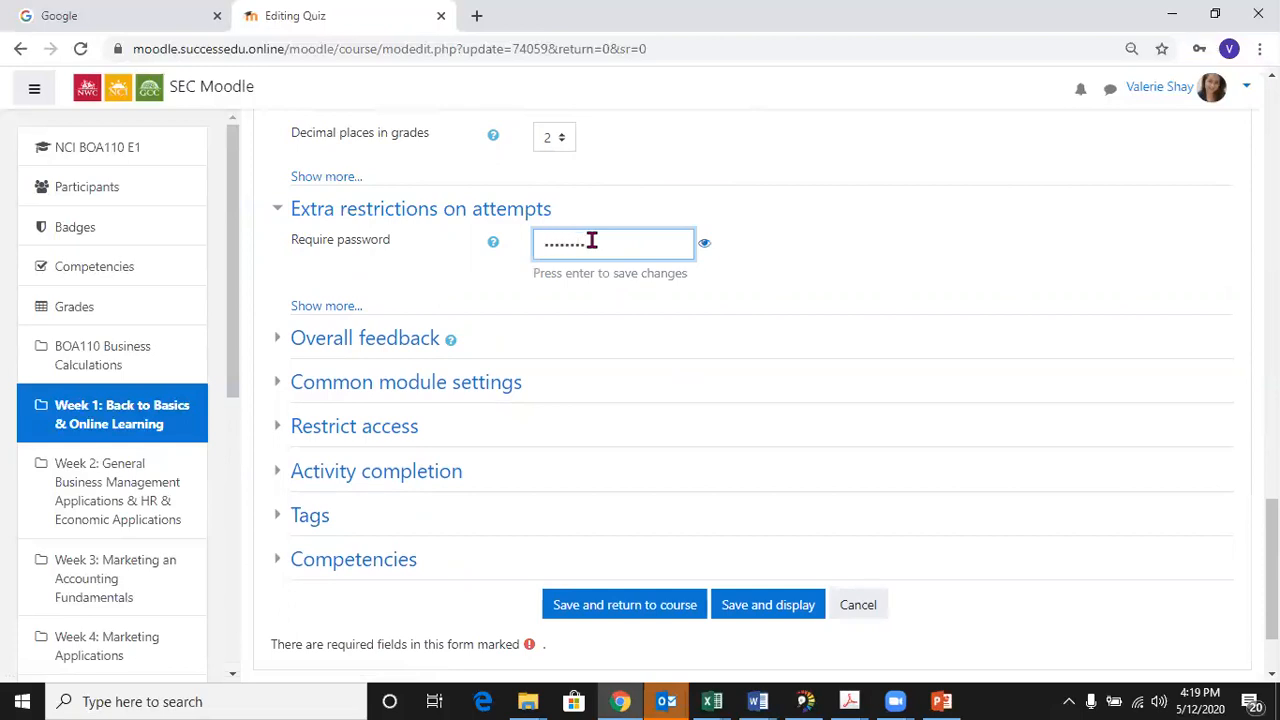
pyautogui.click(705, 245)
pyautogui.moveTo(606, 246); pyautogui.dragTo(531, 244)
# Show the additional extra restrictions on attempts and choose Full screen pop-up with some JavaScript security for browser security
pyautogui.scroll(20, 795, 288)
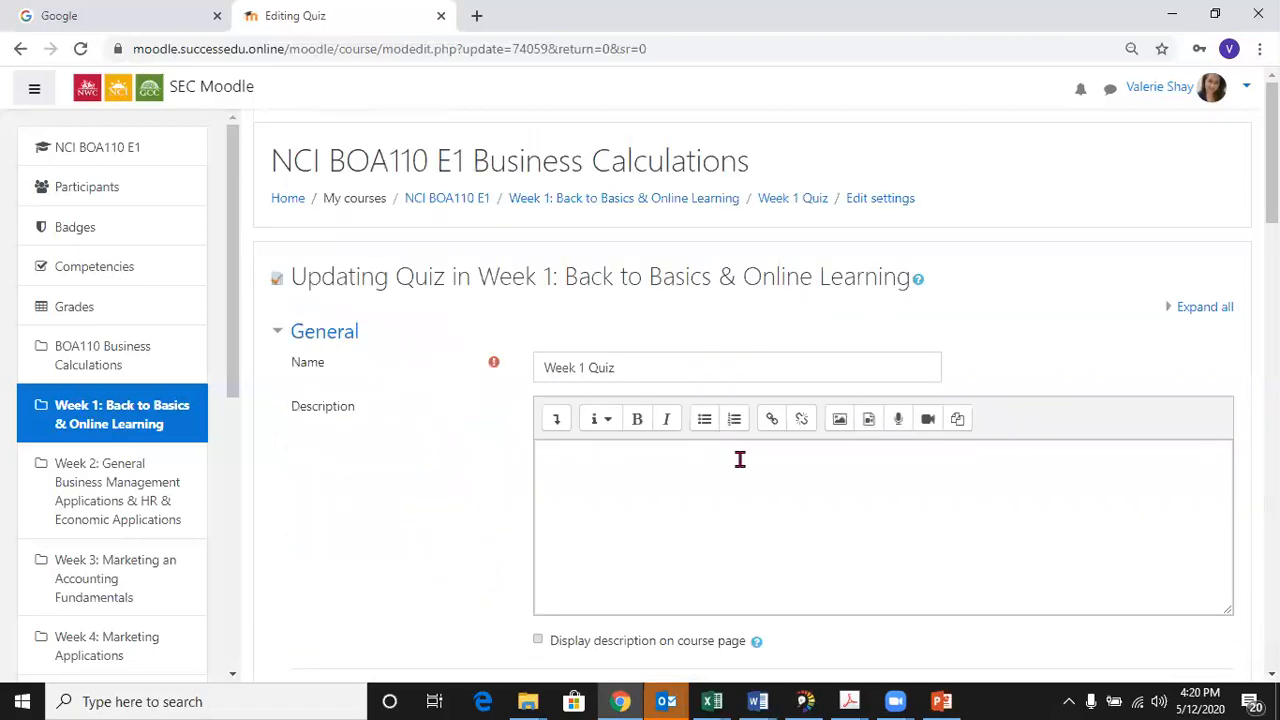
pyautogui.scroll(-10, 740, 459)
pyautogui.scroll(-15, 658, 405)
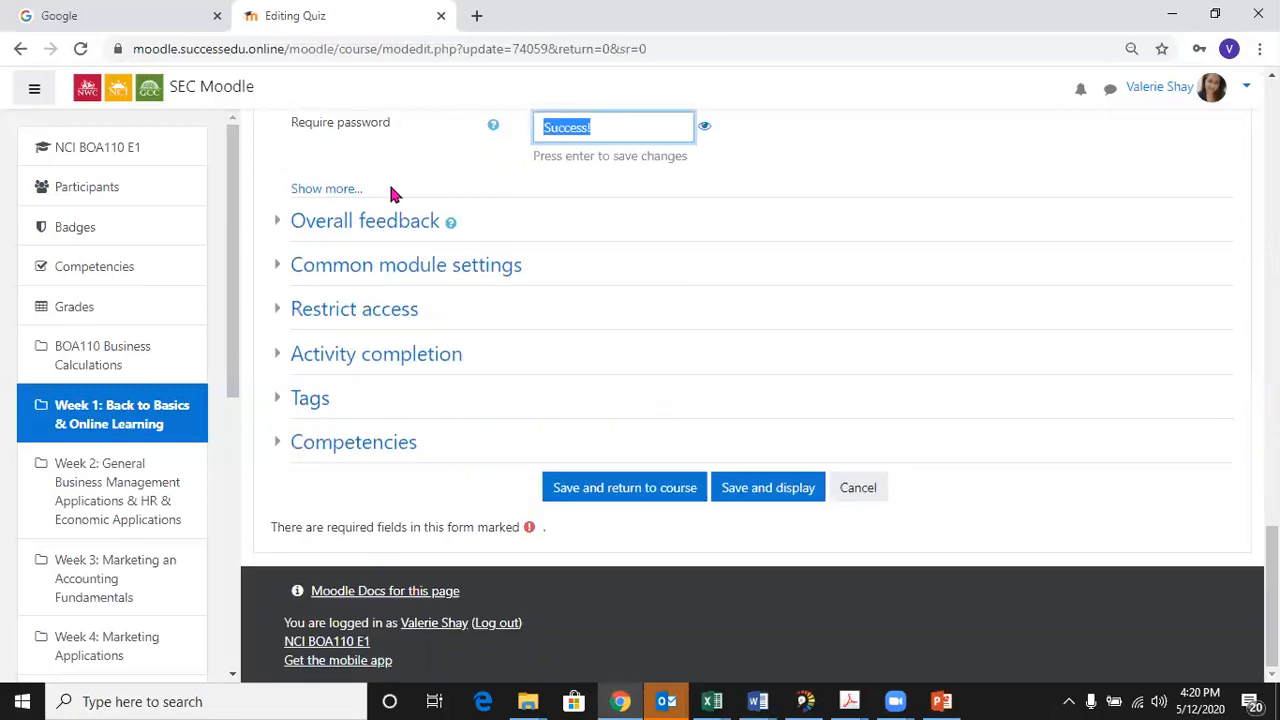
pyautogui.click(330, 190)
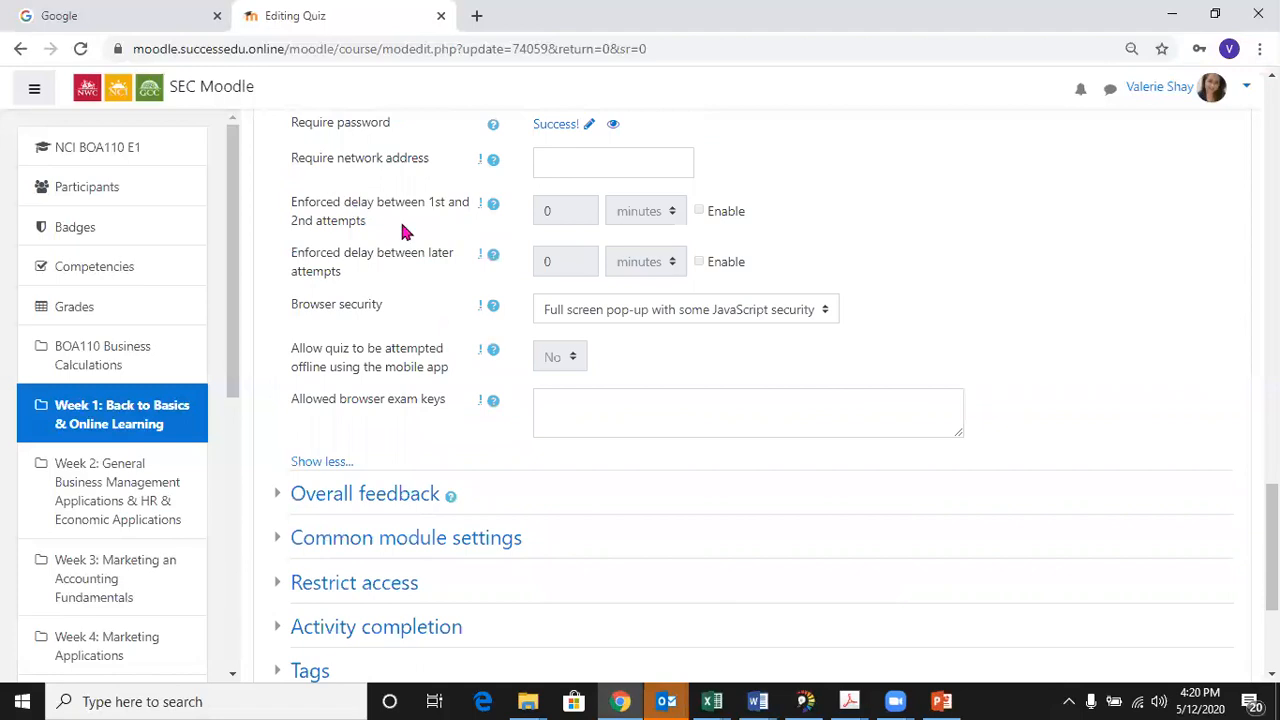
pyautogui.scroll(2, 720, 340)
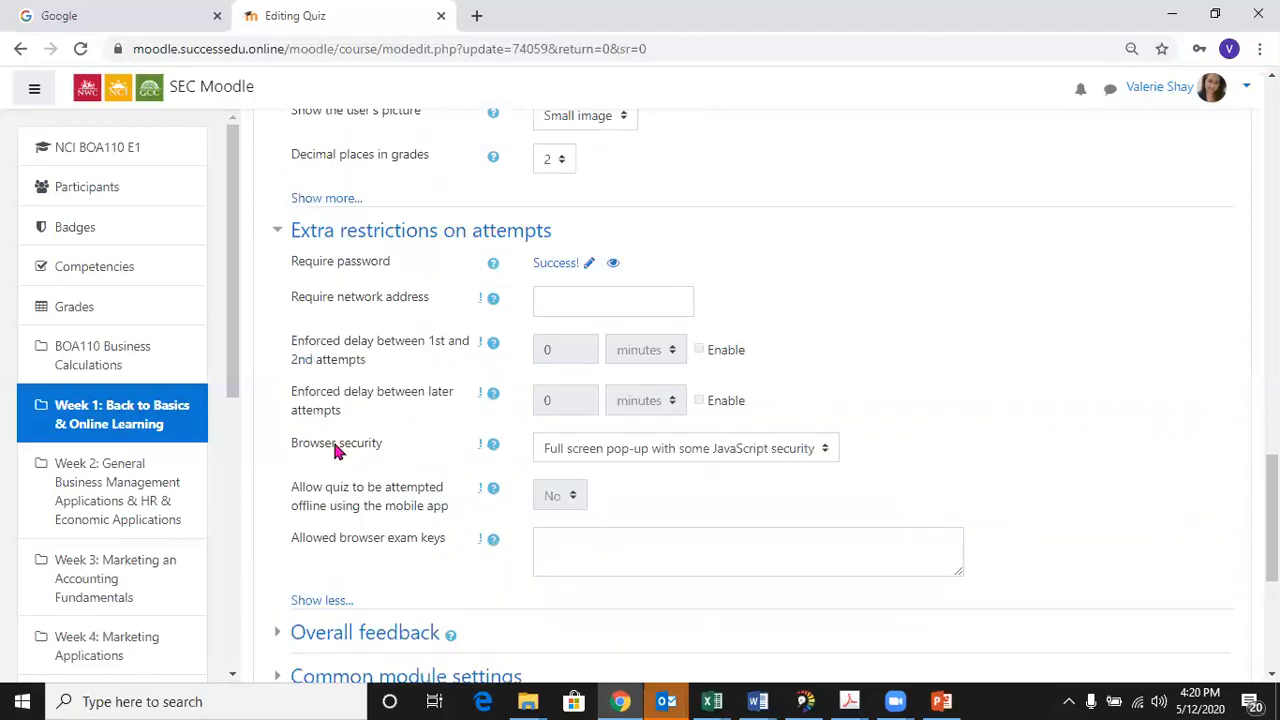
pyautogui.click(573, 455)
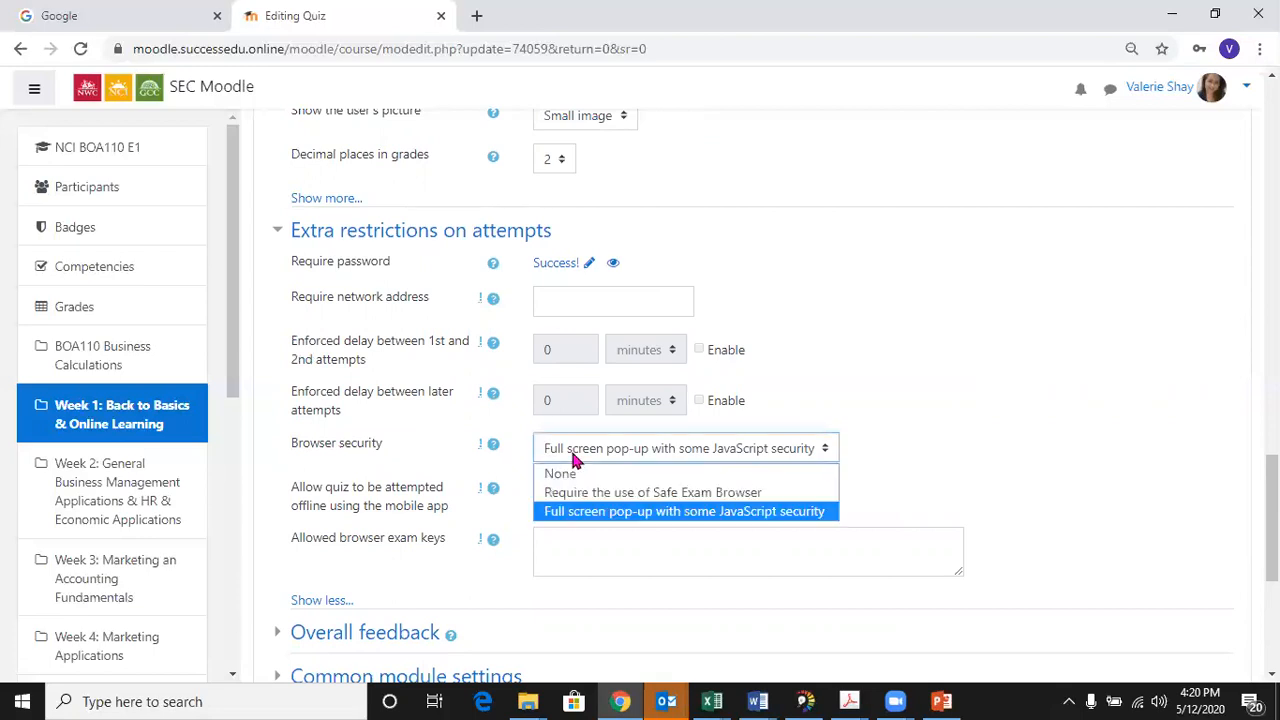
pyautogui.click(576, 512)
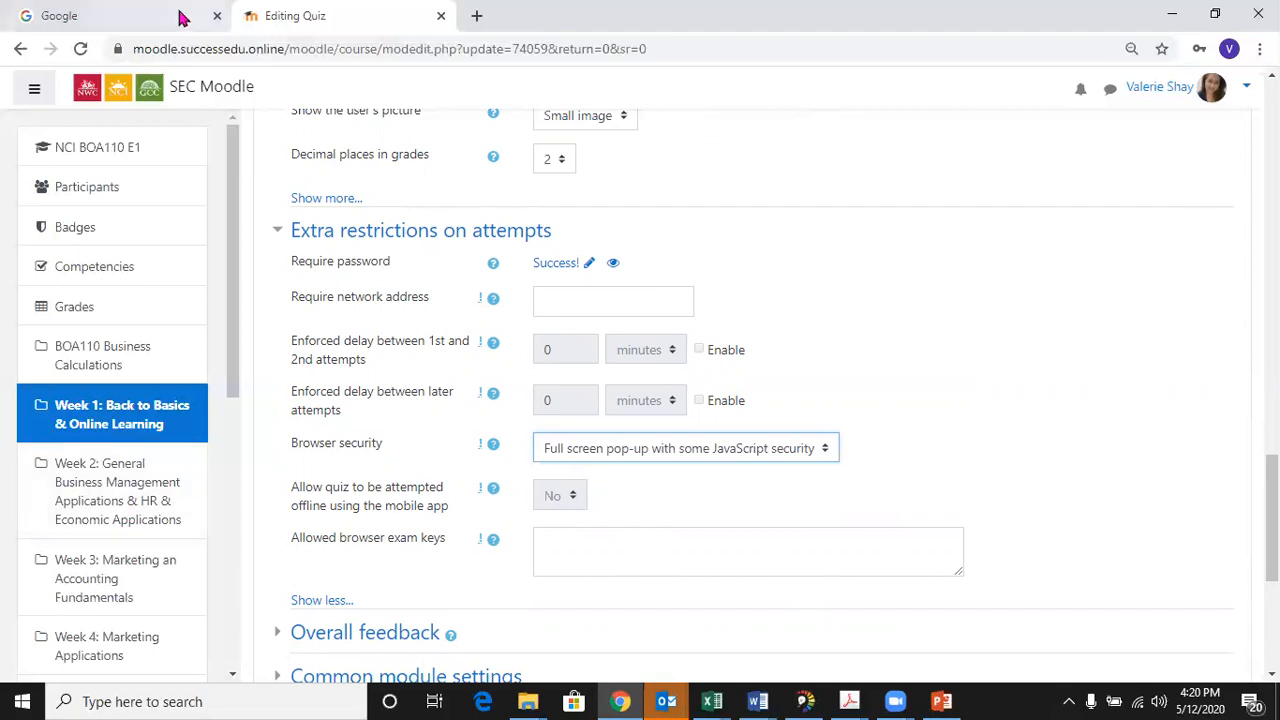
# Open the Overall feedback settings and add 3 more feedback fields to the quiz
pyautogui.scroll(-2, 714, 402)
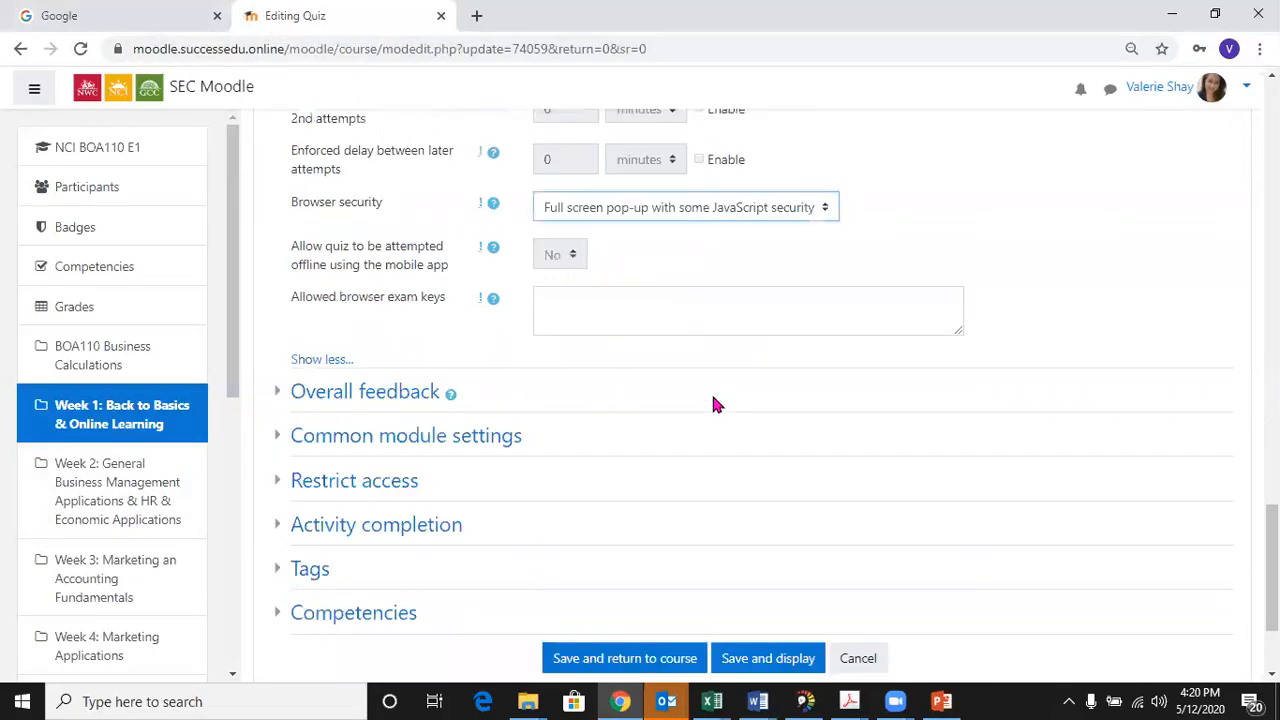
pyautogui.scroll(-1, 714, 400)
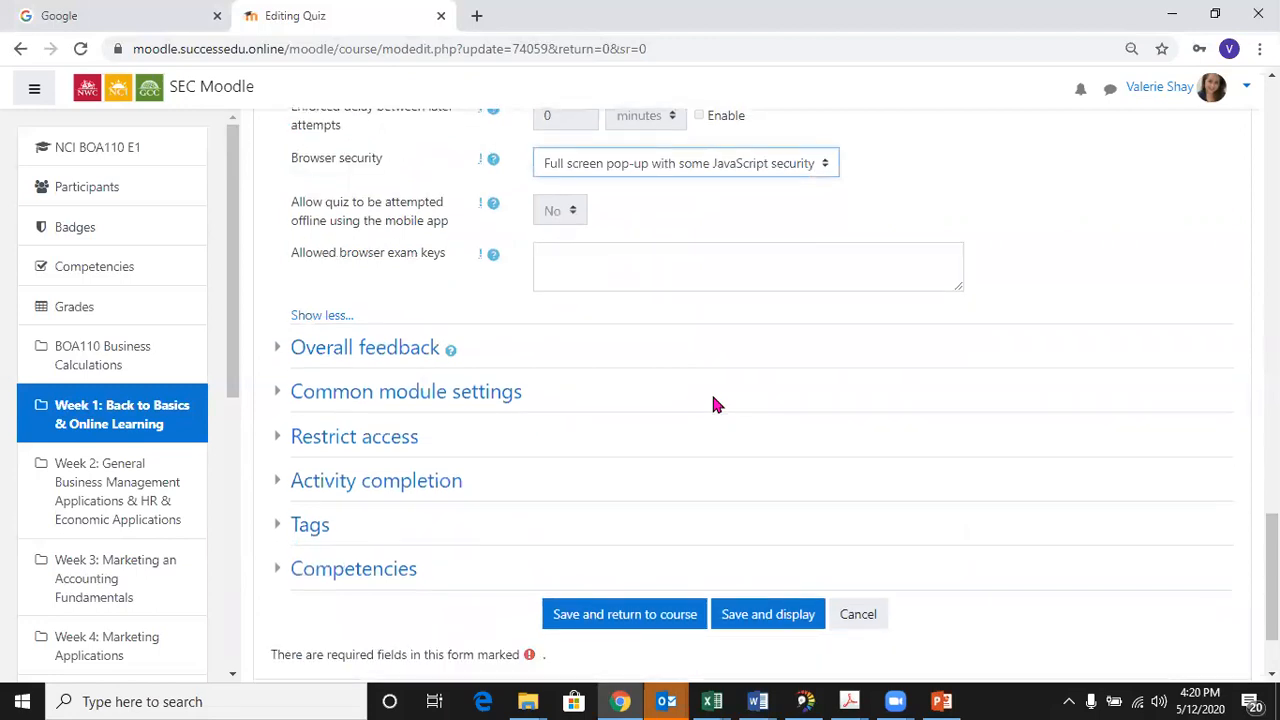
pyautogui.scroll(-2, 714, 400)
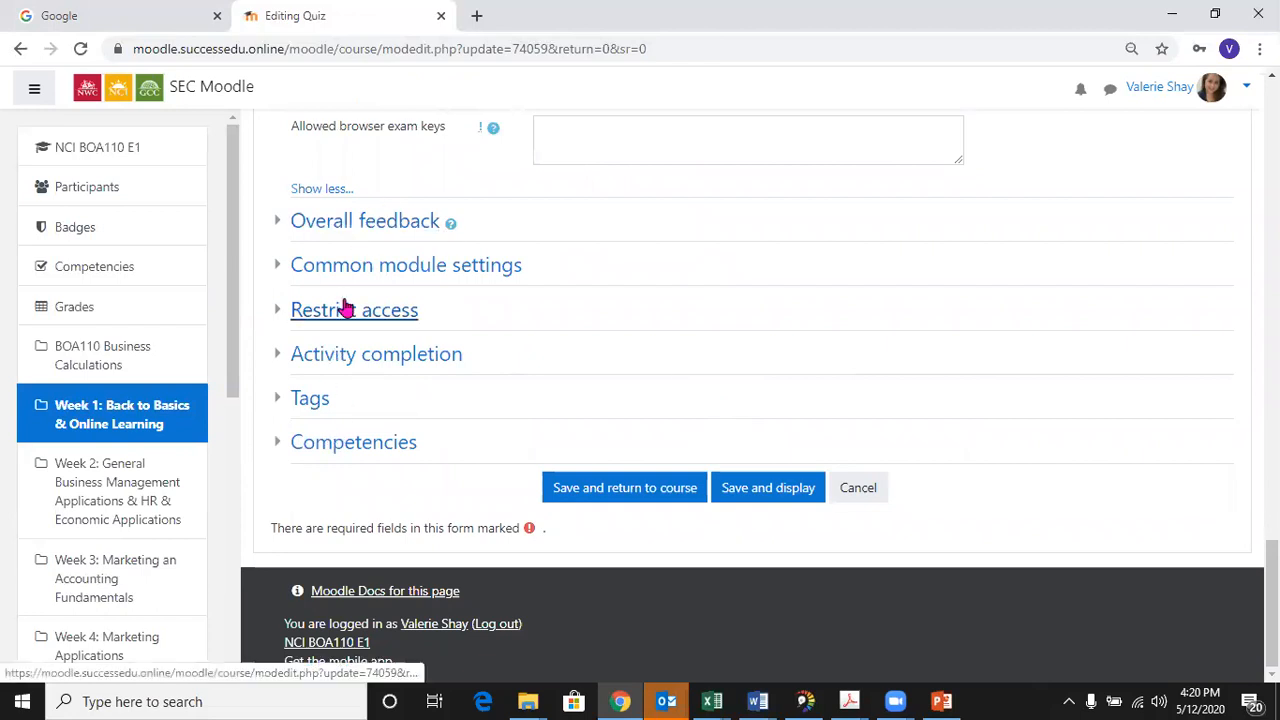
pyautogui.click(336, 232)
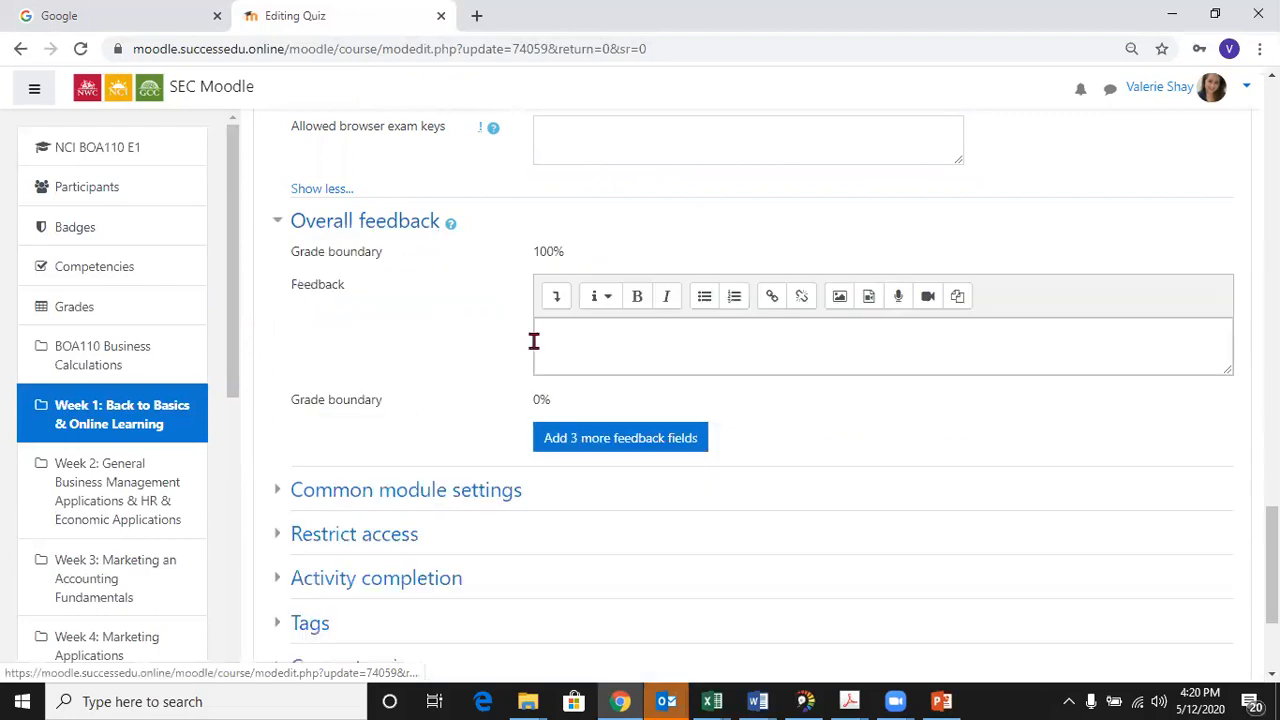
pyautogui.click(577, 349)
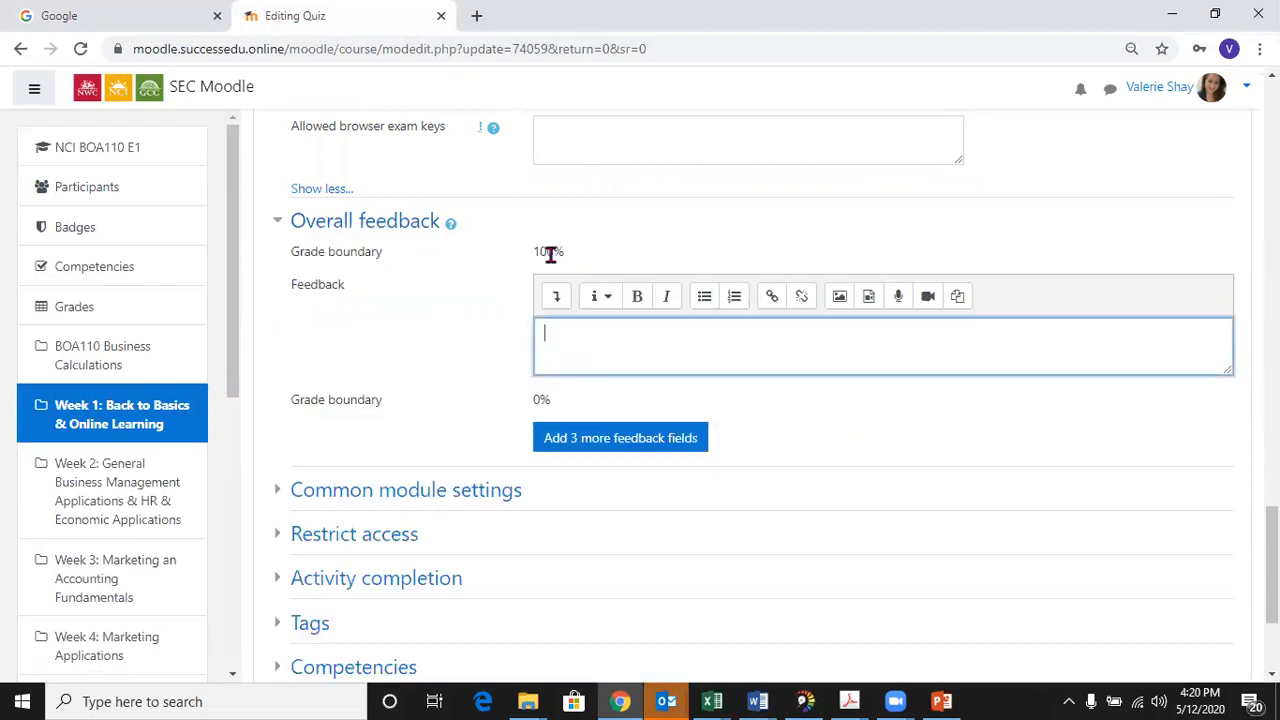
pyautogui.click(580, 440)
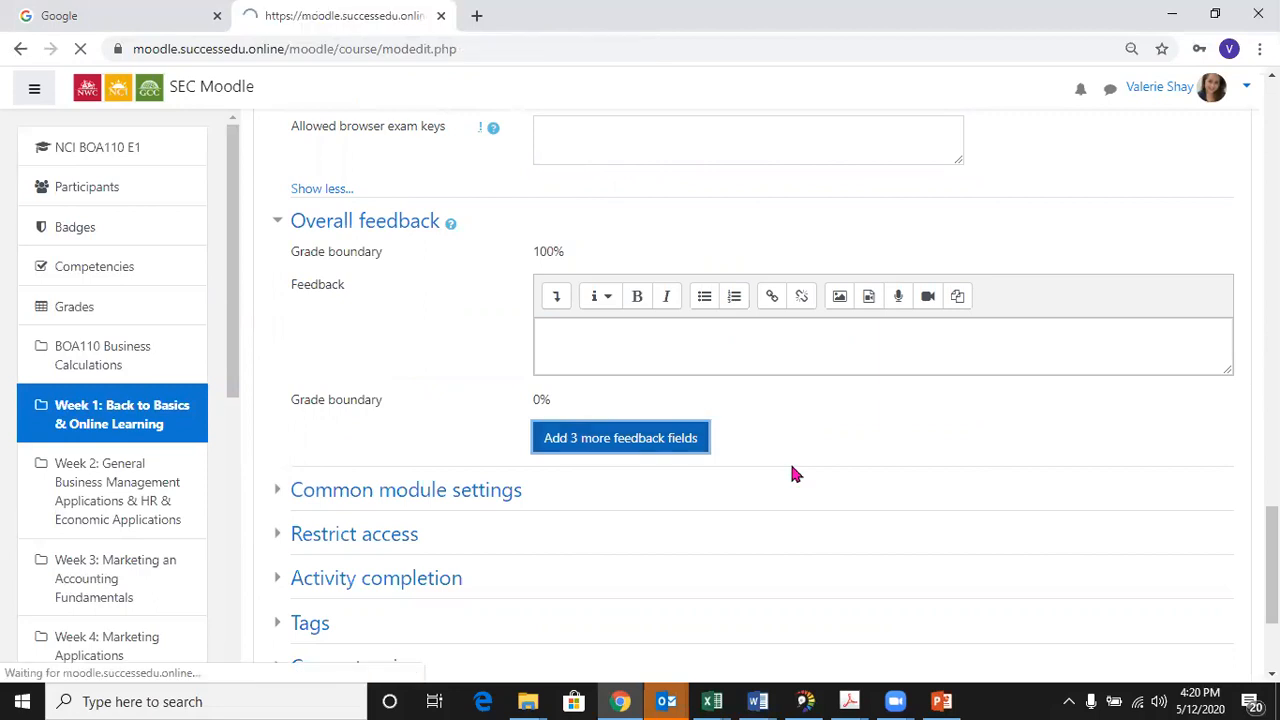
pyautogui.scroll(-10, 795, 474)
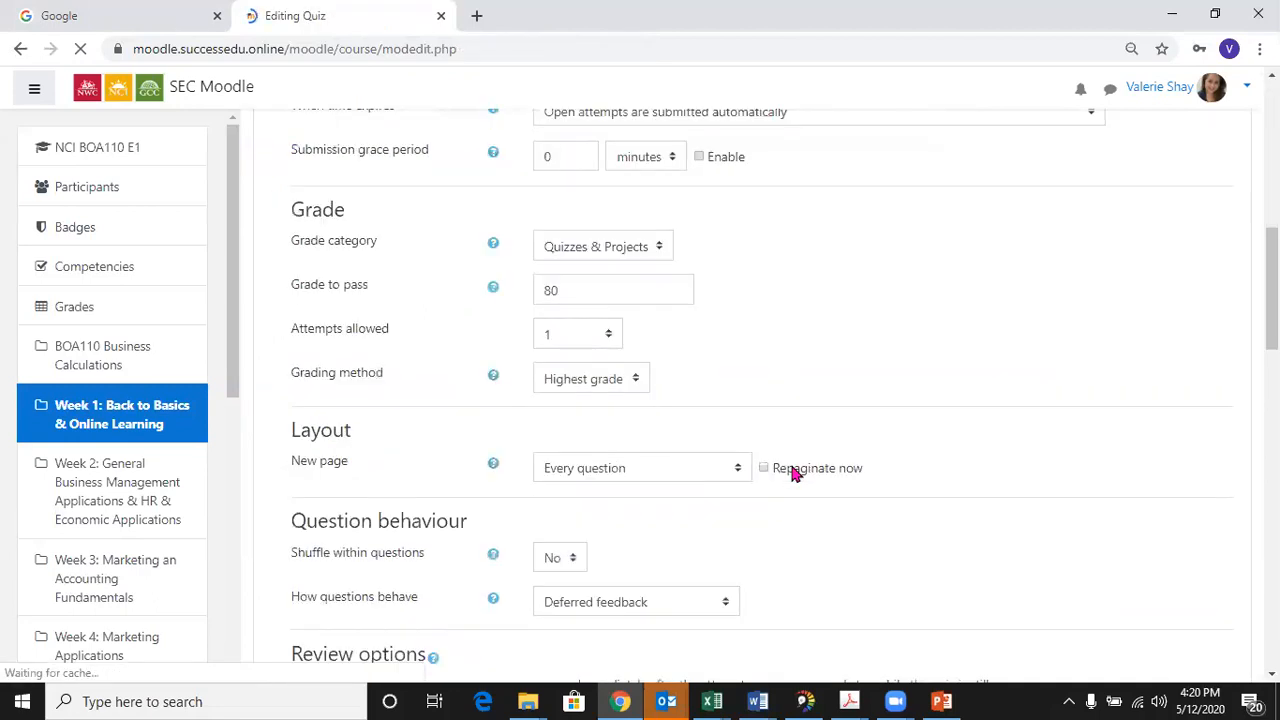
pyautogui.scroll(-15, 795, 474)
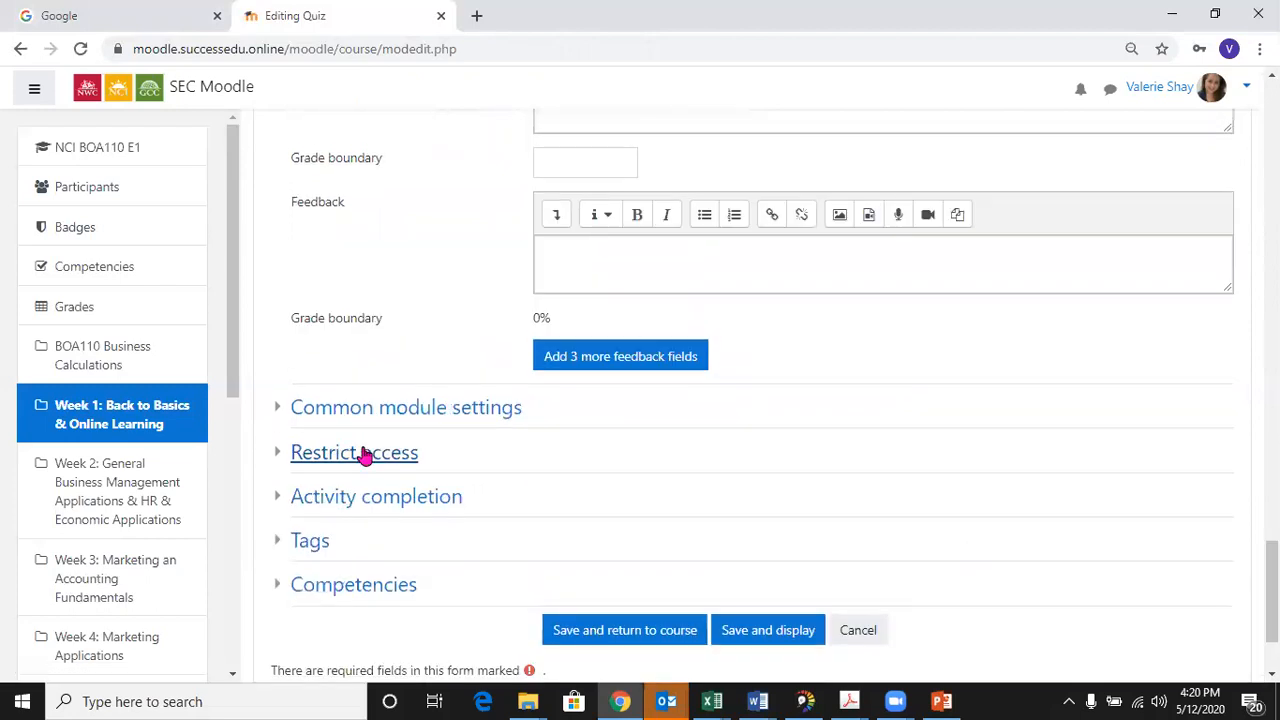
# Review the restriction types available under the quiz's Restrict access settings without adding one
pyautogui.click(362, 452)
pyautogui.scroll(-1, 878, 482)
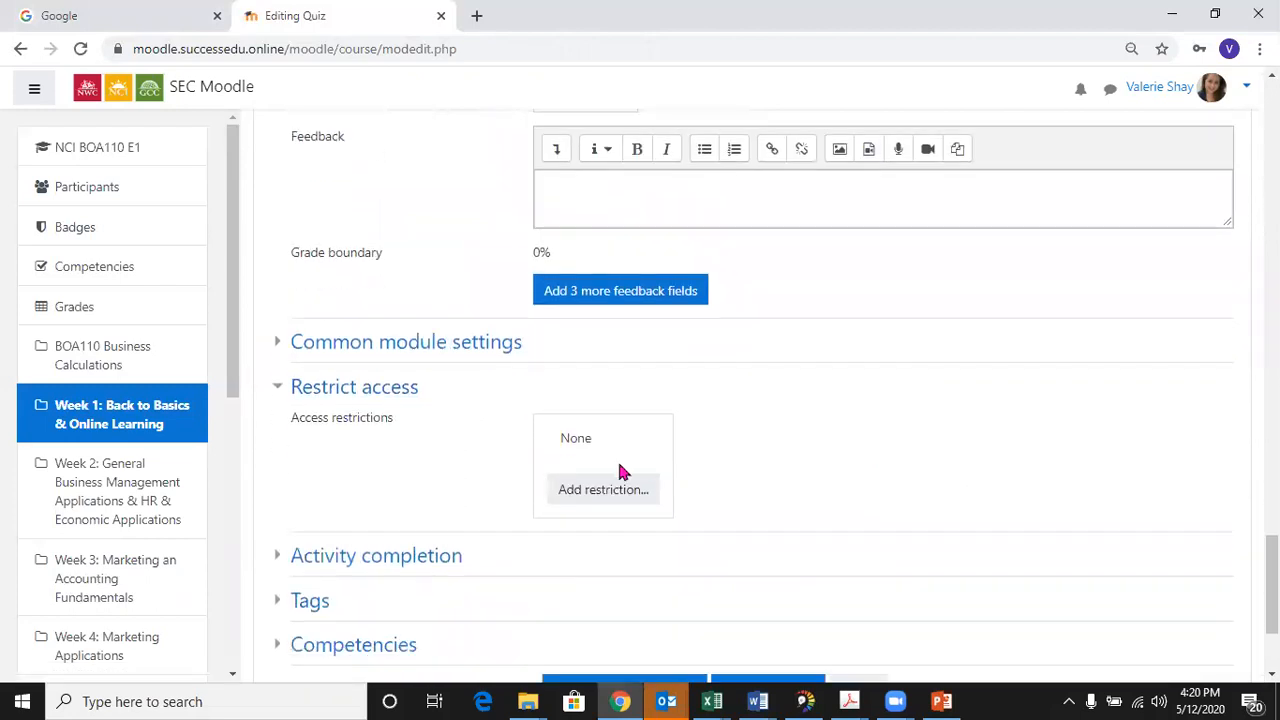
pyautogui.click(597, 492)
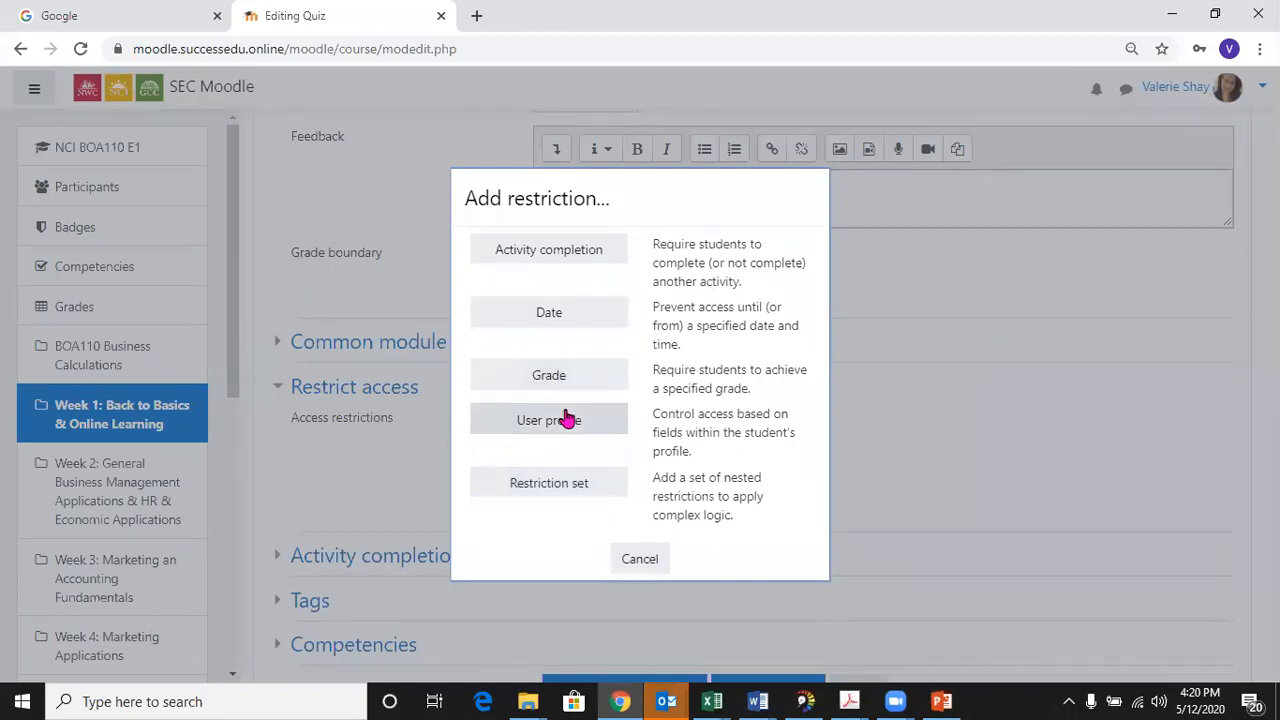
pyautogui.click(634, 560)
pyautogui.scroll(-2, 779, 578)
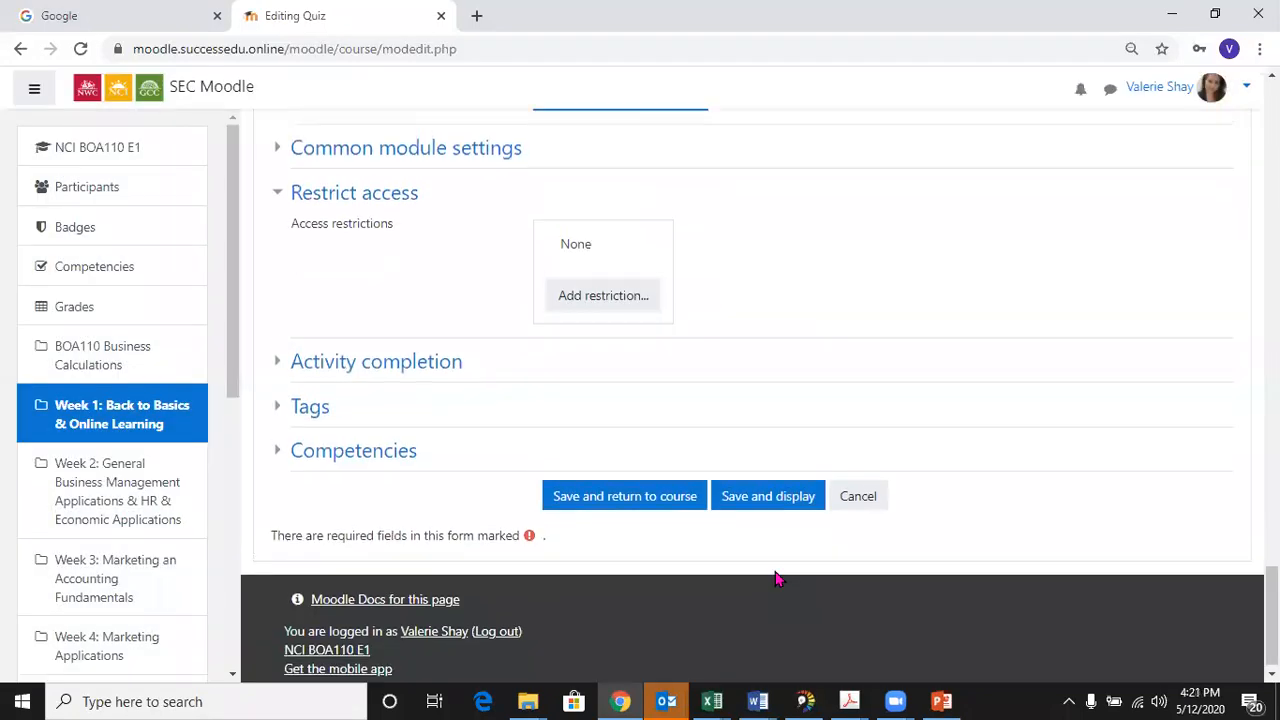
# Return to the Week 1 course section and open the settings of the Homework Week 1 Day 4 assignment
pyautogui.press('Home')
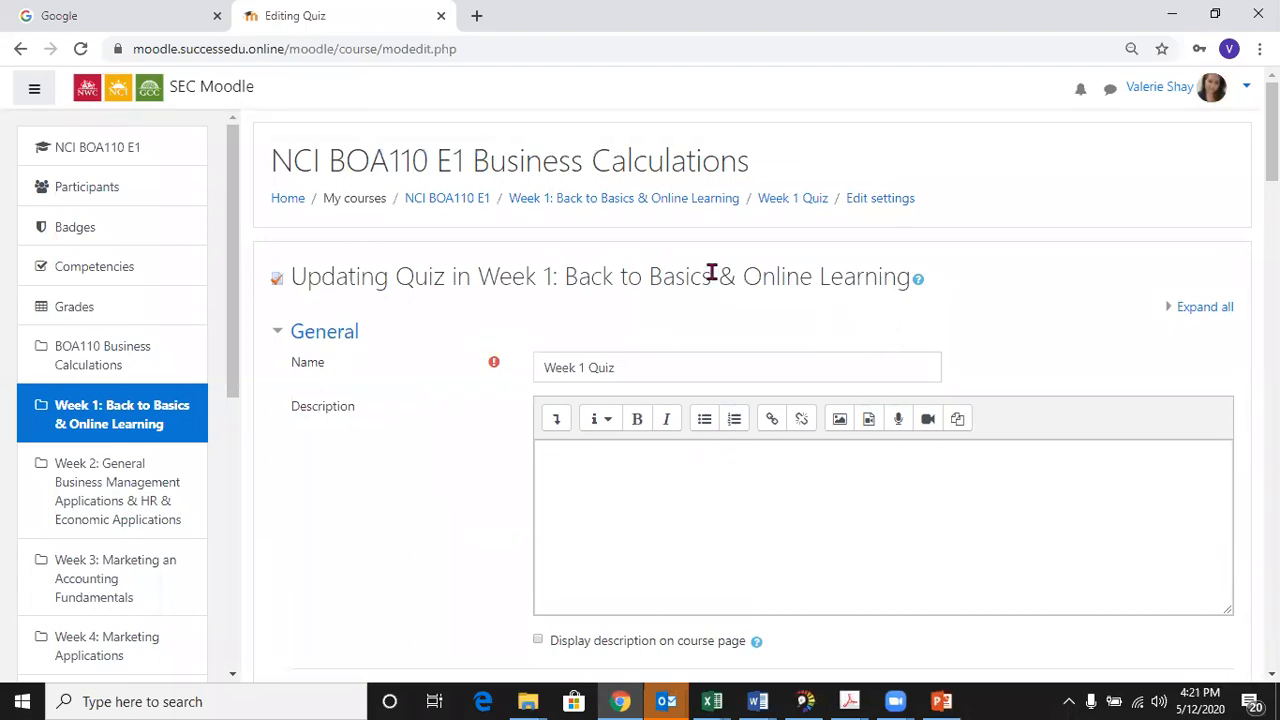
pyautogui.click(713, 199)
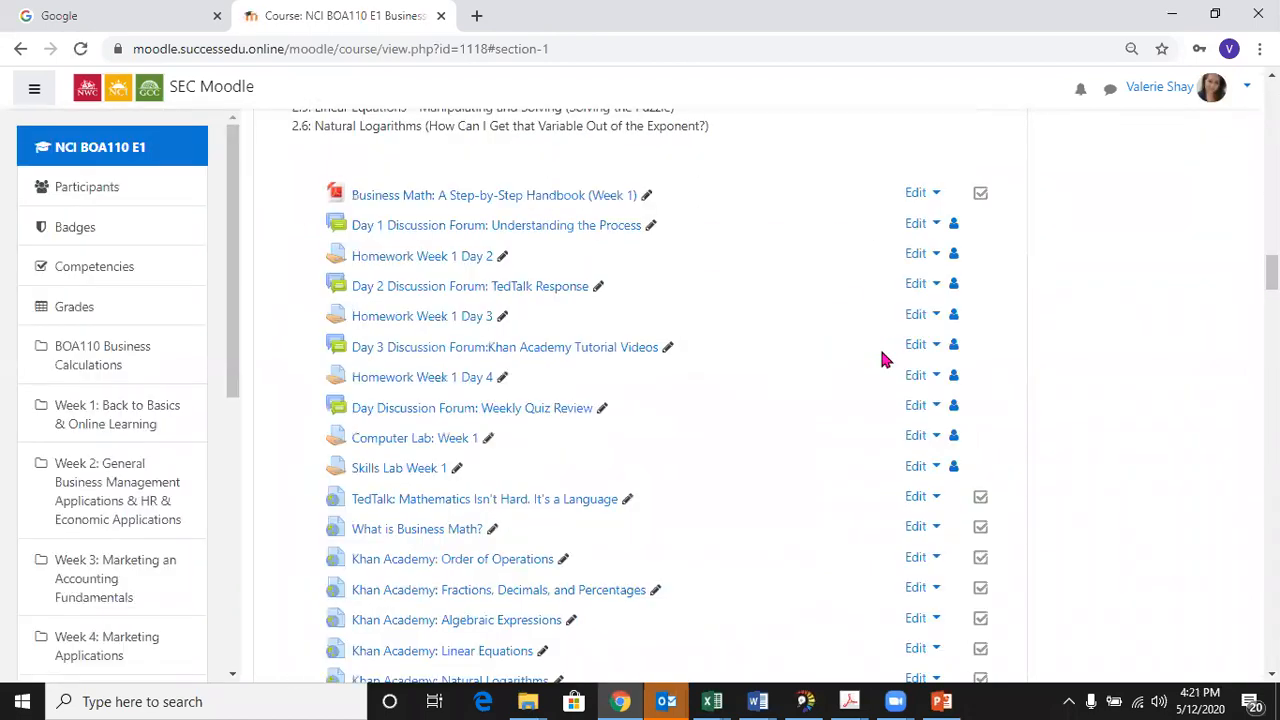
pyautogui.scroll(-10, 643, 337)
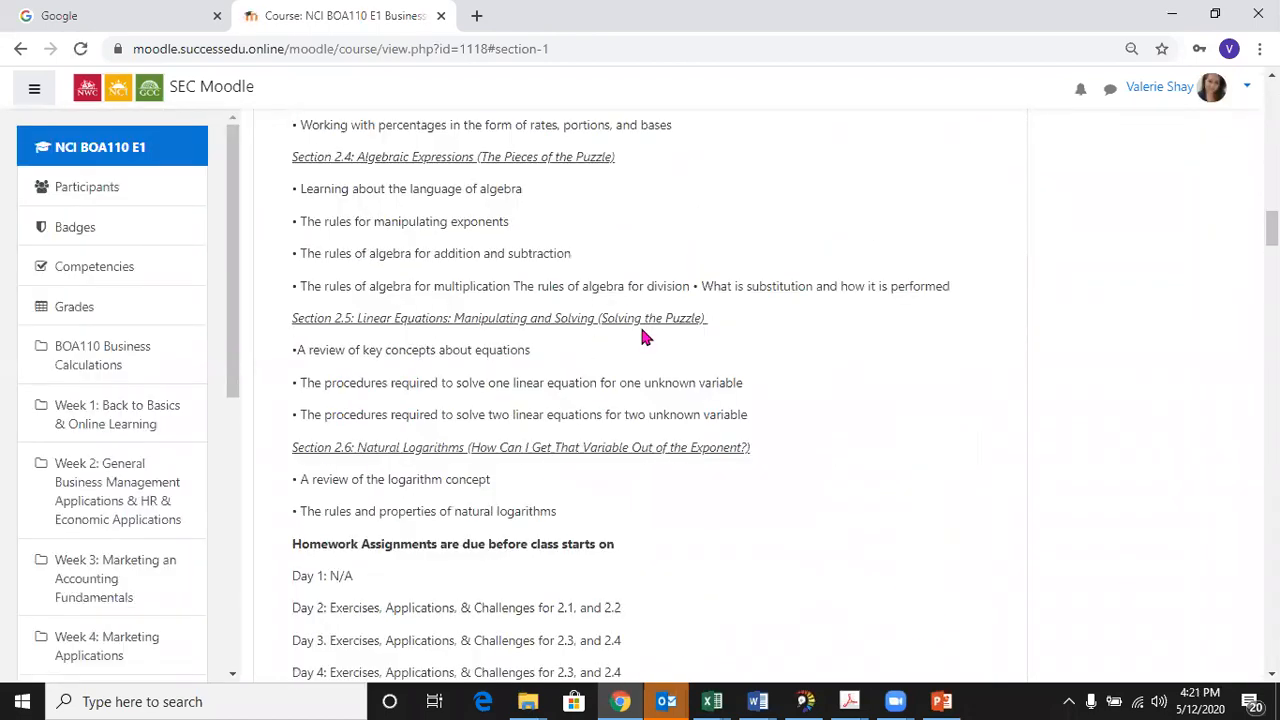
pyautogui.scroll(-4, 643, 337)
pyautogui.scroll(2, 643, 337)
pyautogui.scroll(3, 643, 337)
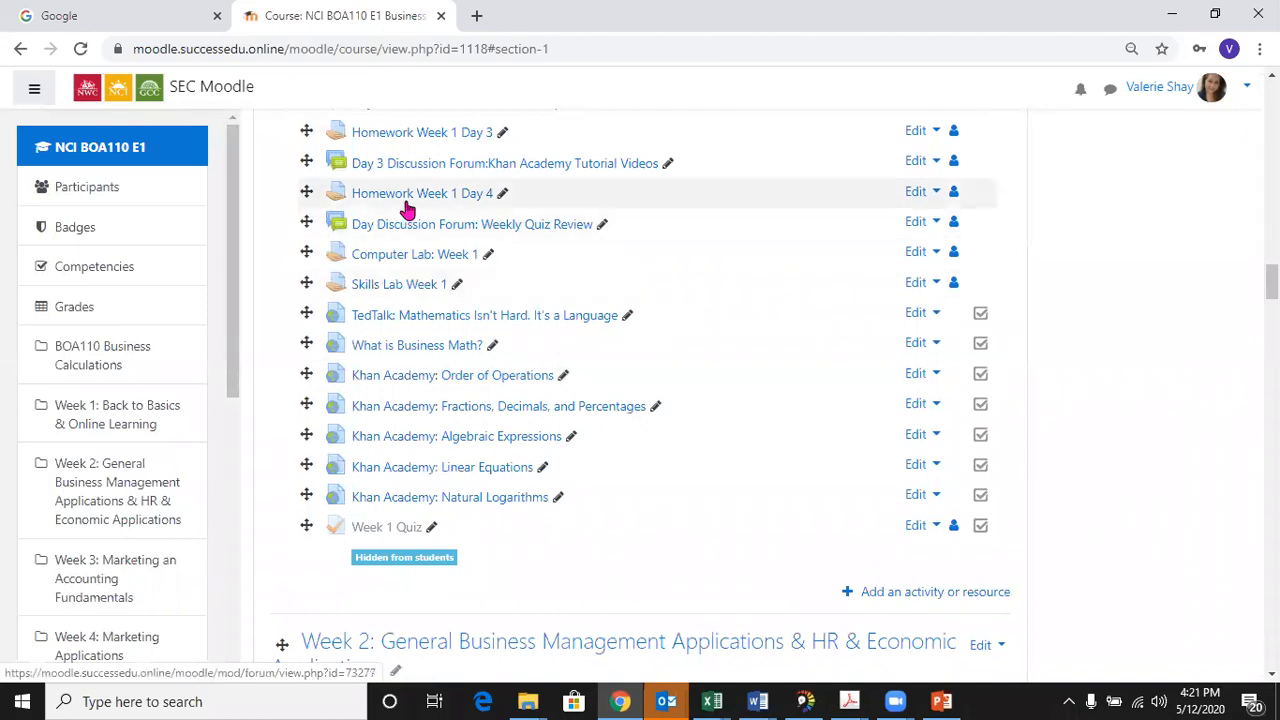
pyautogui.click(921, 192)
pyautogui.click(893, 221)
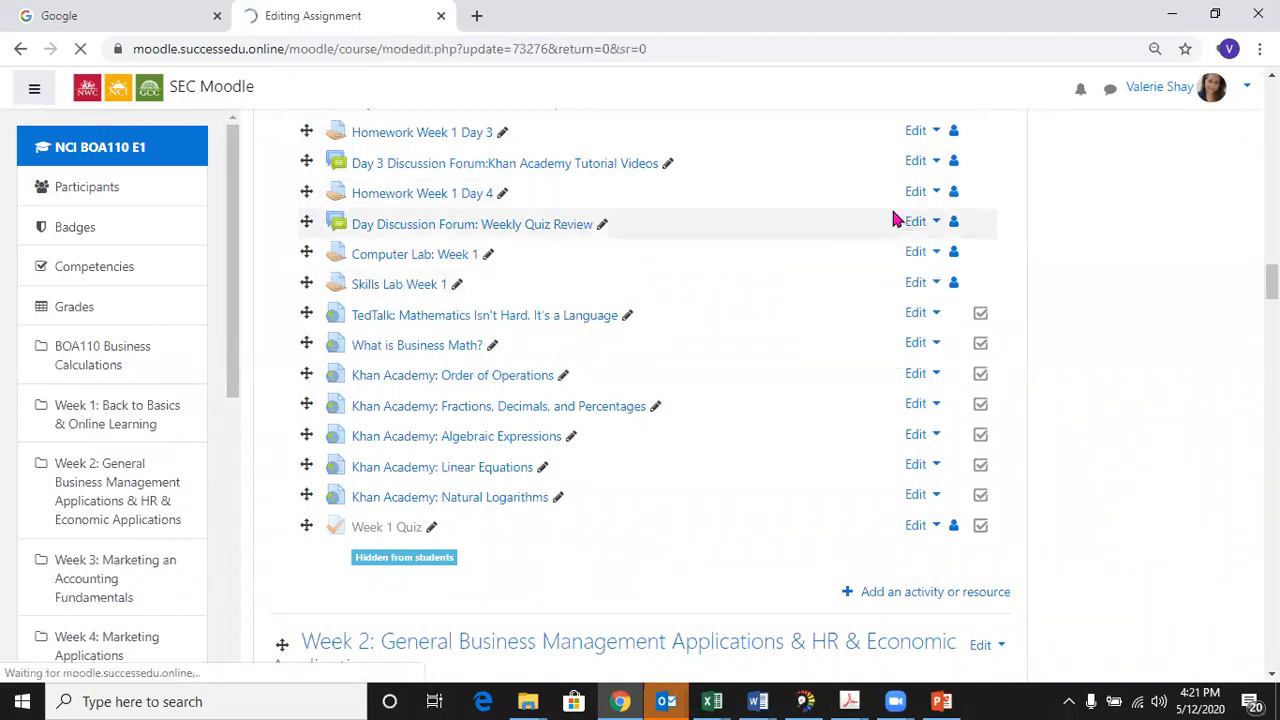
# Examine the assignment's name and description in the General settings
pyautogui.scroll(-3, 902, 352)
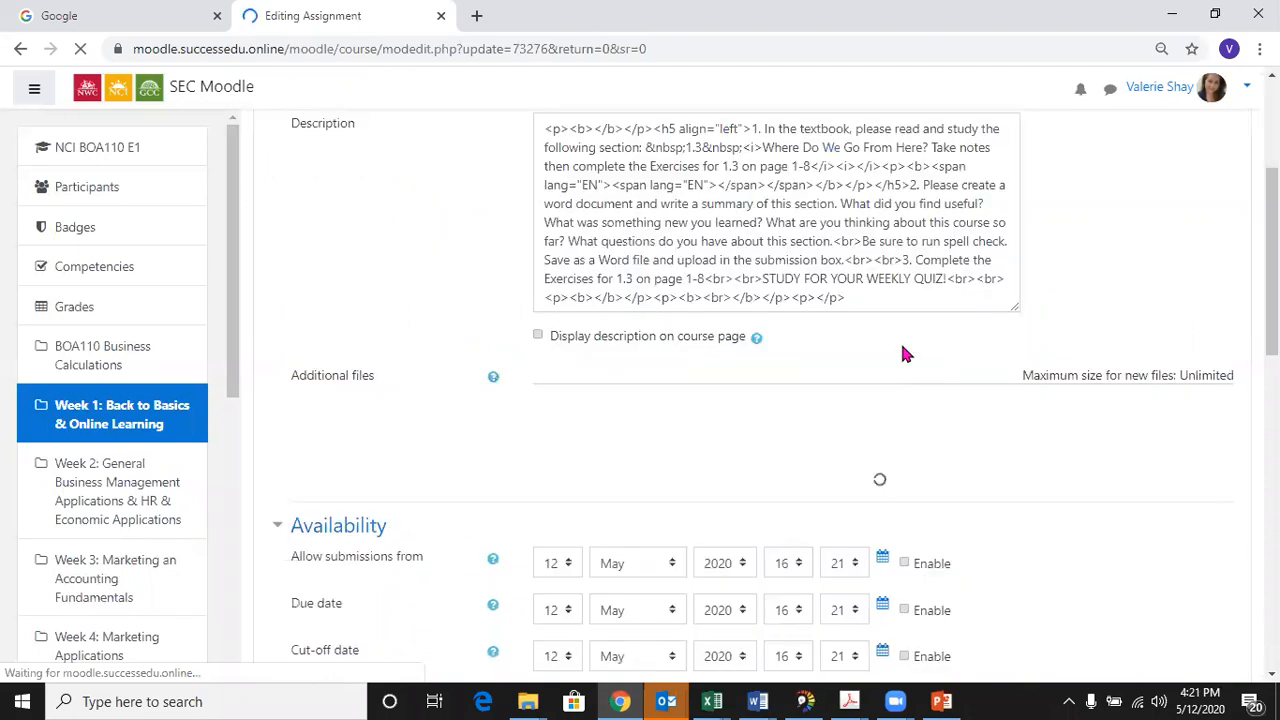
pyautogui.scroll(1, 818, 247)
pyautogui.scroll(1, 818, 247)
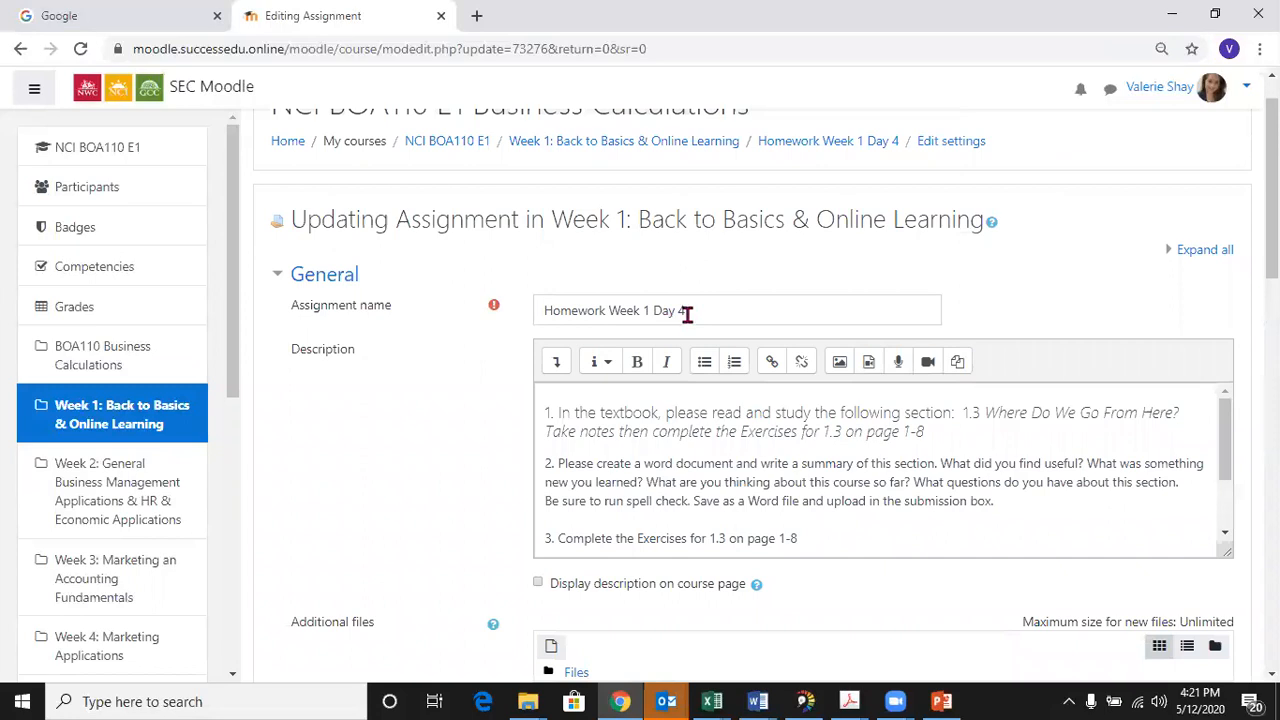
pyautogui.moveTo(686, 313); pyautogui.dragTo(608, 308)
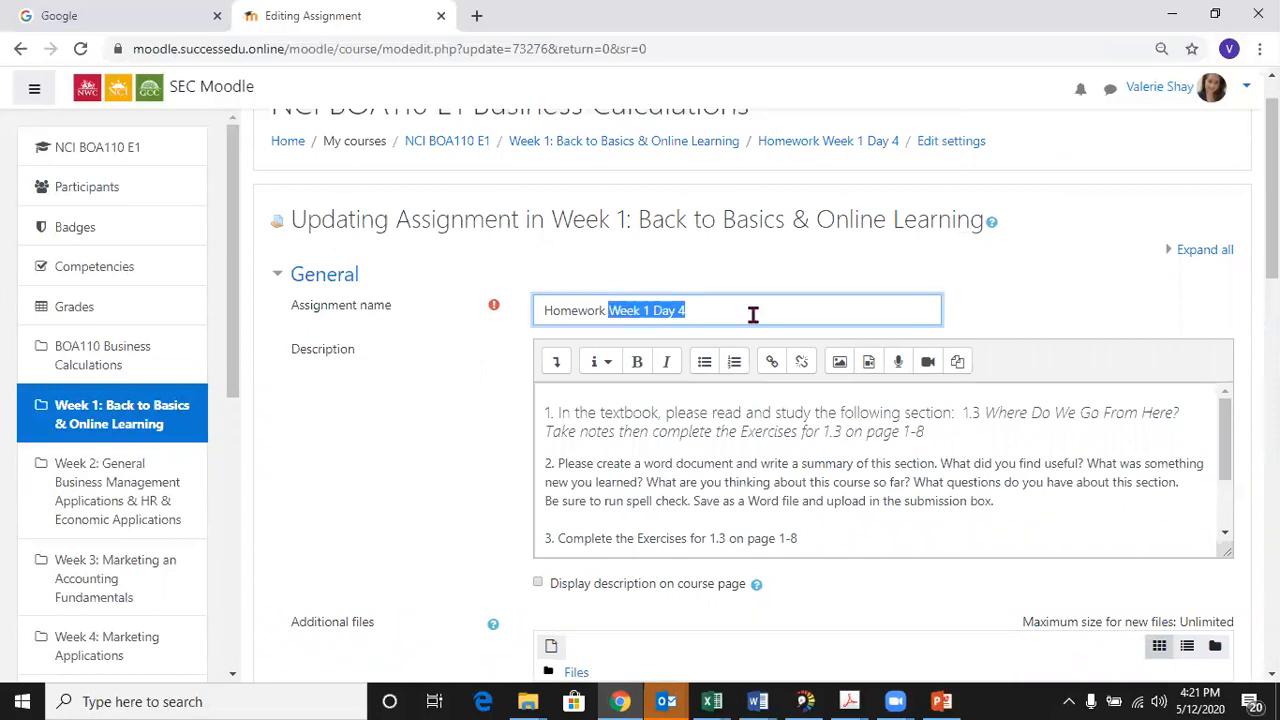
pyautogui.scroll(-1, 737, 374)
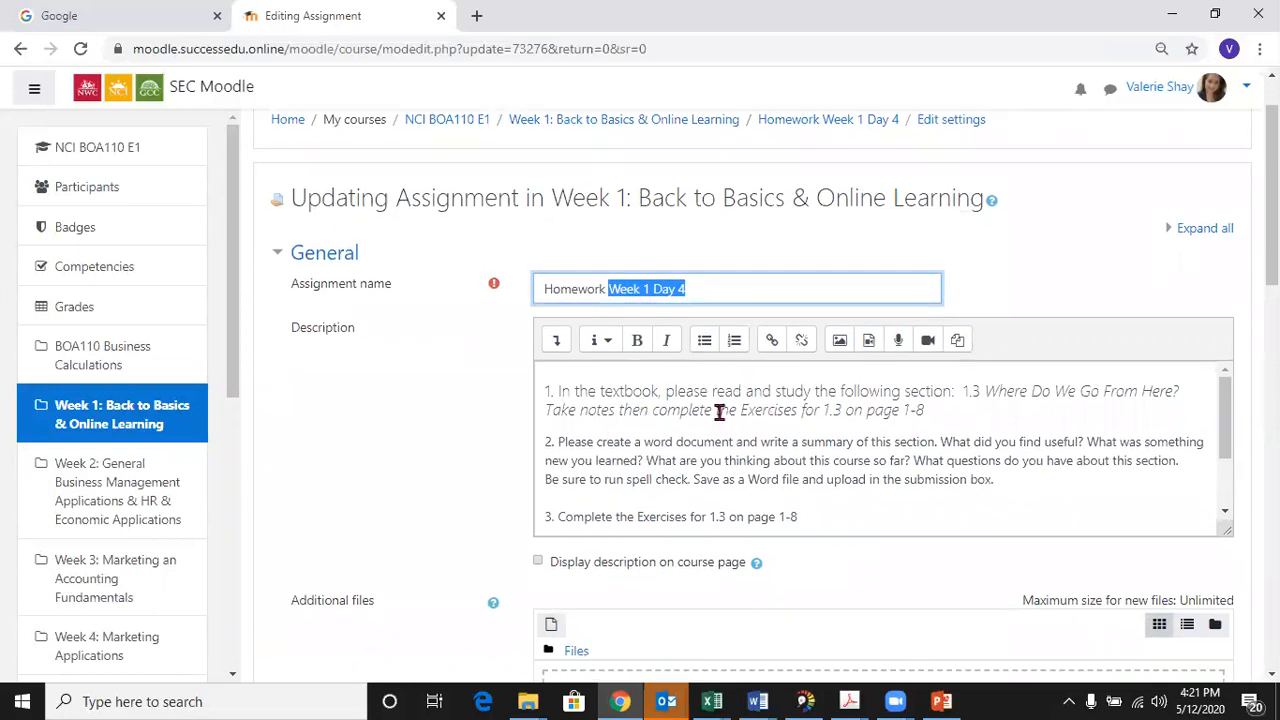
pyautogui.scroll(-2, 718, 412)
pyautogui.scroll(-2, 811, 300)
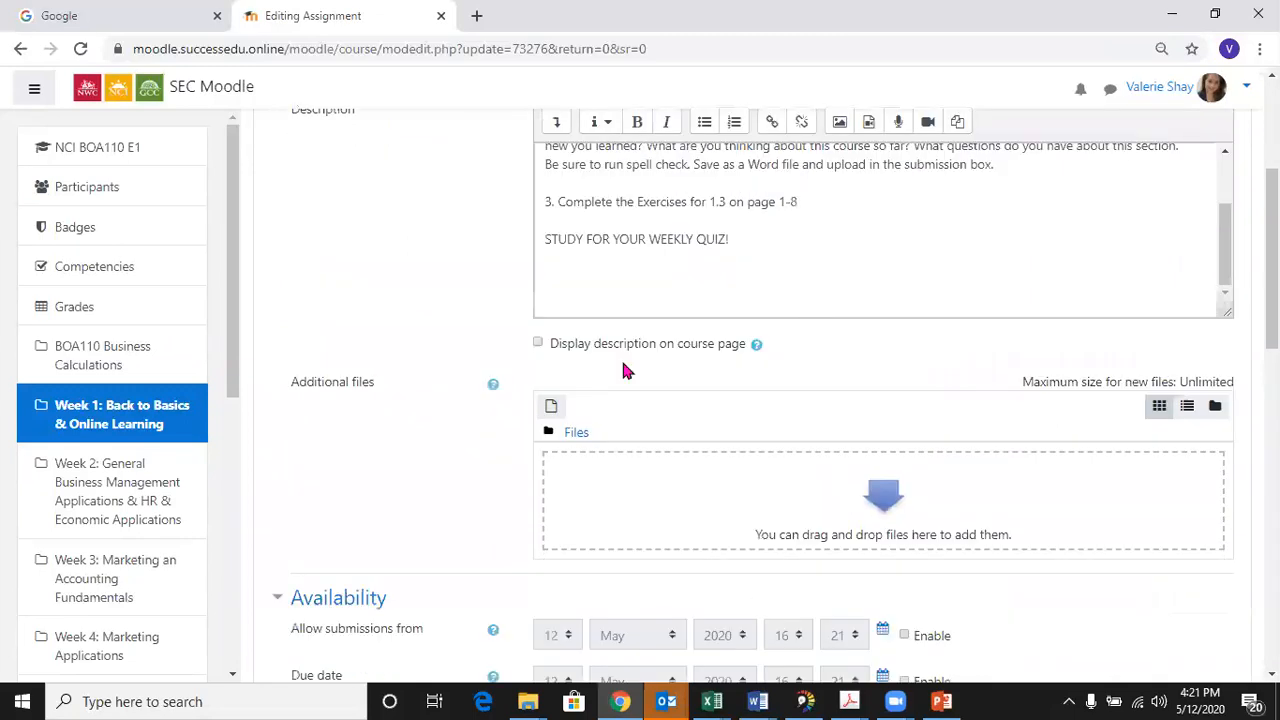
# Check the upload options for the assignment's additional files and review its availability dates
pyautogui.click(551, 410)
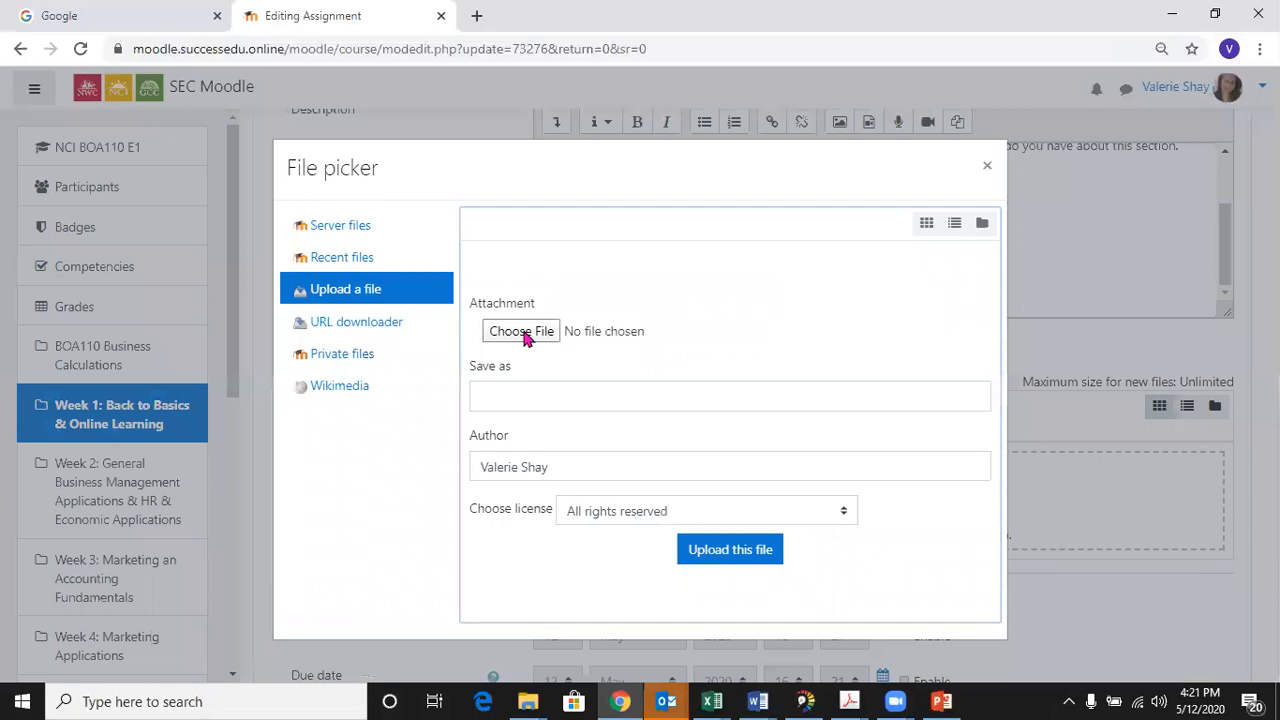
pyautogui.click(988, 167)
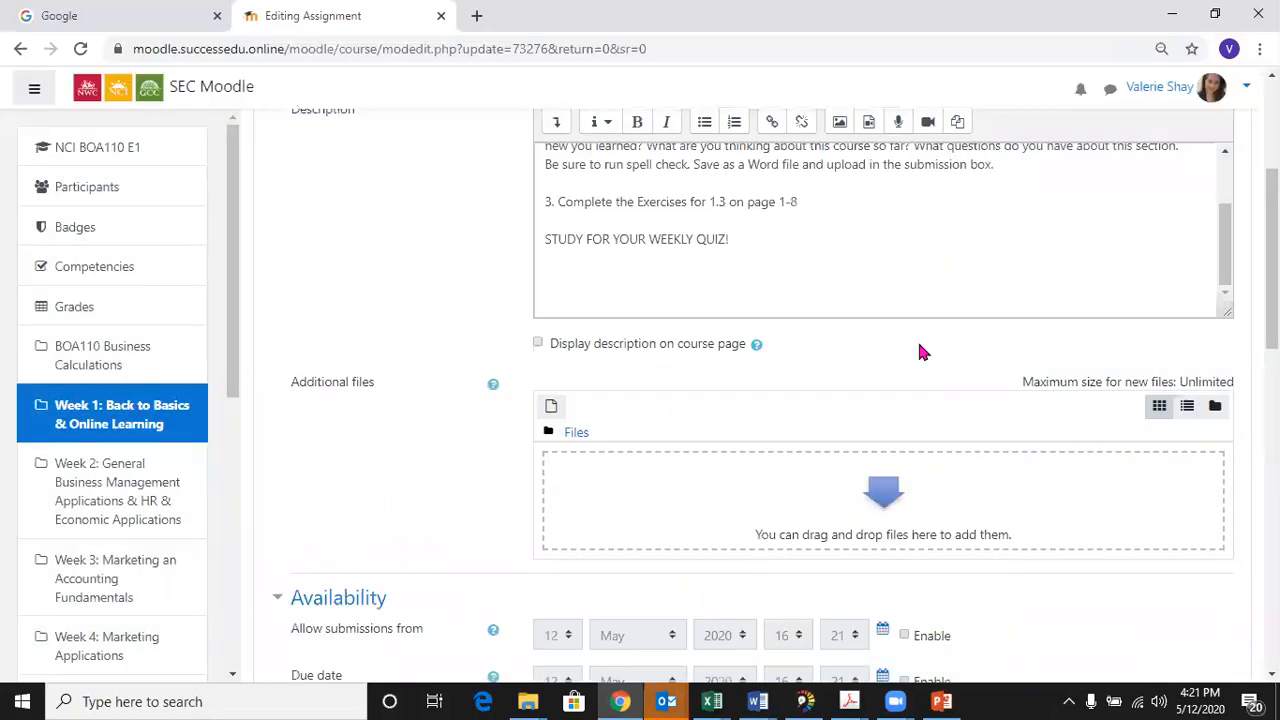
pyautogui.scroll(-4, 919, 346)
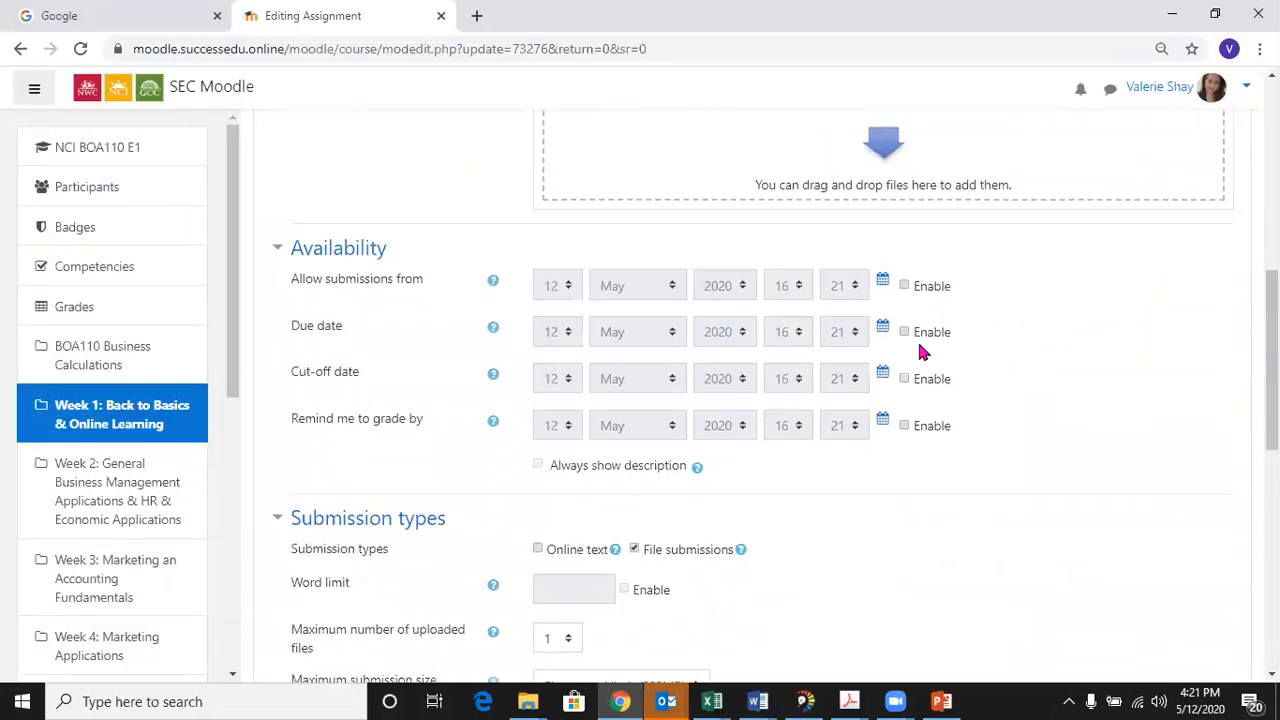
pyautogui.scroll(-1, 922, 351)
pyautogui.scroll(-2, 922, 352)
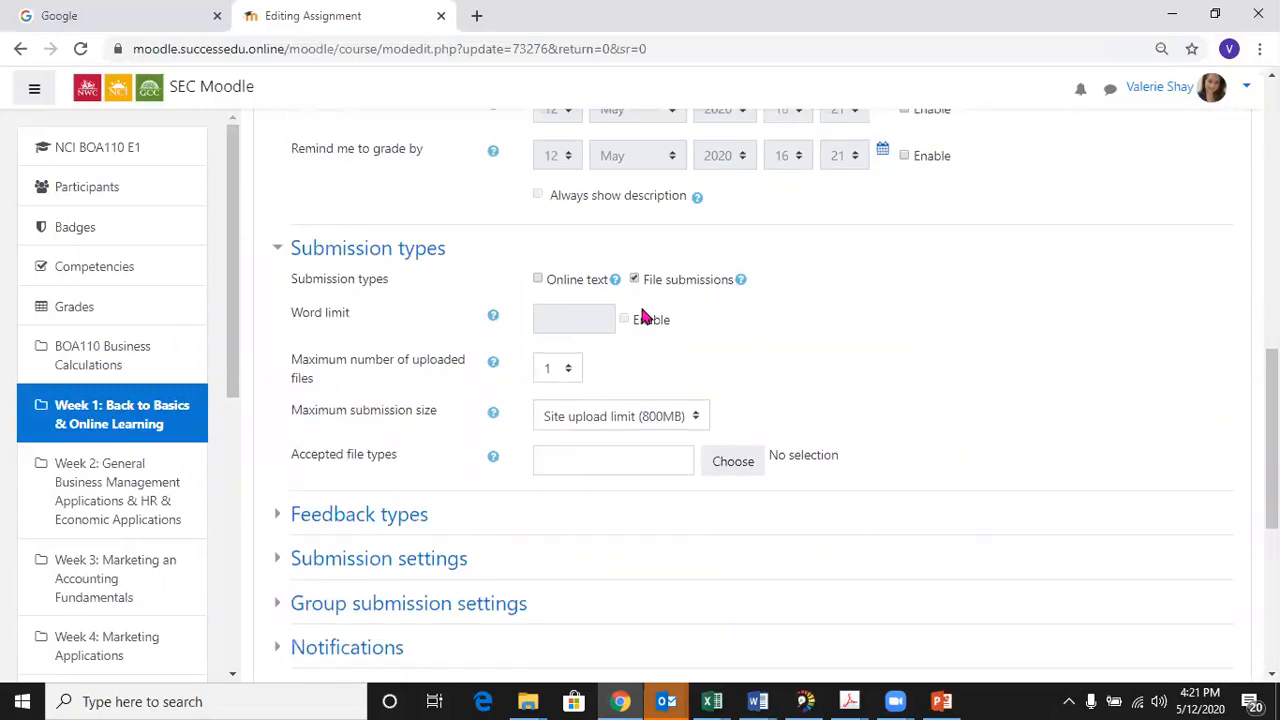
# Accept online text instead of file submissions for the assignment and enable a word limit of 500
pyautogui.click(538, 280)
pyautogui.click(538, 280)
pyautogui.click(538, 280)
pyautogui.click(634, 280)
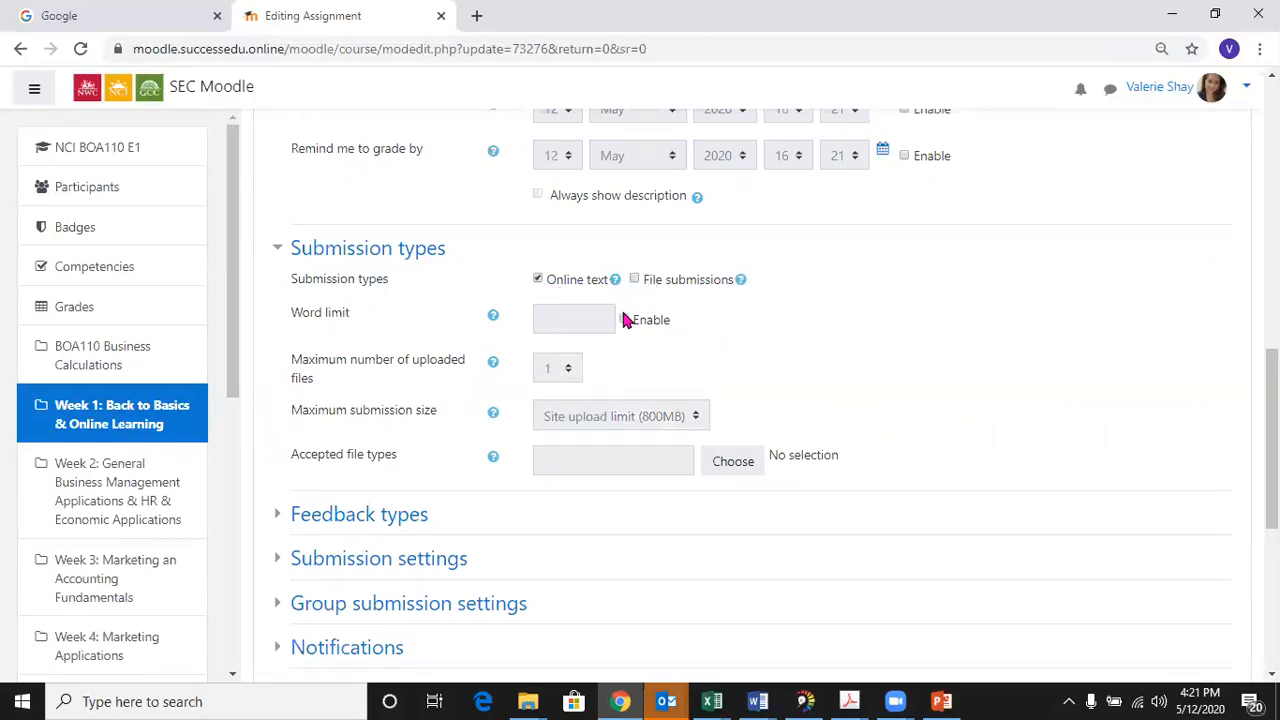
pyautogui.click(624, 319)
pyautogui.click(560, 320)
pyautogui.write('500')
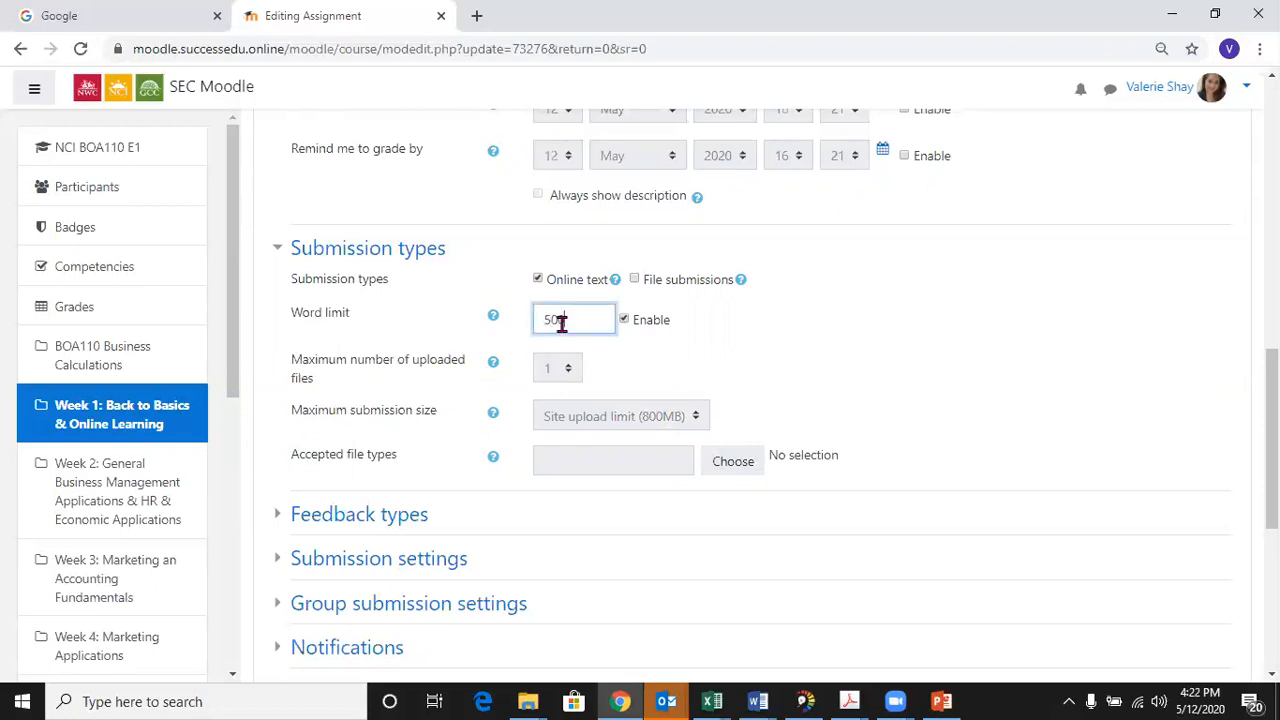
pyautogui.click(637, 352)
pyautogui.scroll(-1, 637, 352)
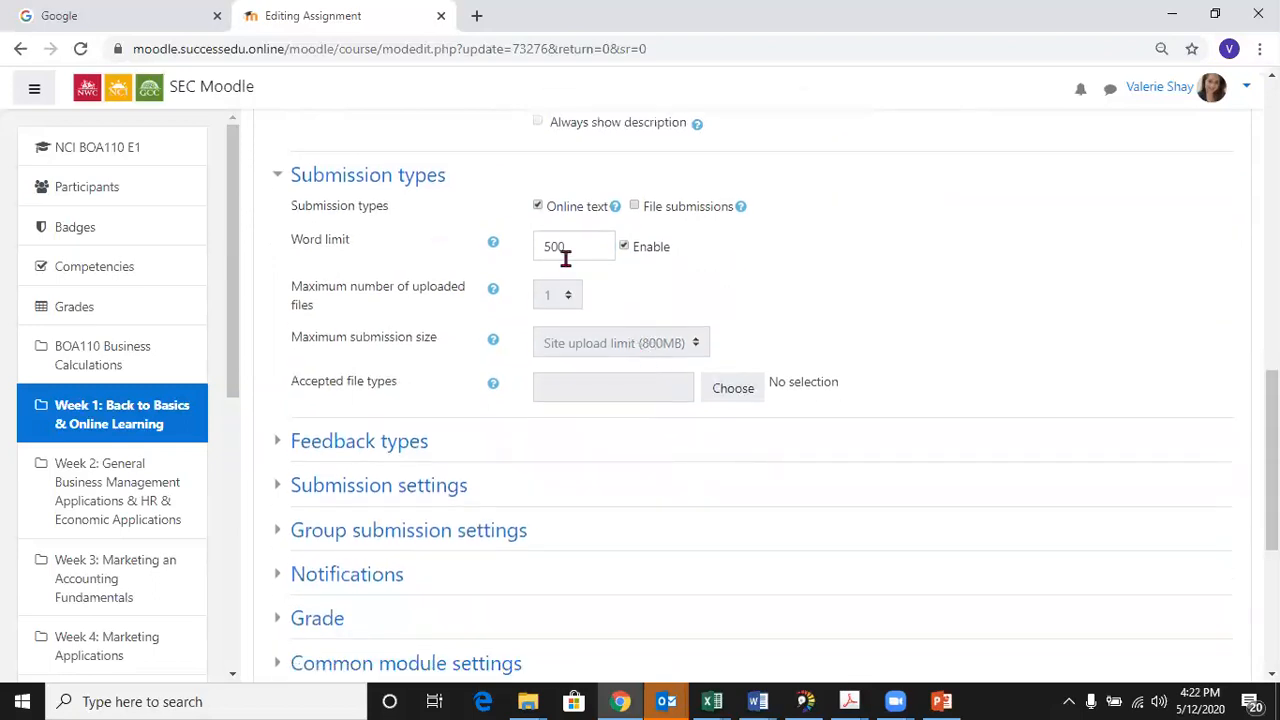
# Turn off online text and enable file submissions as the assignment's submission type
pyautogui.click(538, 206)
pyautogui.click(634, 206)
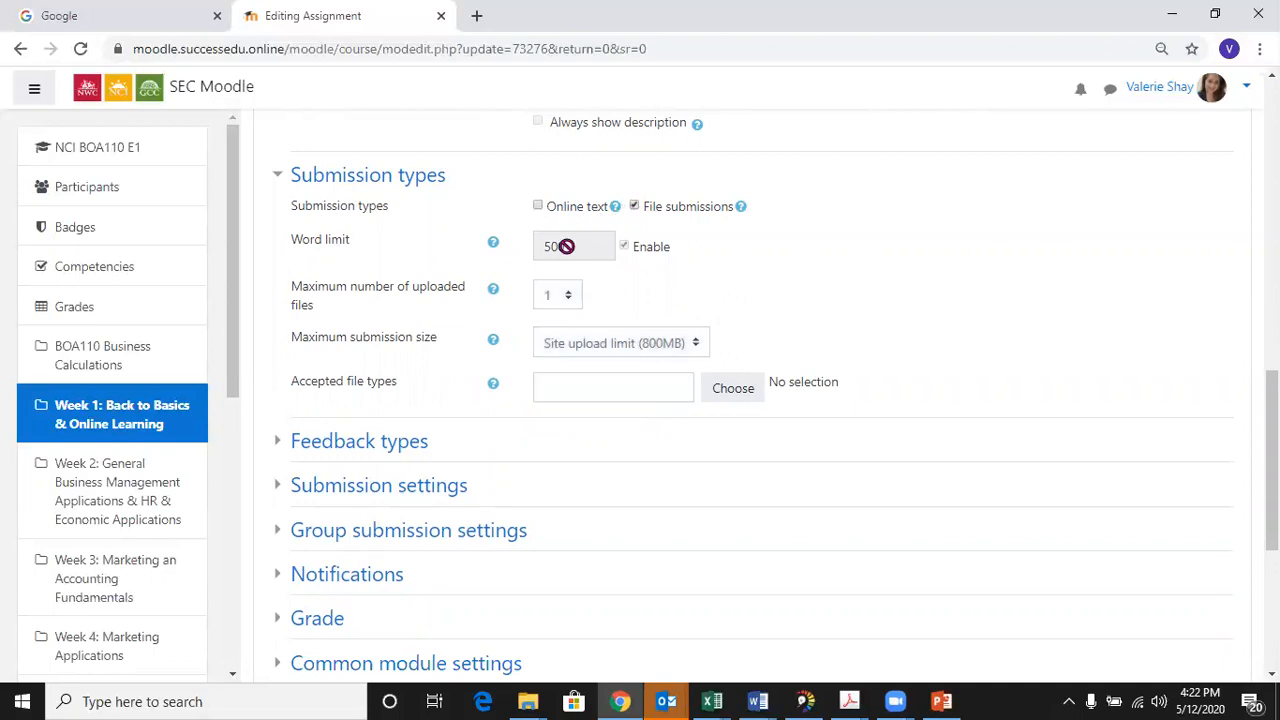
# Set the maximum number of uploaded files to 1 and the maximum submission size to 800MB
pyautogui.click(567, 296)
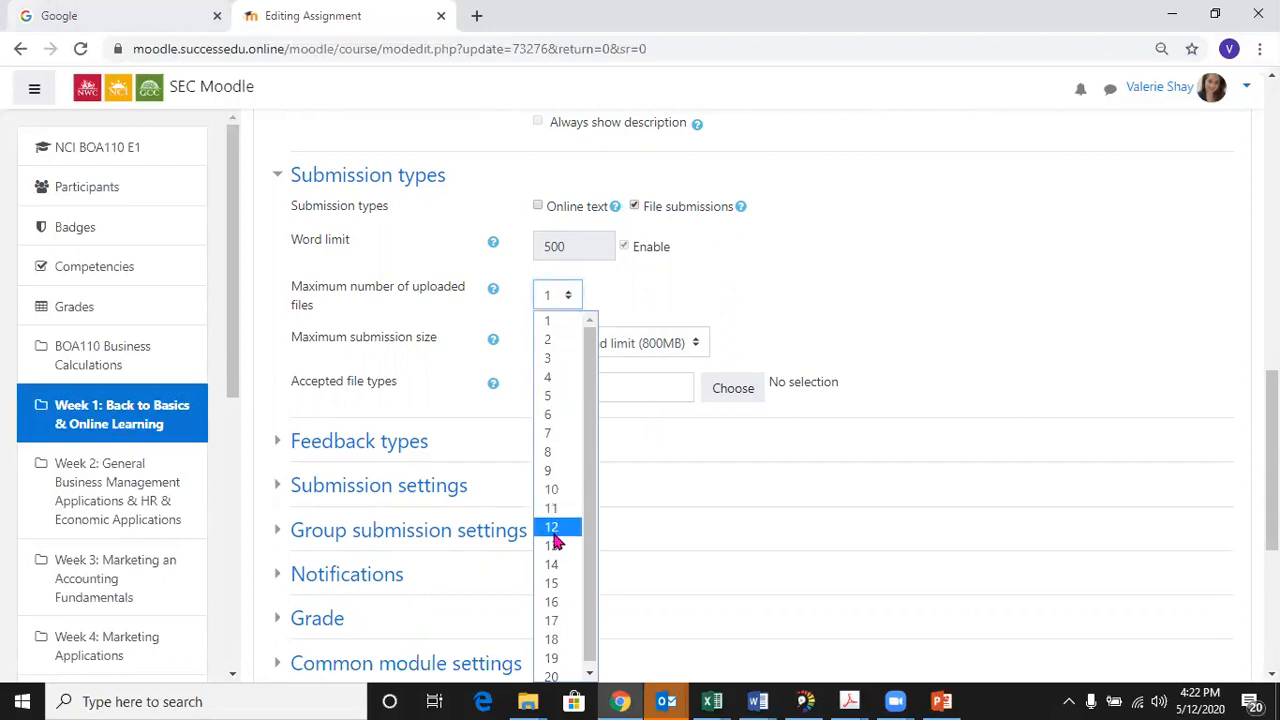
pyautogui.click(572, 321)
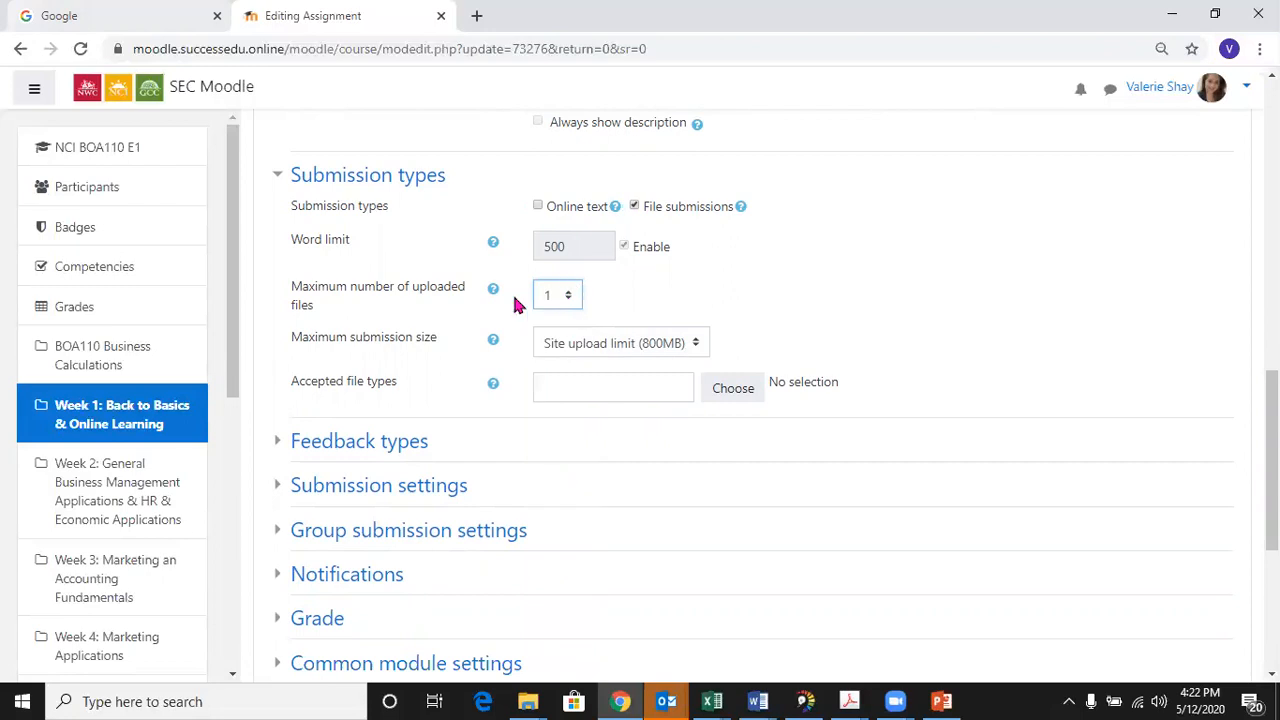
pyautogui.scroll(-1, 765, 335)
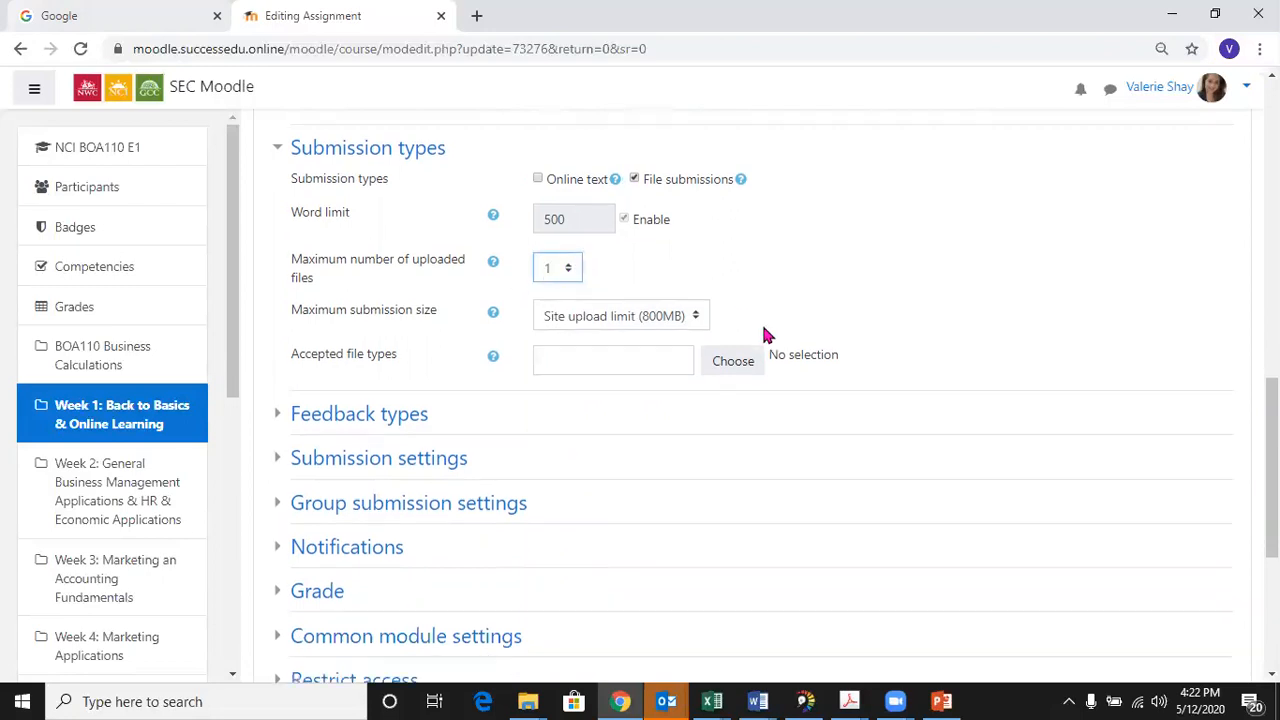
pyautogui.click(678, 320)
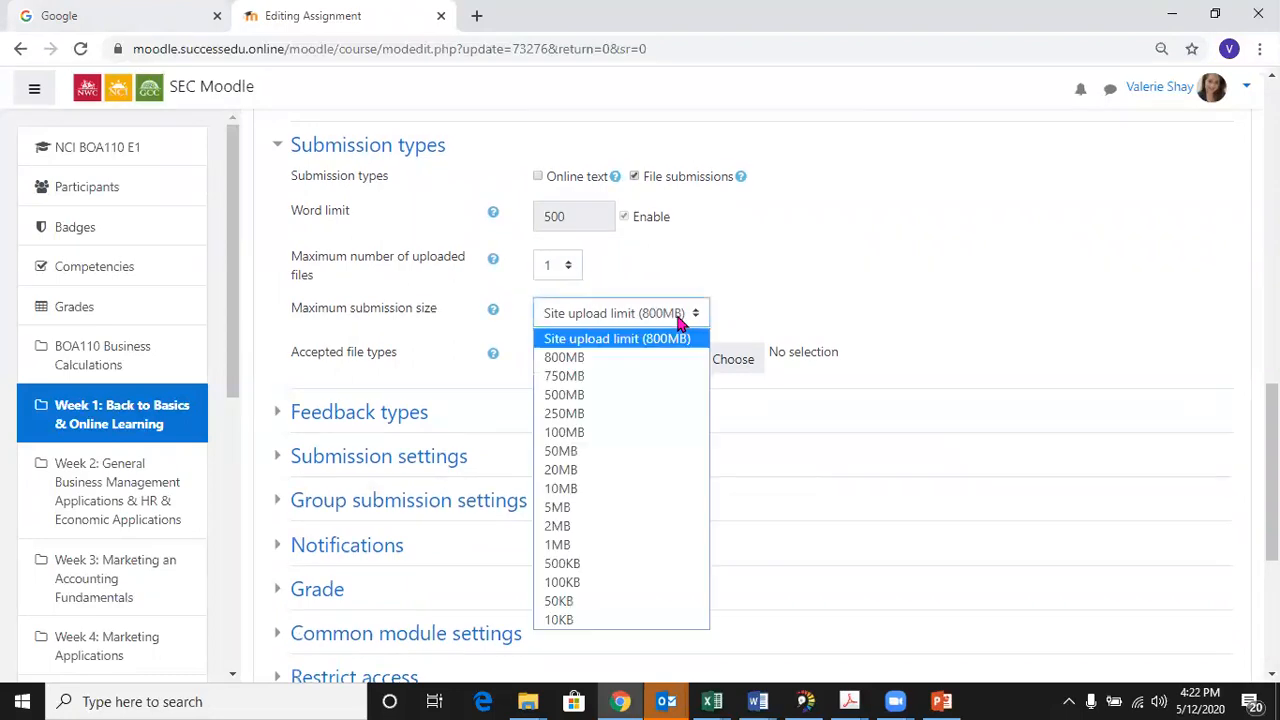
pyautogui.click(572, 358)
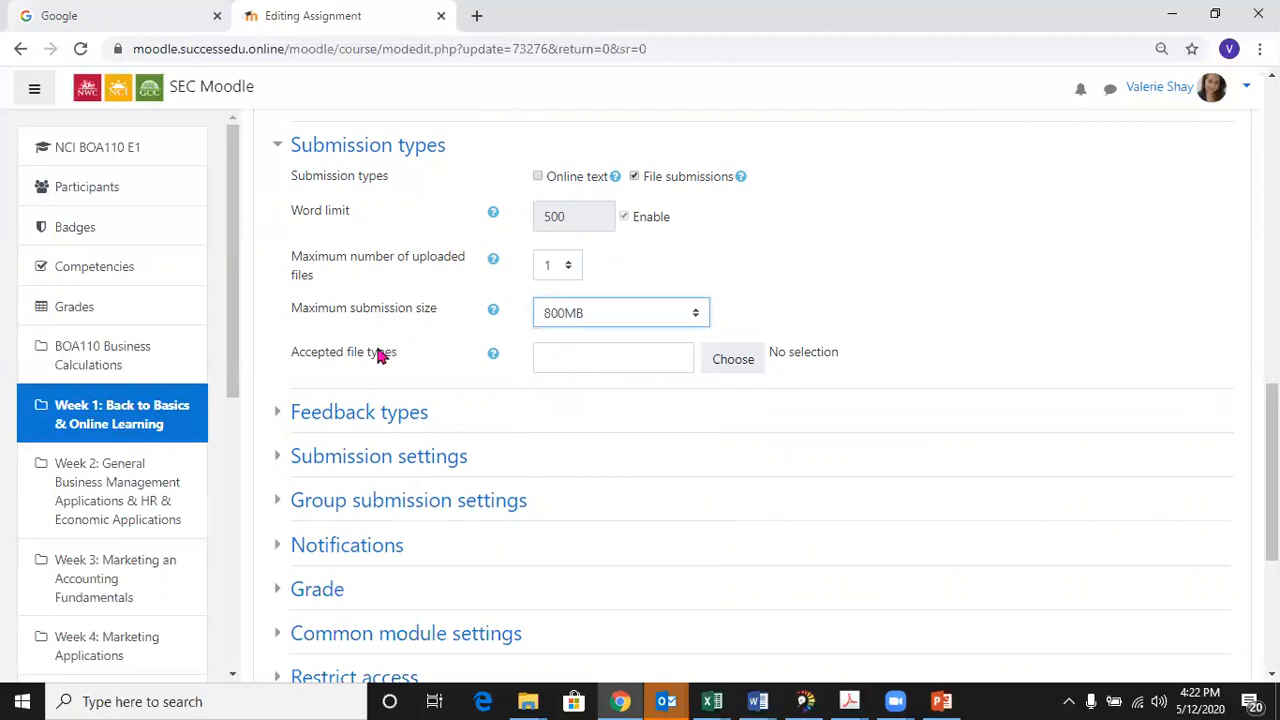
# Choose Document files and Word 2007 document .docx as the accepted file types and save the selection
pyautogui.click(731, 362)
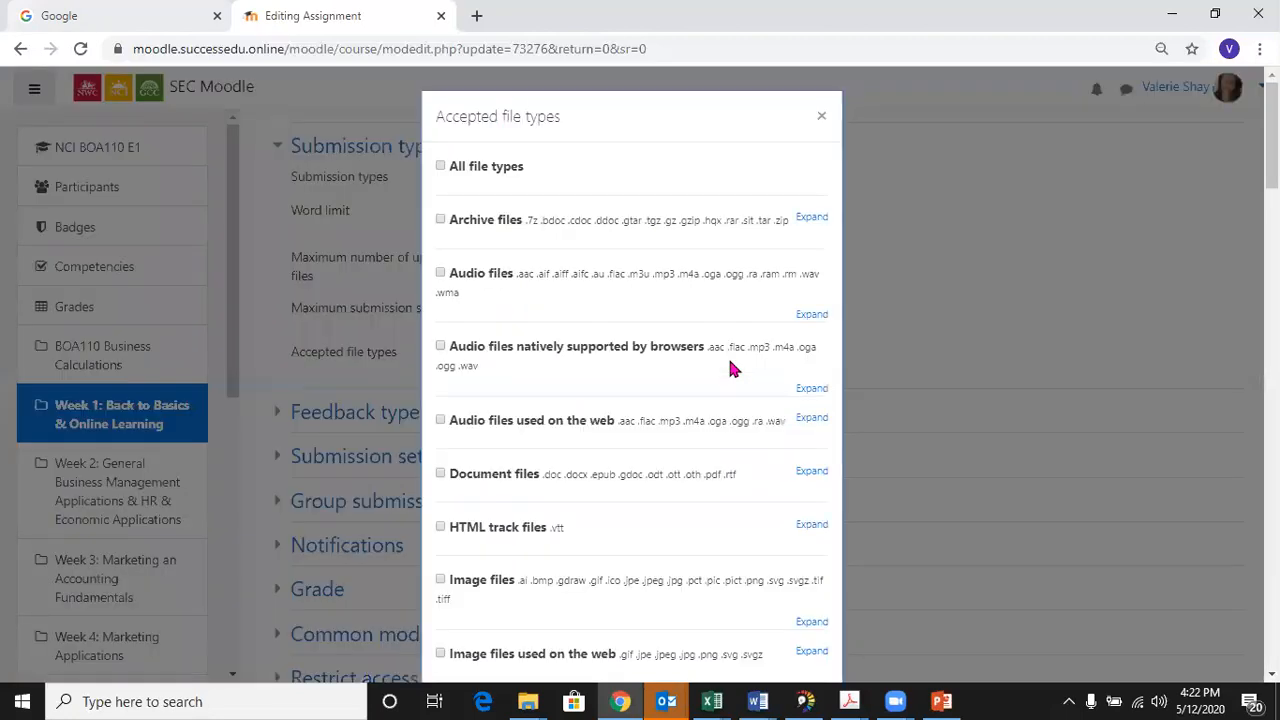
pyautogui.scroll(-2, 600, 350)
pyautogui.click(440, 331)
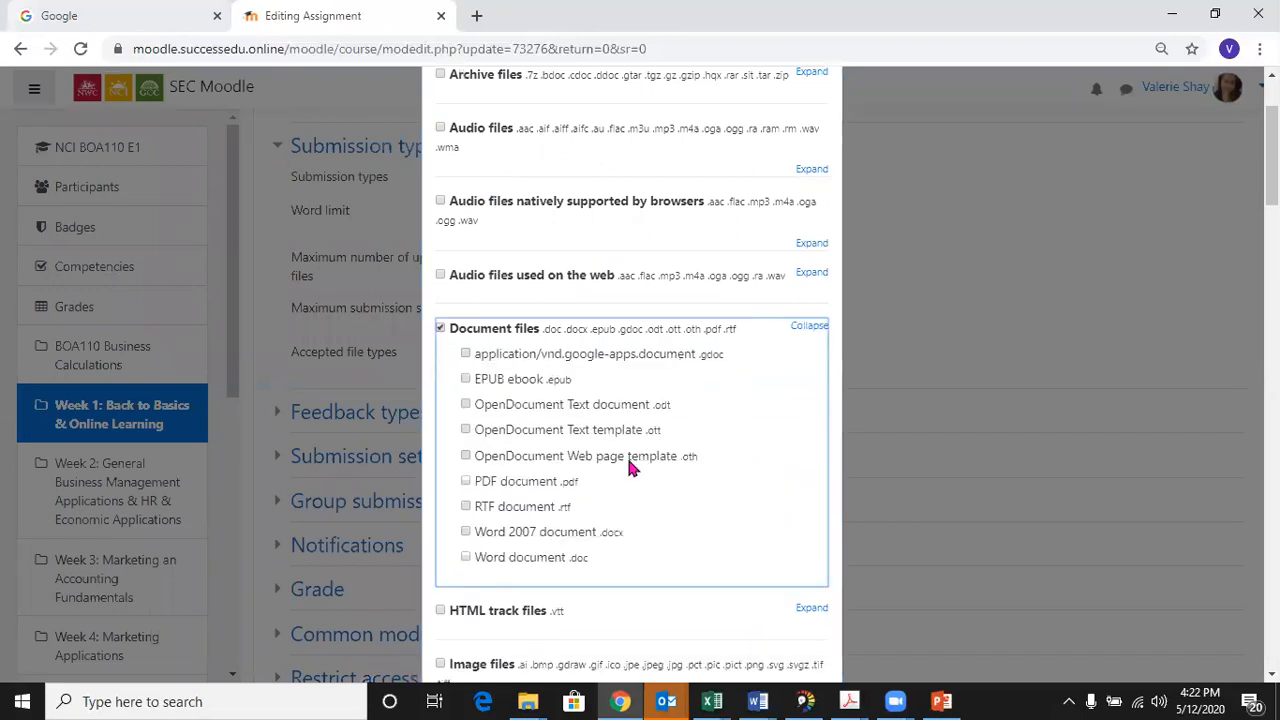
pyautogui.click(465, 533)
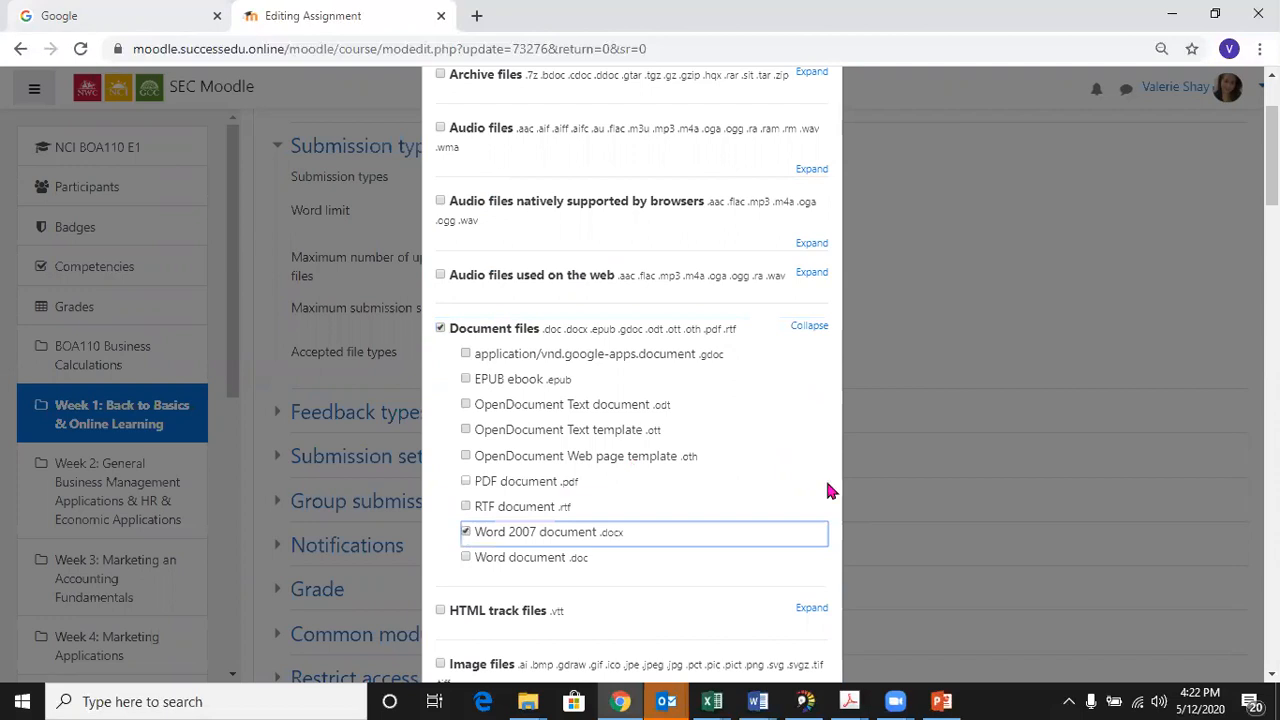
pyautogui.scroll(-10, 829, 490)
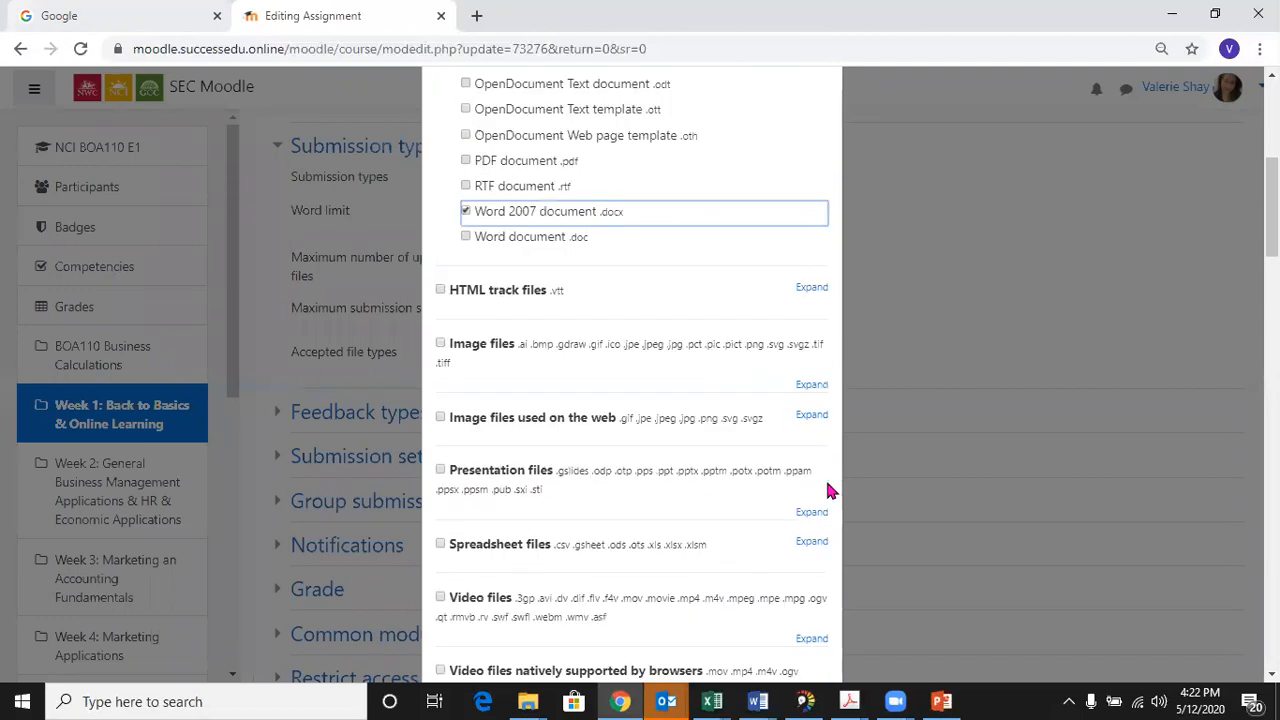
pyautogui.scroll(-10, 829, 490)
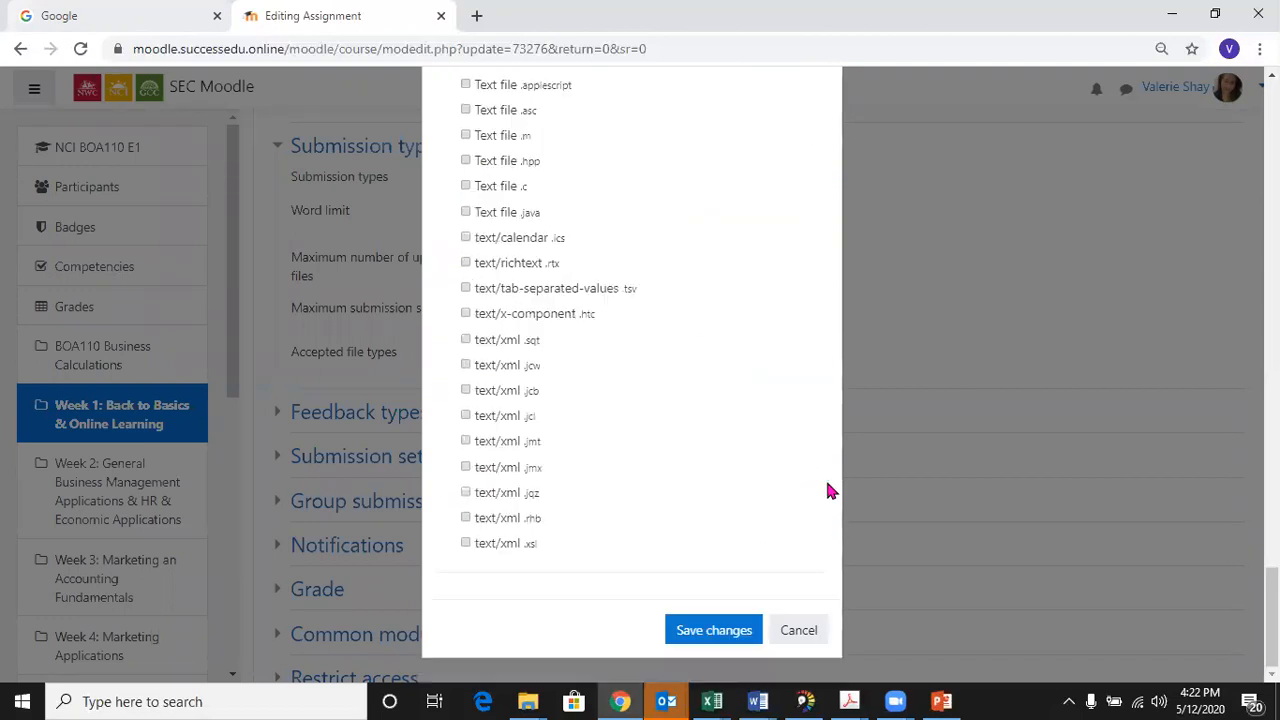
pyautogui.click(733, 622)
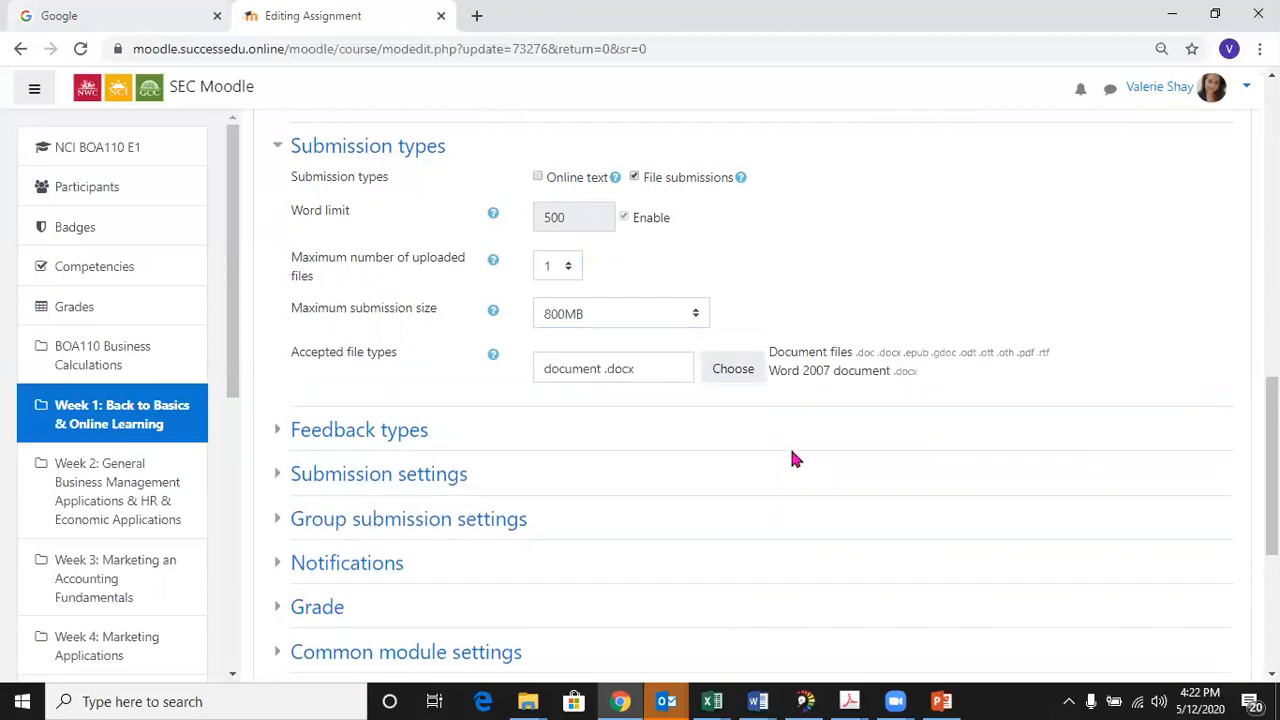
# Set Comment inline to Yes in the assignment's feedback types
pyautogui.scroll(-2, 795, 459)
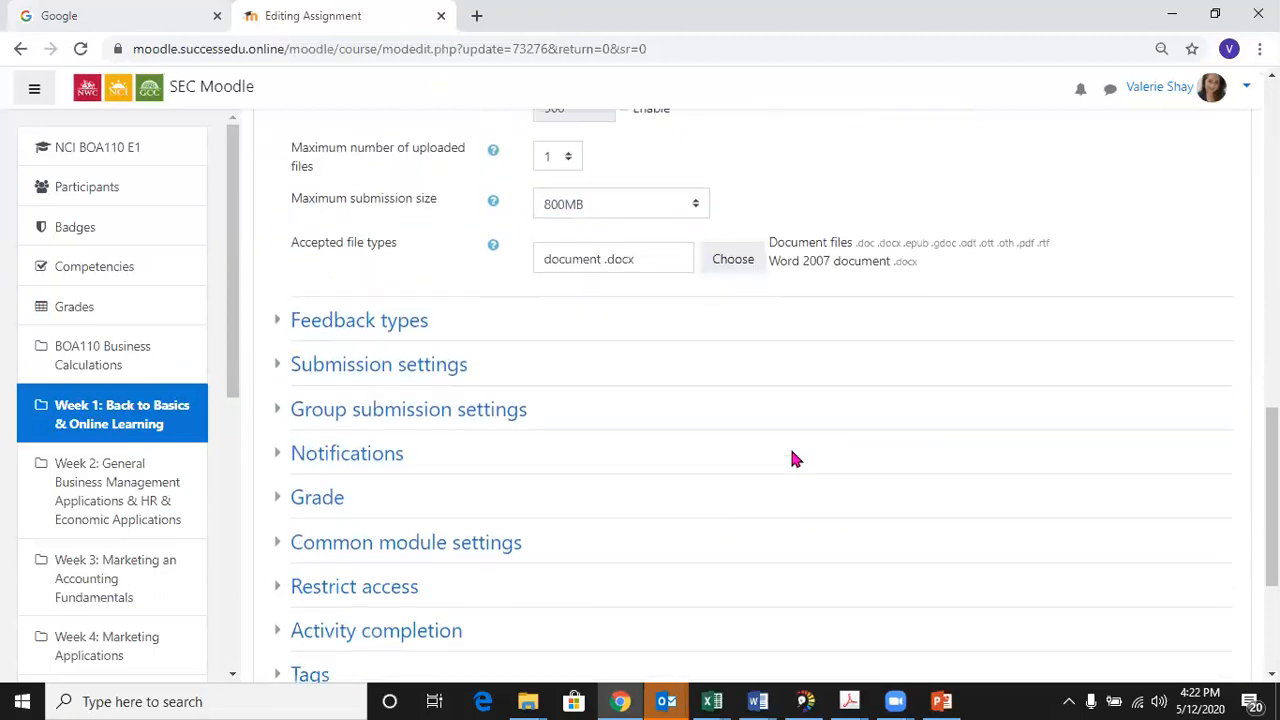
pyautogui.scroll(-1, 795, 459)
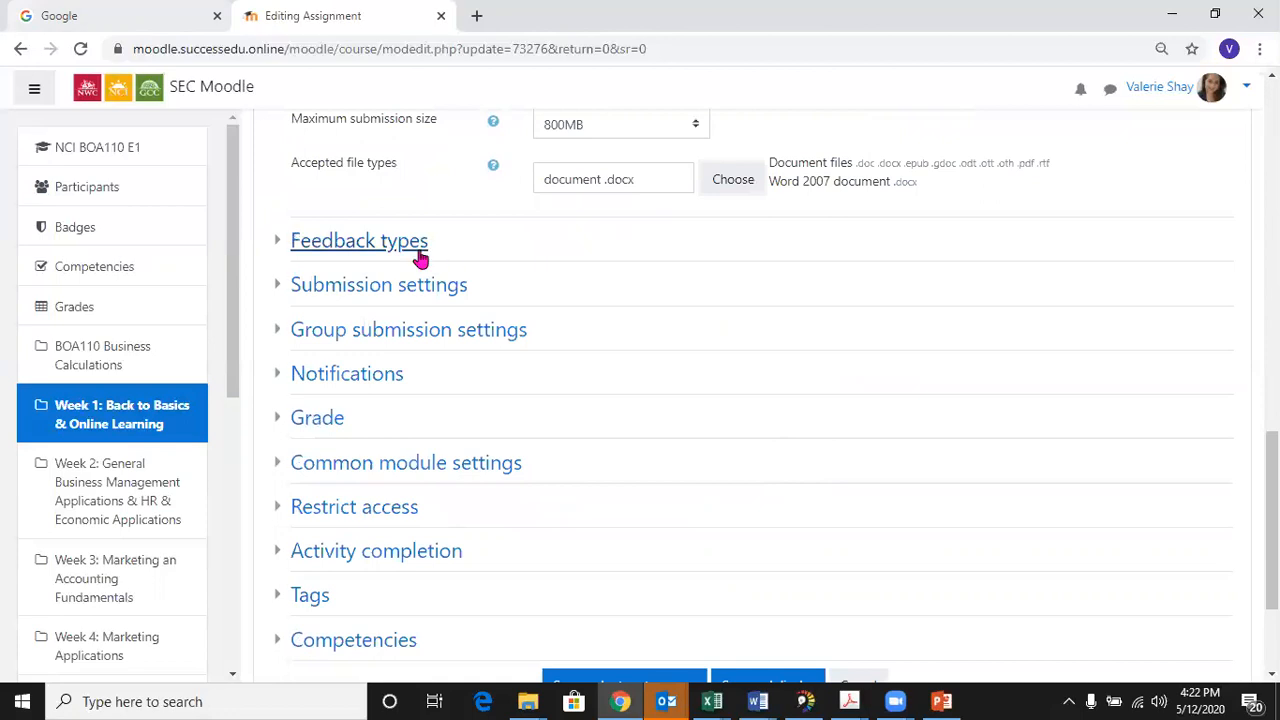
pyautogui.click(421, 255)
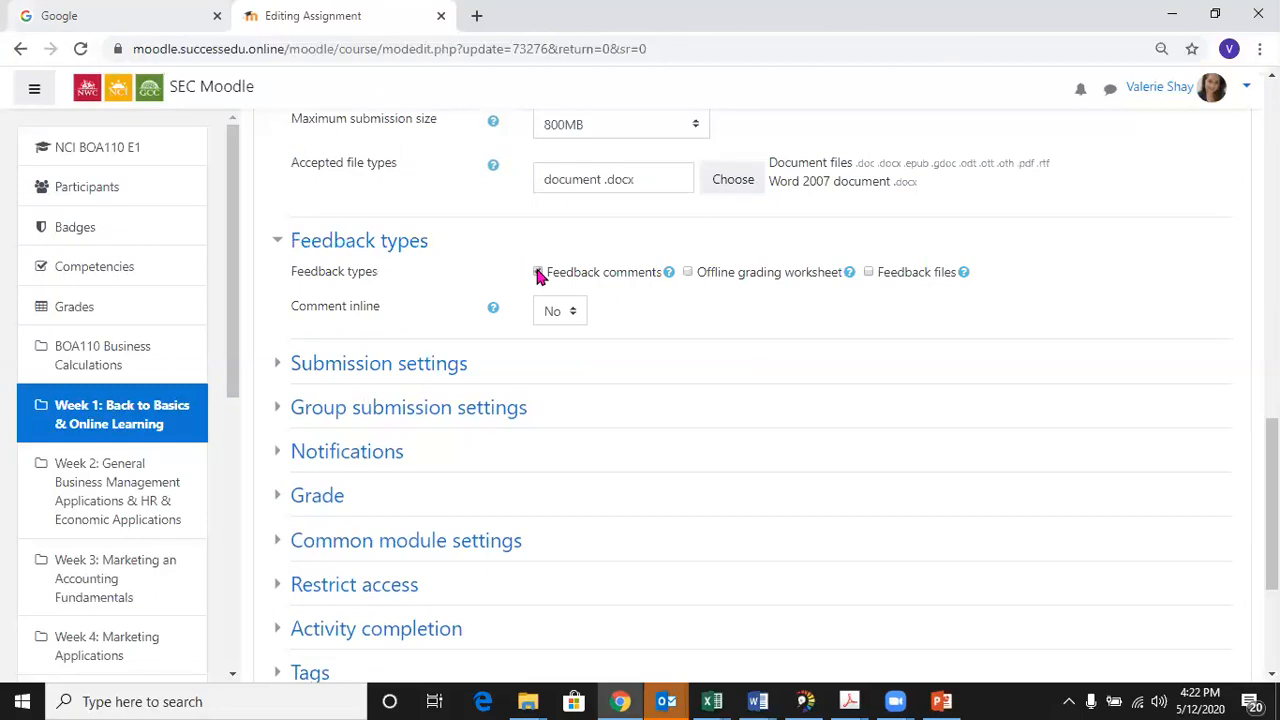
pyautogui.click(575, 314)
pyautogui.click(561, 357)
pyautogui.scroll(-1, 630, 375)
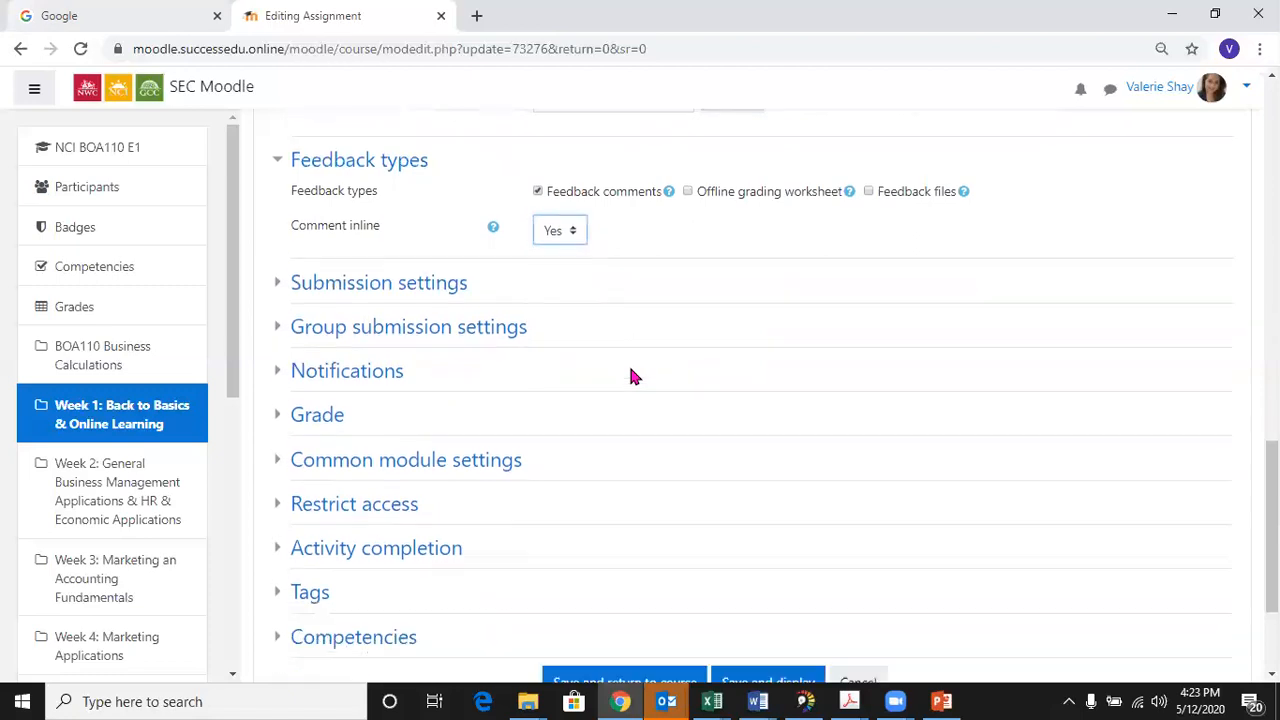
# Require students to click the submit button and to accept the submission statement in the submission settings
pyautogui.click(429, 295)
pyautogui.scroll(-2, 761, 358)
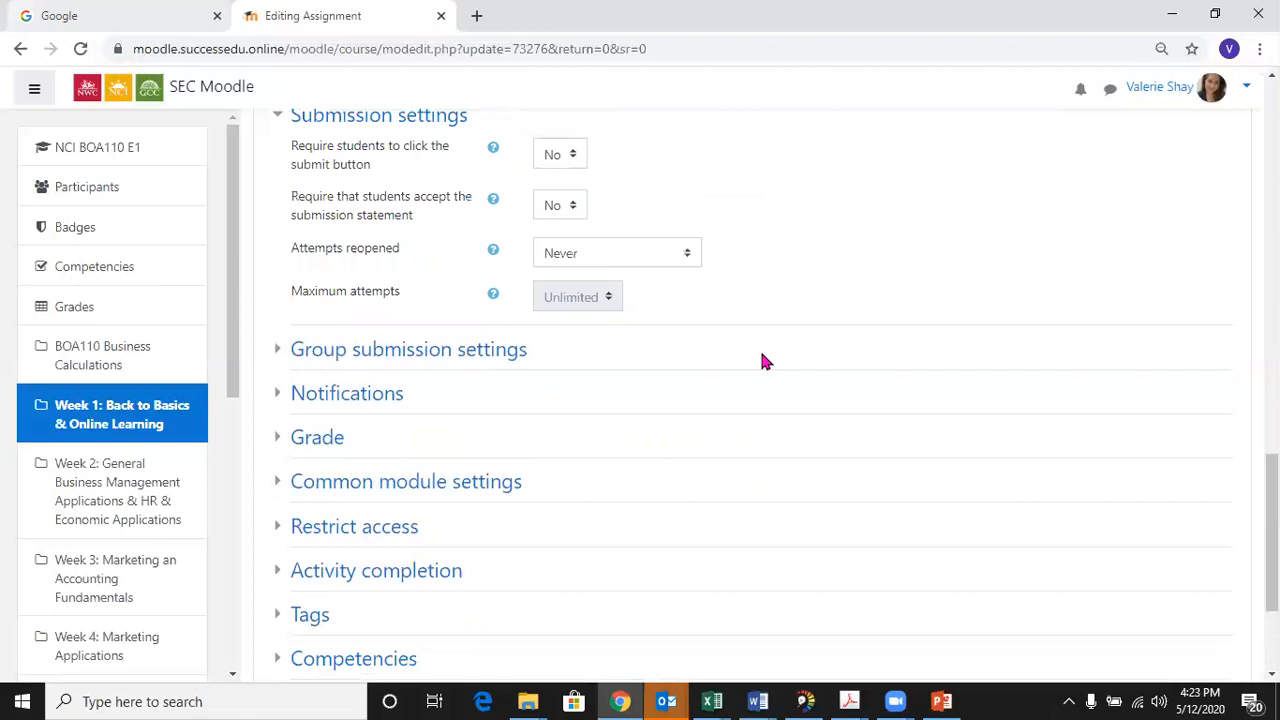
pyautogui.scroll(1, 745, 203)
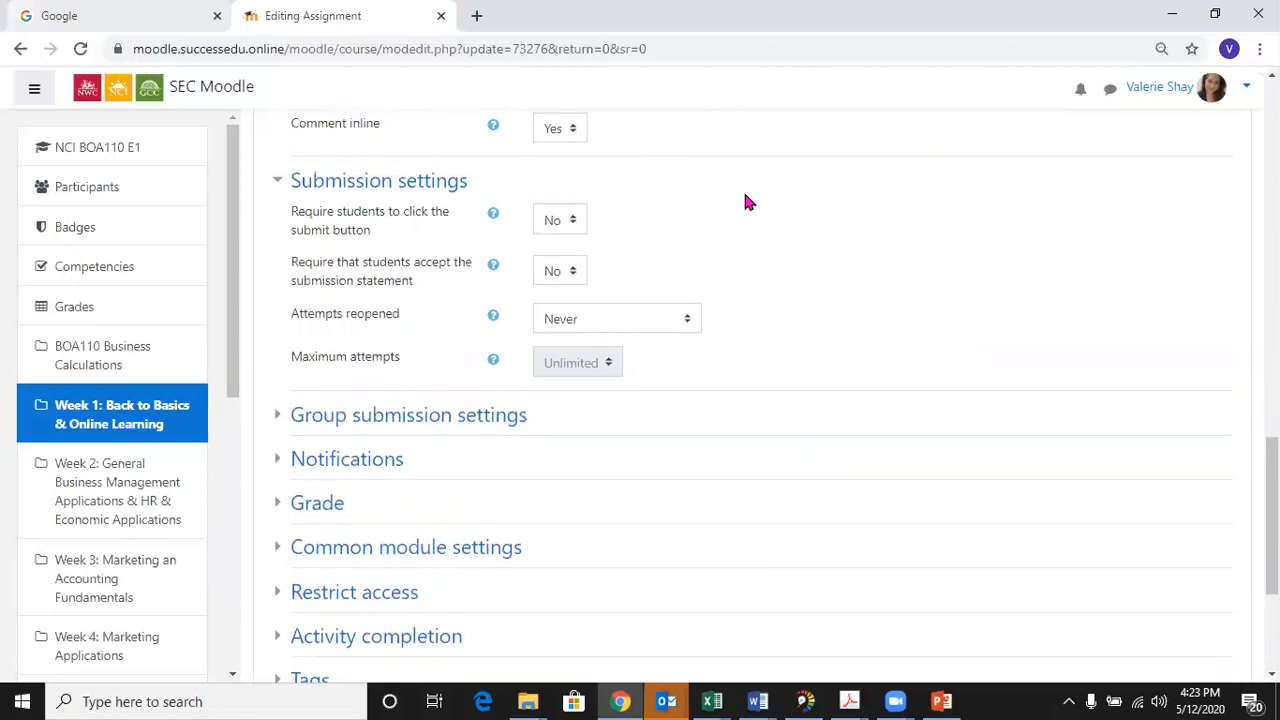
pyautogui.click(573, 227)
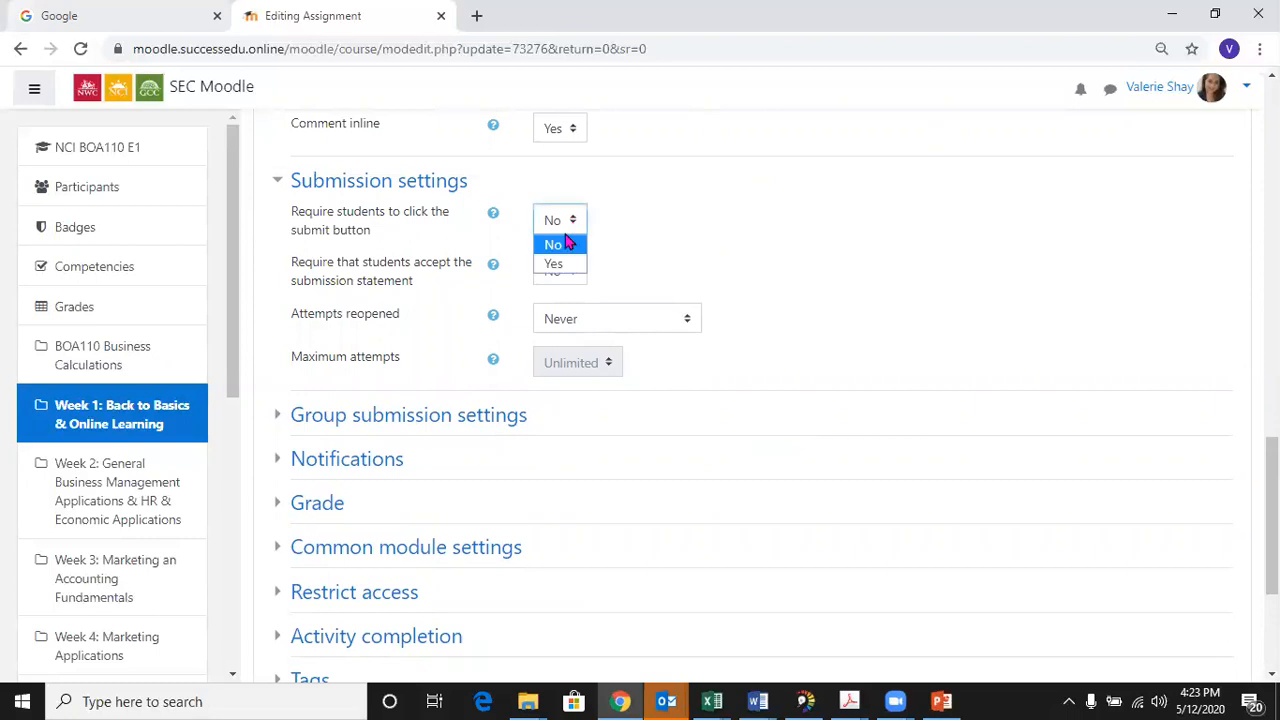
pyautogui.click(564, 264)
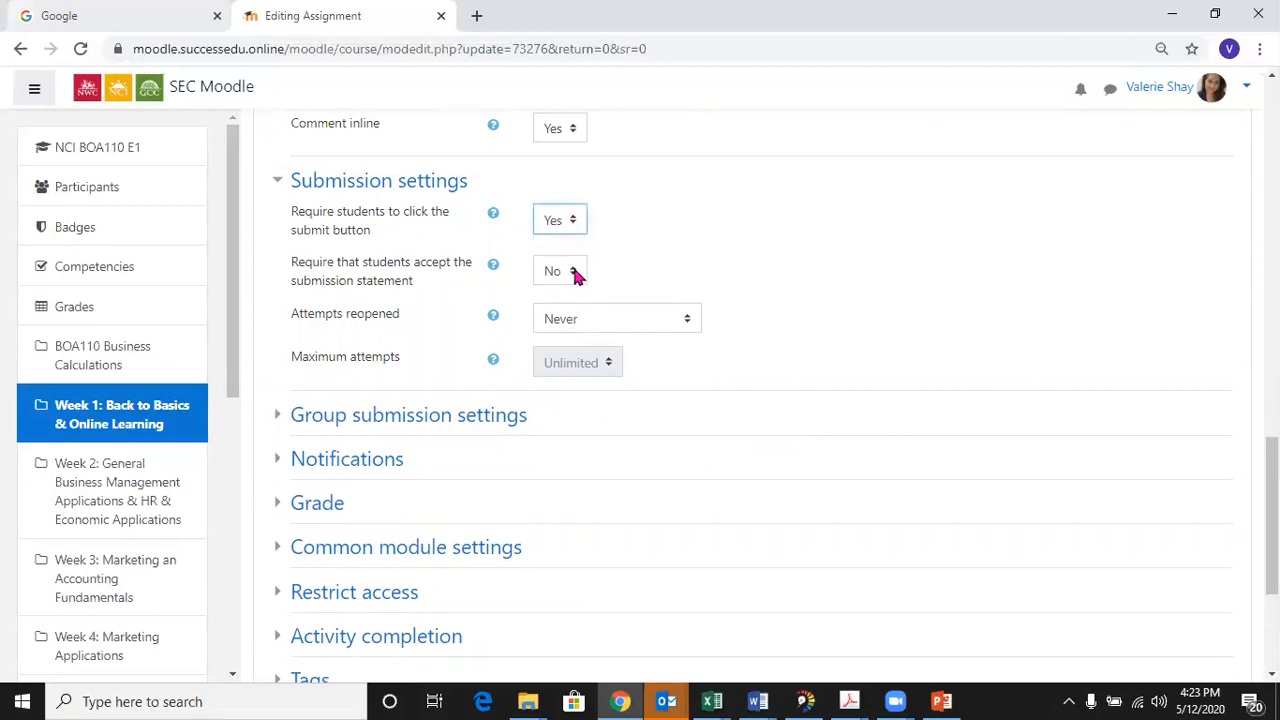
pyautogui.click(576, 276)
pyautogui.click(551, 316)
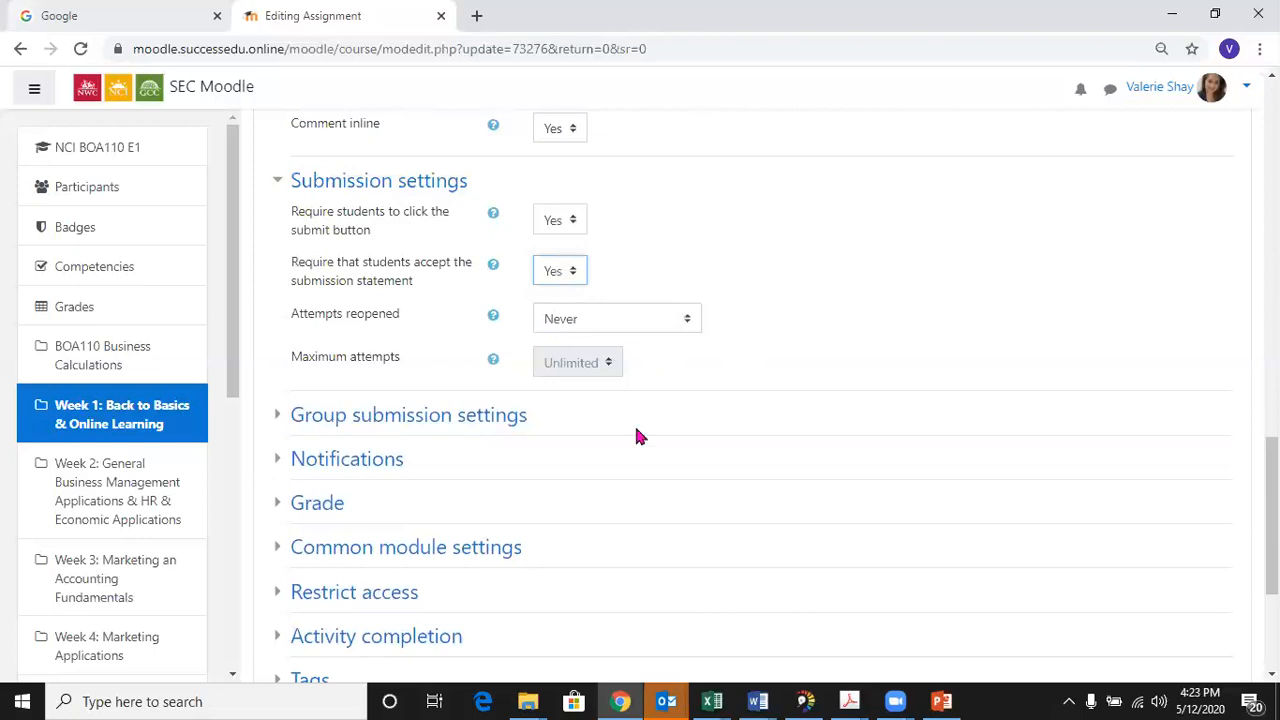
# Set Students submit in groups and Require group to make submission to Yes, and check the grouping options
pyautogui.scroll(-2, 640, 437)
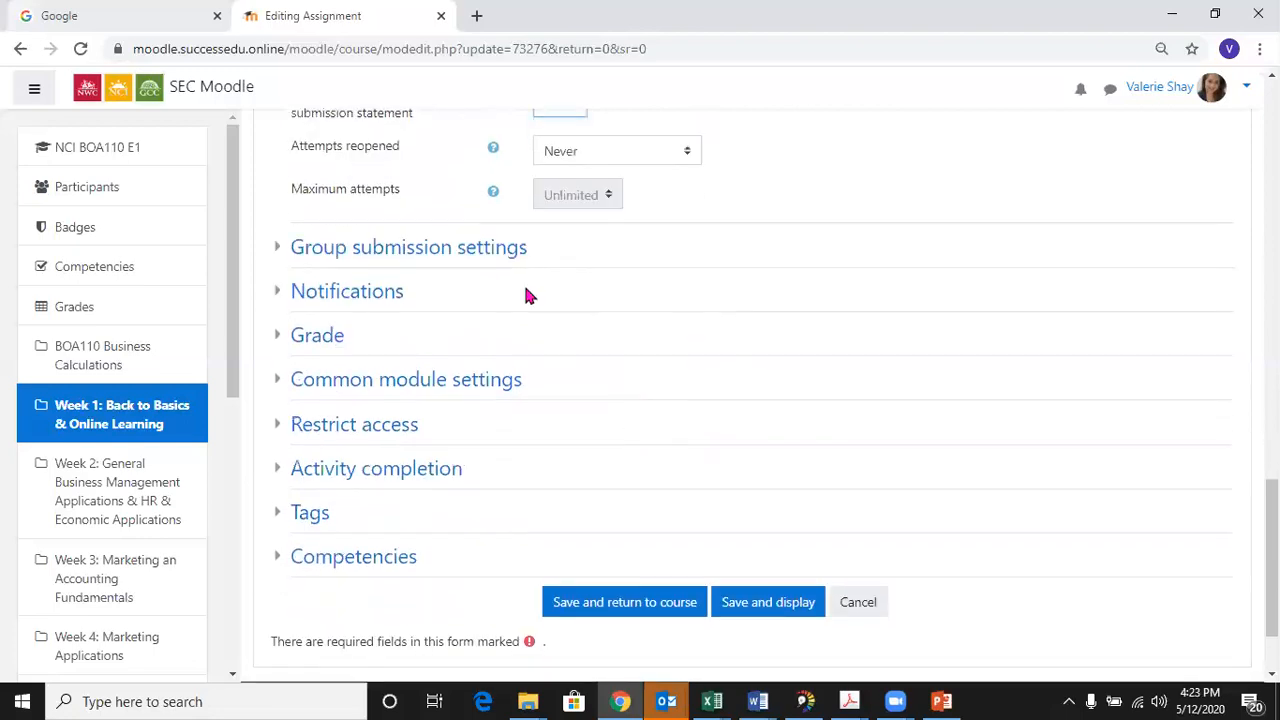
pyautogui.click(500, 254)
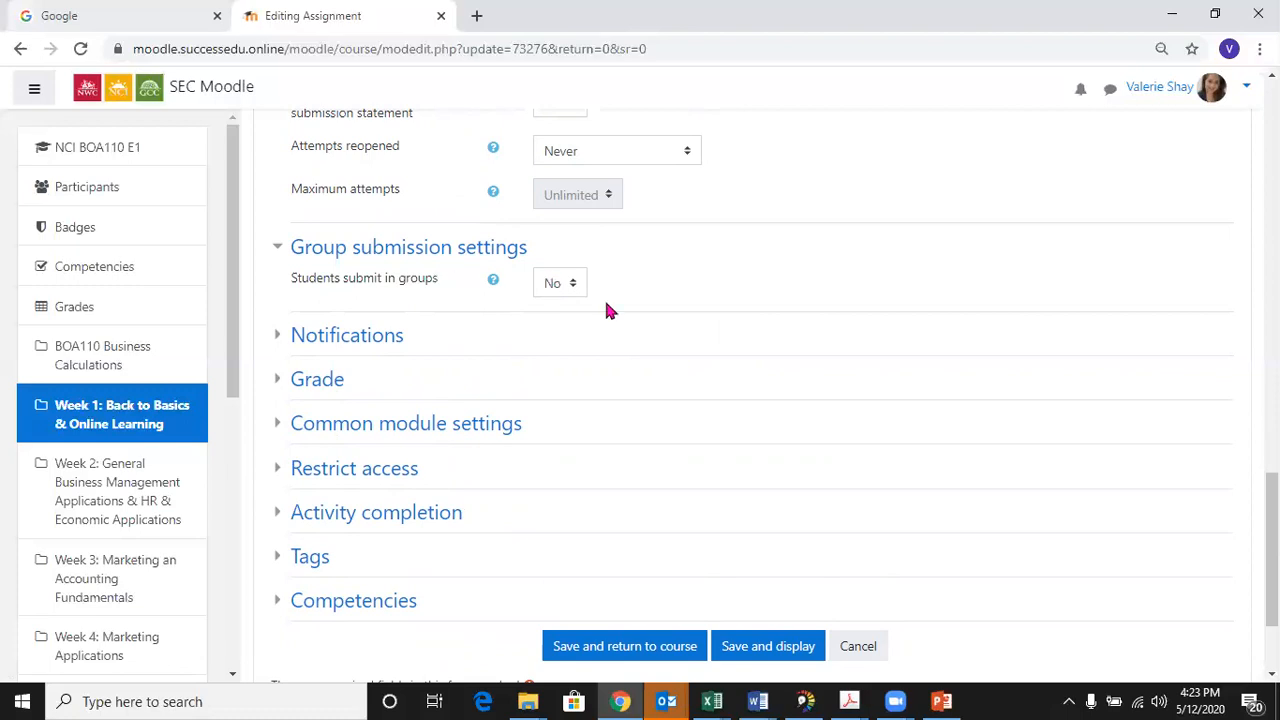
pyautogui.click(571, 288)
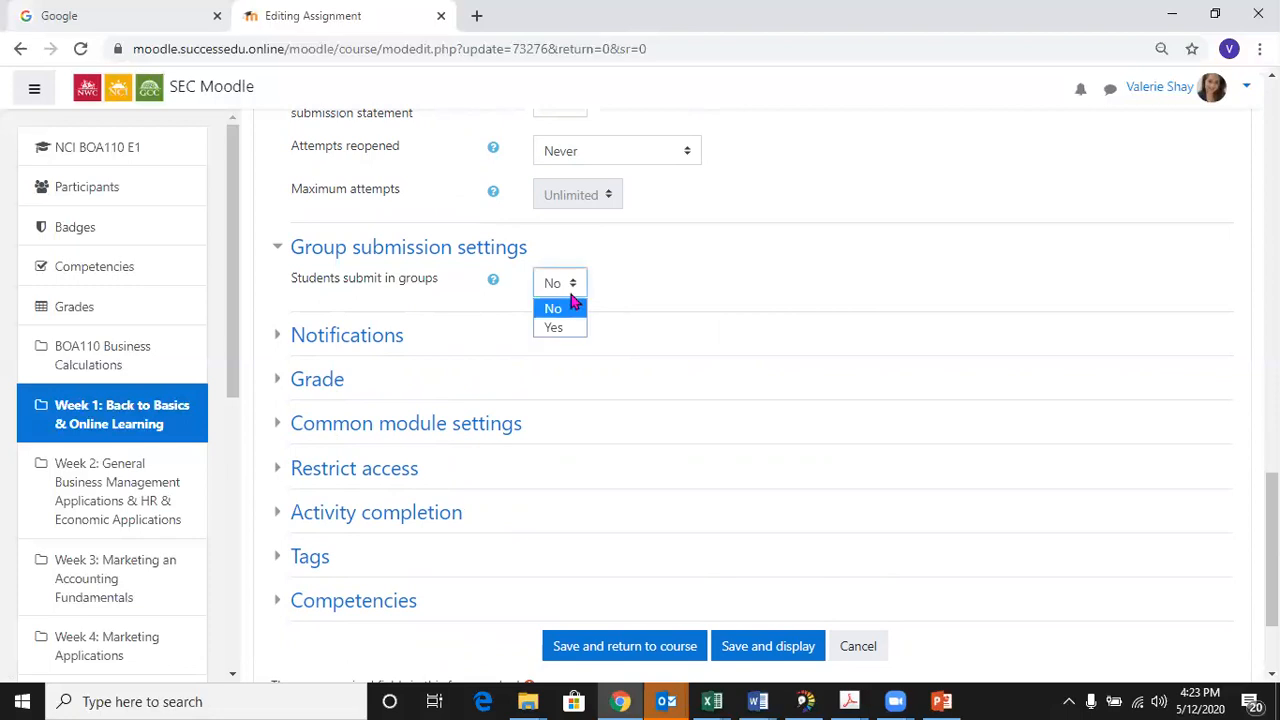
pyautogui.click(570, 328)
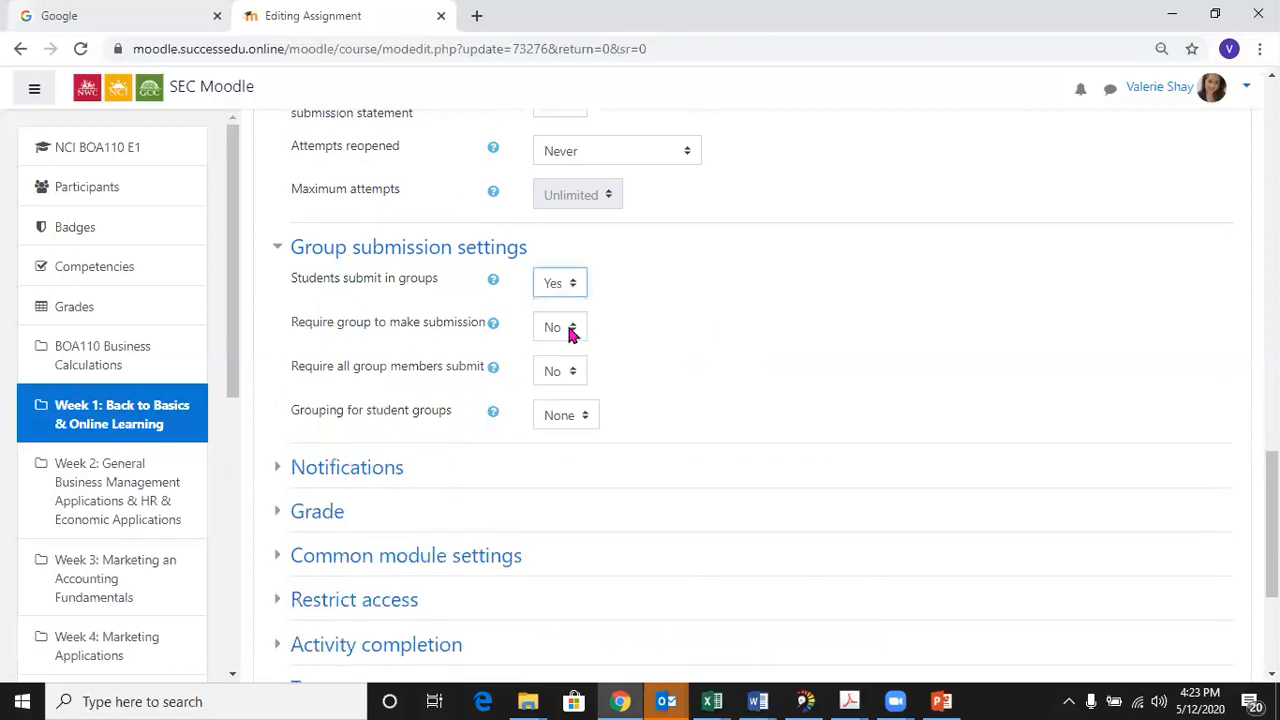
pyautogui.click(570, 330)
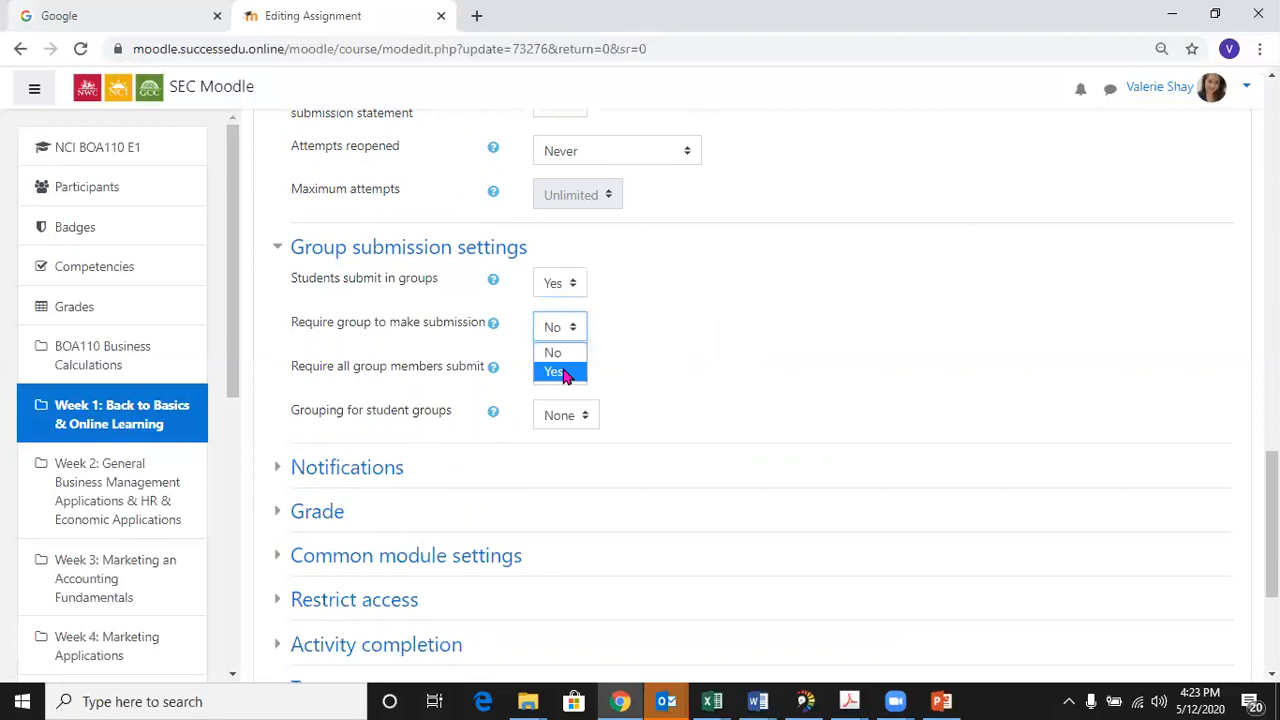
pyautogui.click(563, 371)
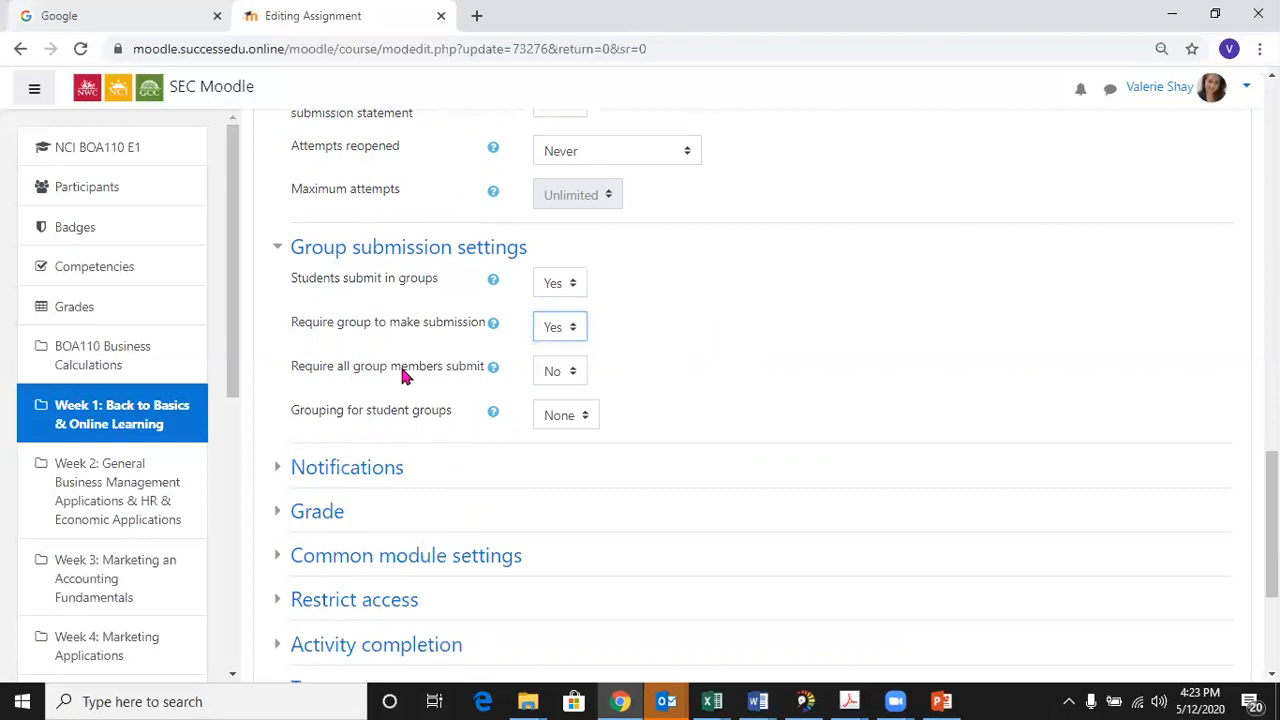
pyautogui.click(556, 417)
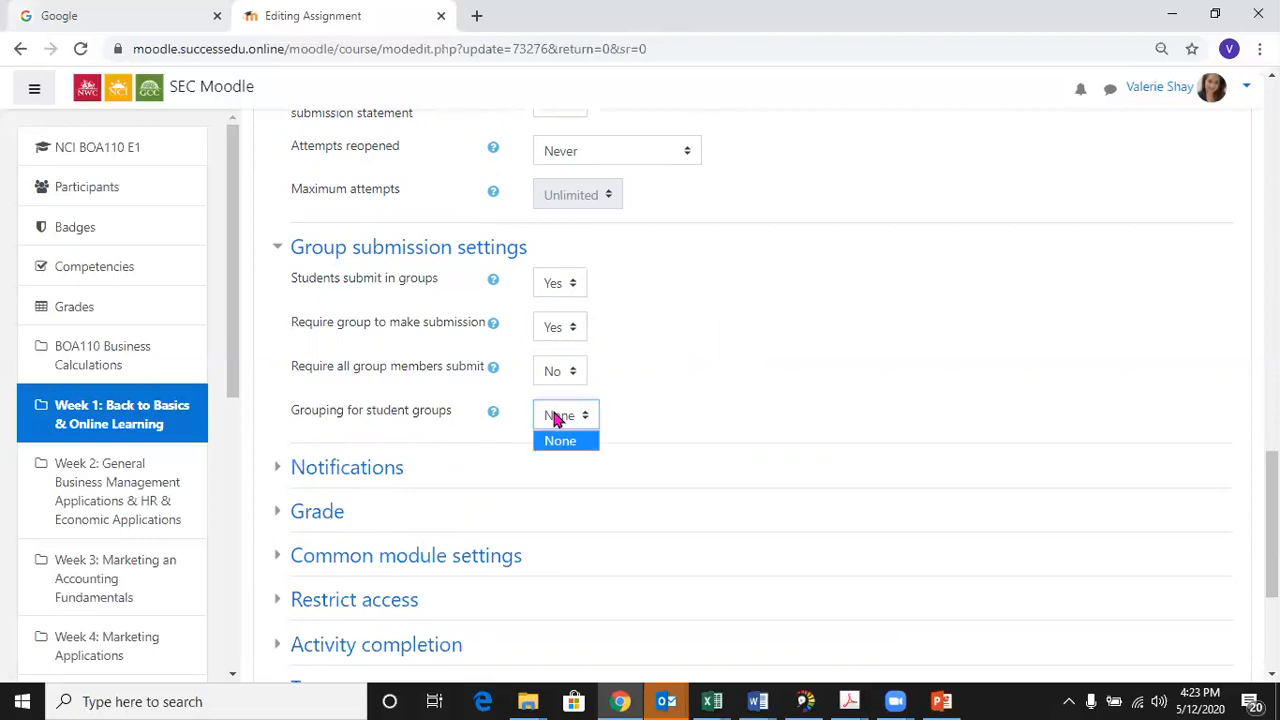
pyautogui.click(636, 374)
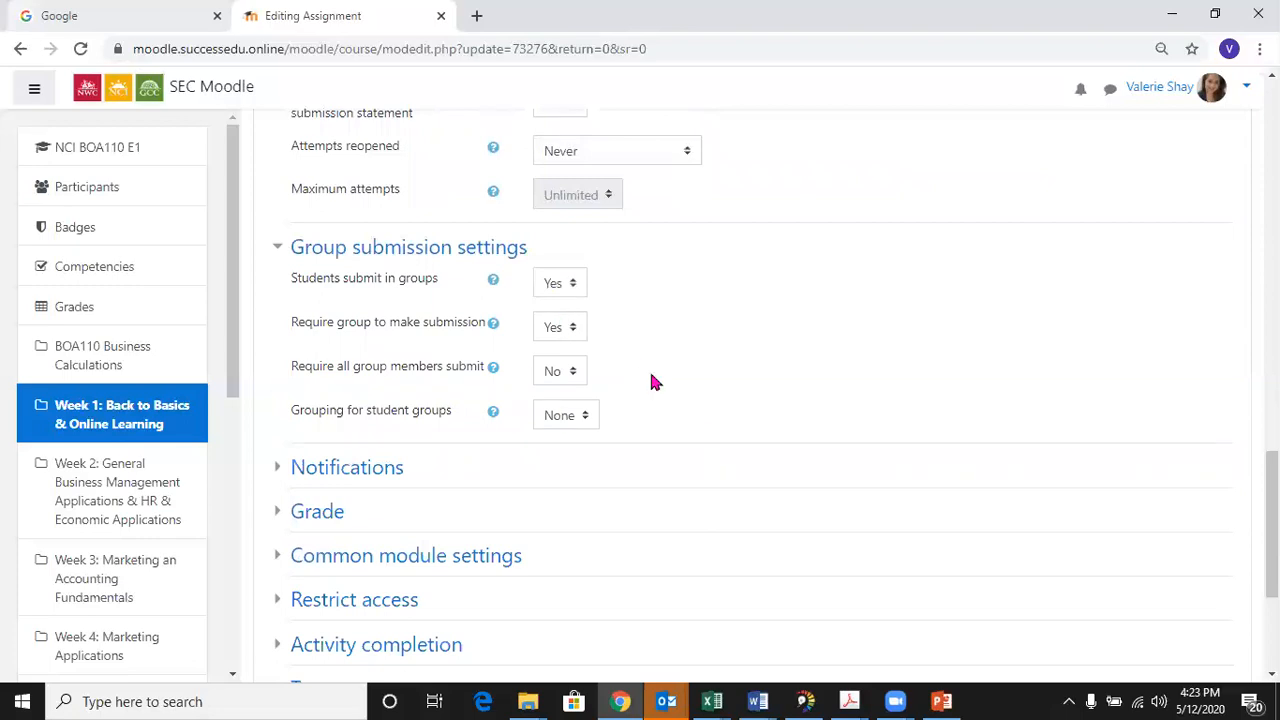
# Set Notify graders about submissions to No and Notify graders about late submissions to Yes
pyautogui.scroll(-2, 717, 433)
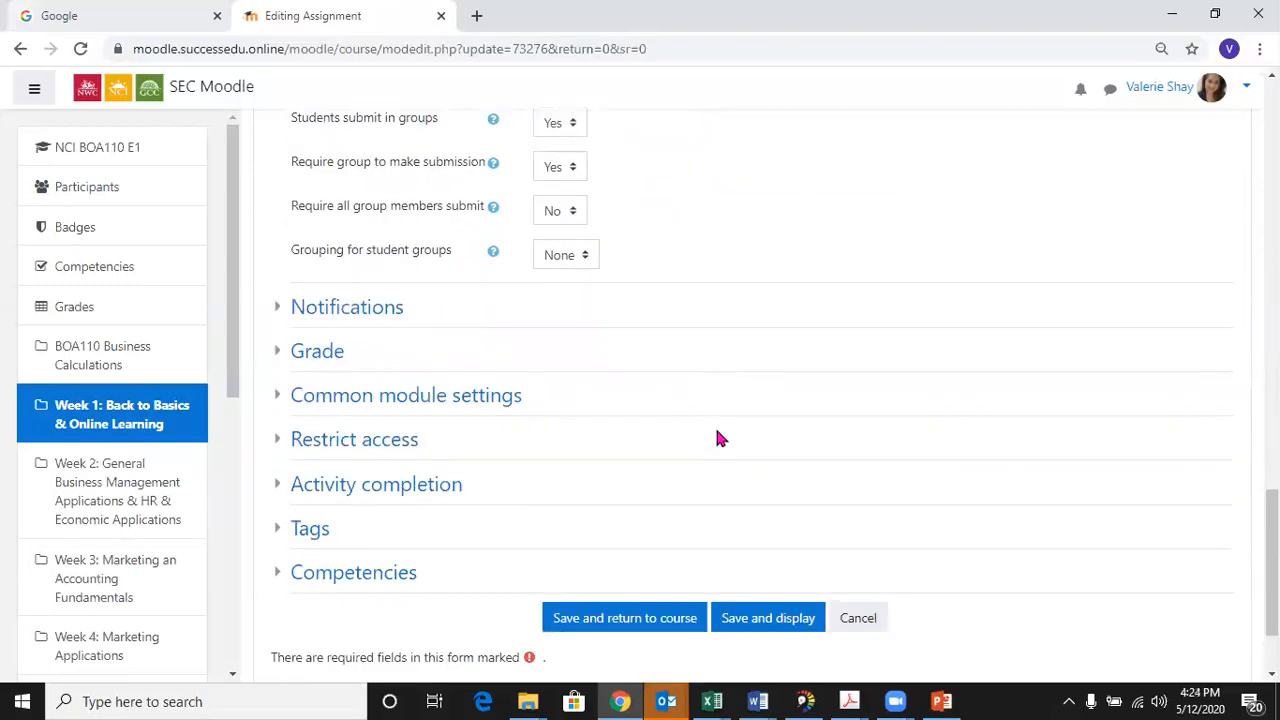
pyautogui.click(389, 310)
pyautogui.scroll(-1, 774, 368)
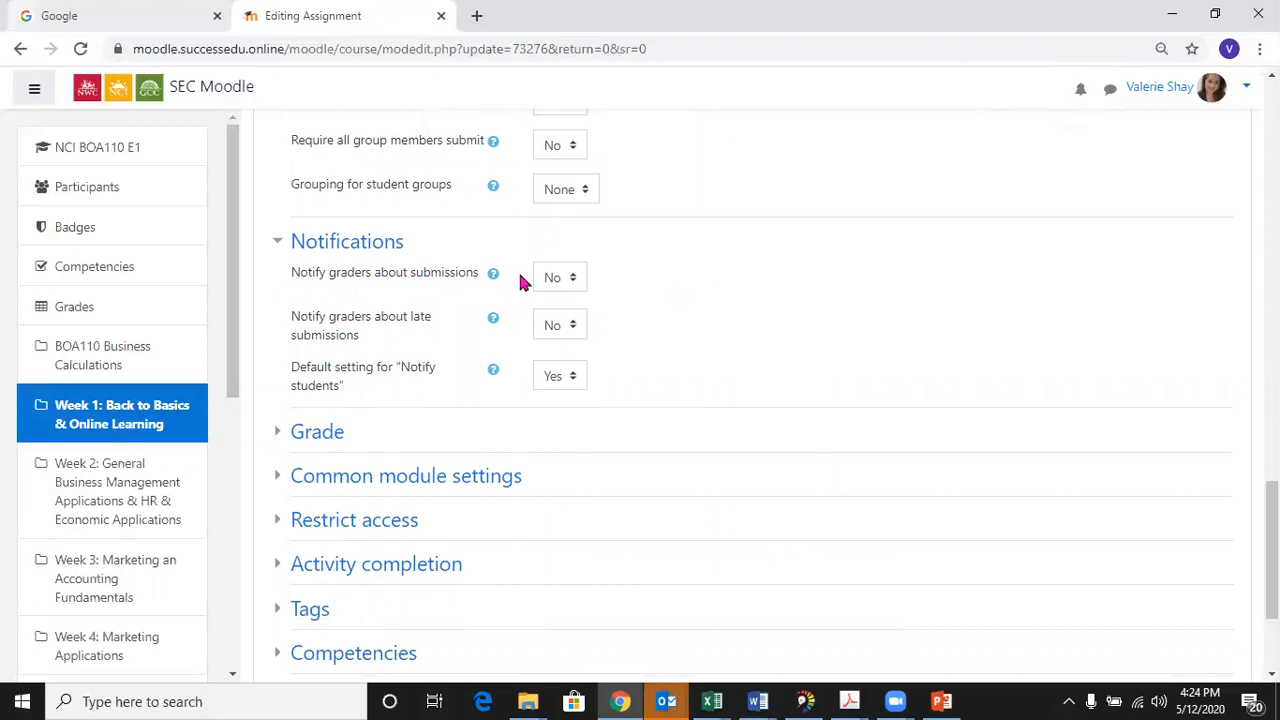
pyautogui.click(574, 279)
pyautogui.click(574, 323)
pyautogui.click(571, 283)
pyautogui.click(560, 303)
pyautogui.click(563, 325)
pyautogui.click(567, 366)
# Set the assignment's grade to pass to 80 in the grade settings
pyautogui.scroll(-1, 615, 410)
pyautogui.scroll(-1, 615, 412)
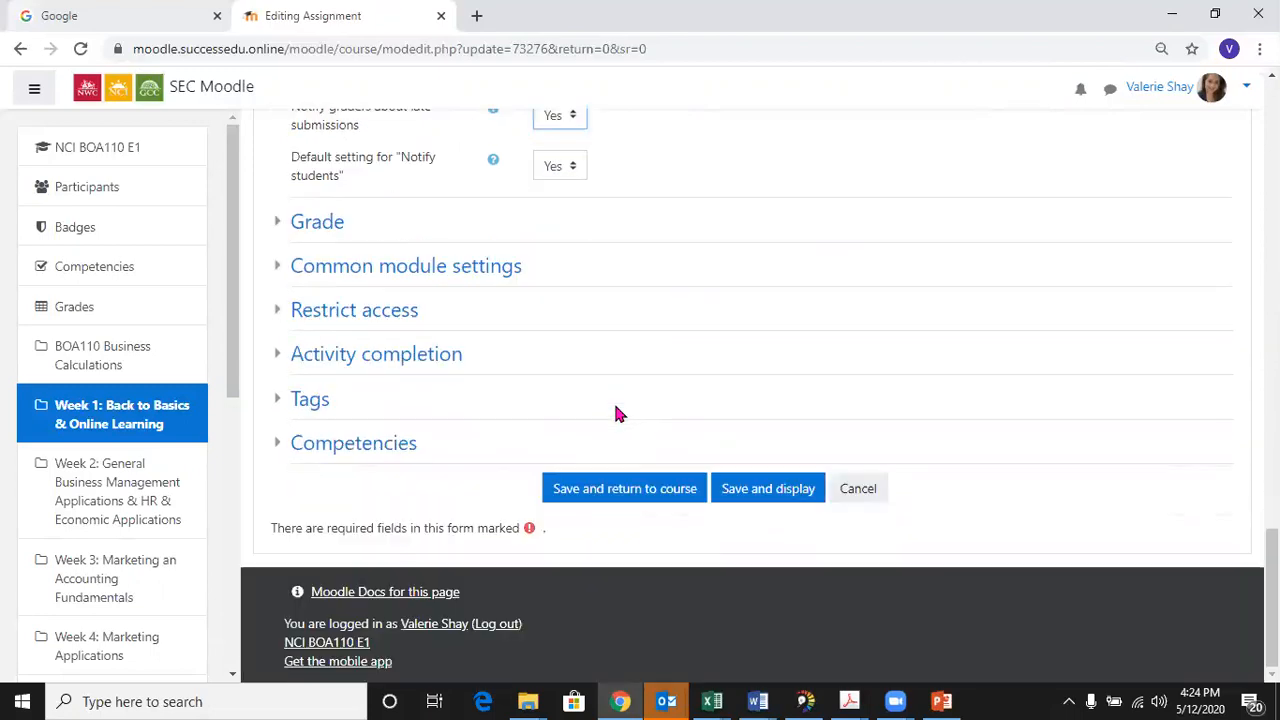
pyautogui.click(320, 229)
pyautogui.scroll(-2, 728, 342)
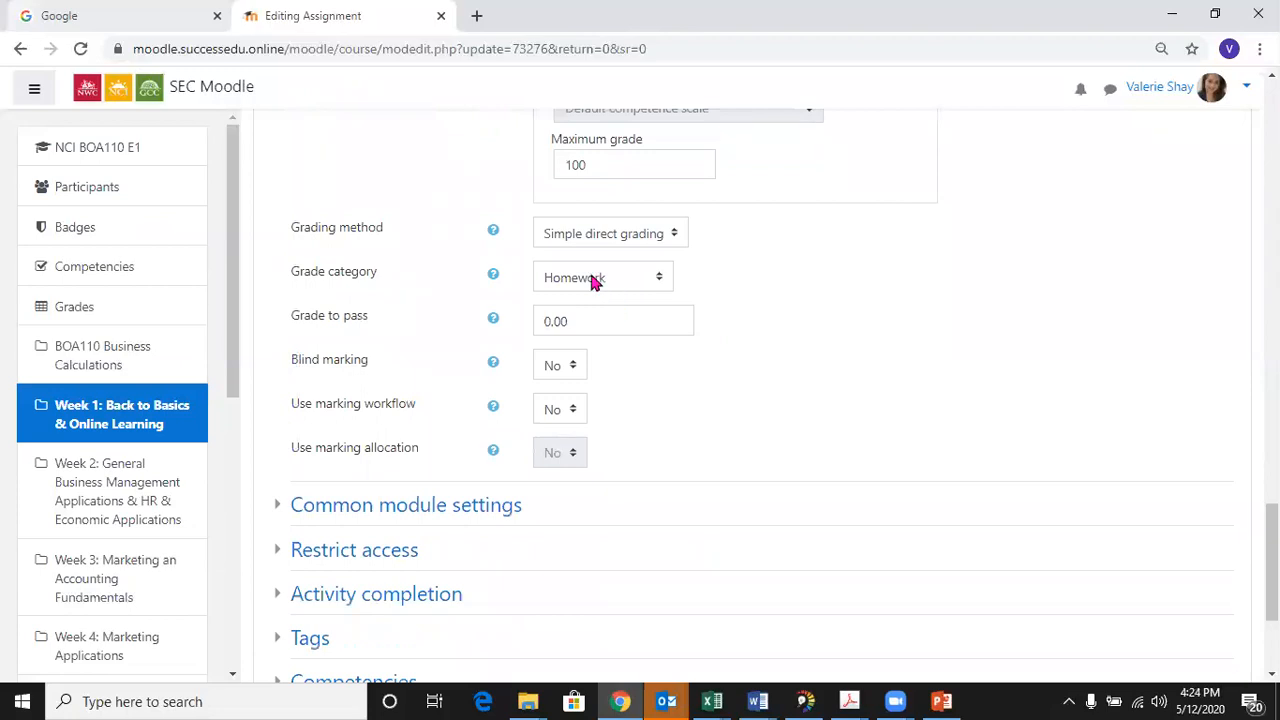
pyautogui.moveTo(566, 322); pyautogui.dragTo(505, 330)
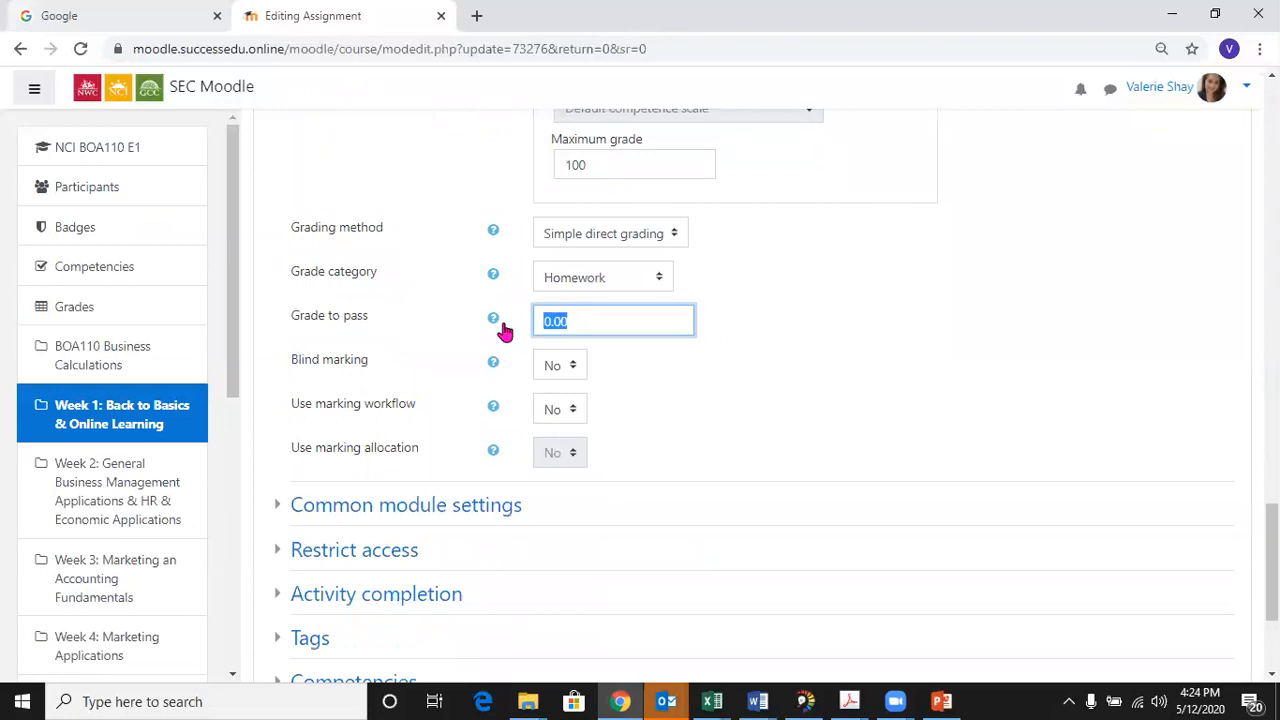
pyautogui.write('80')
pyautogui.scroll(-1, 694, 417)
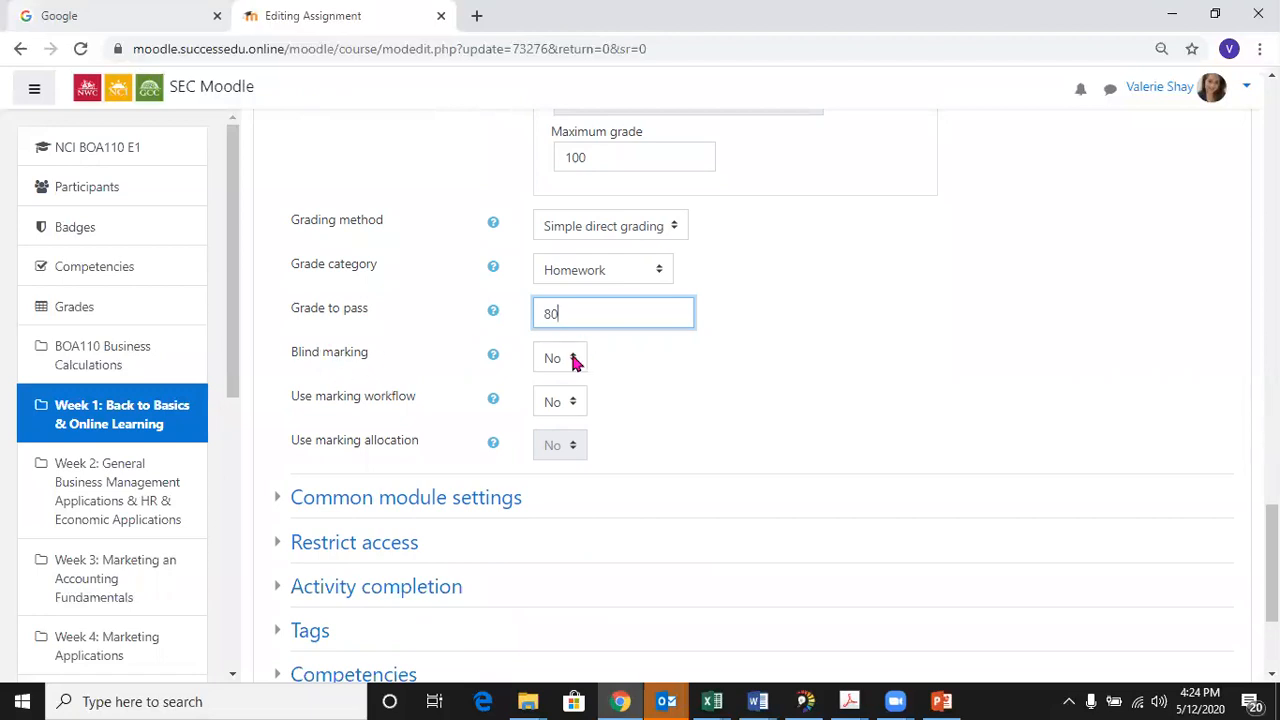
# Review the remaining assignment settings, save the assignment and return to the course
pyautogui.scroll(-1, 668, 390)
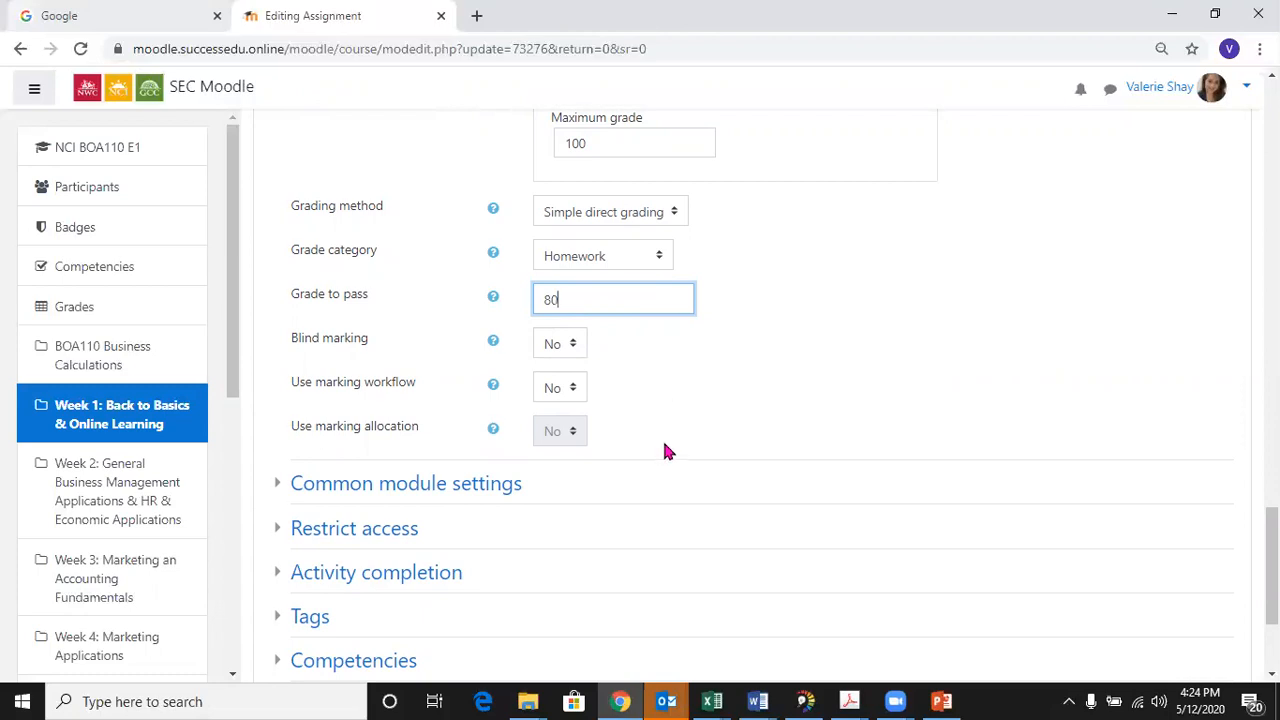
pyautogui.scroll(-1, 666, 448)
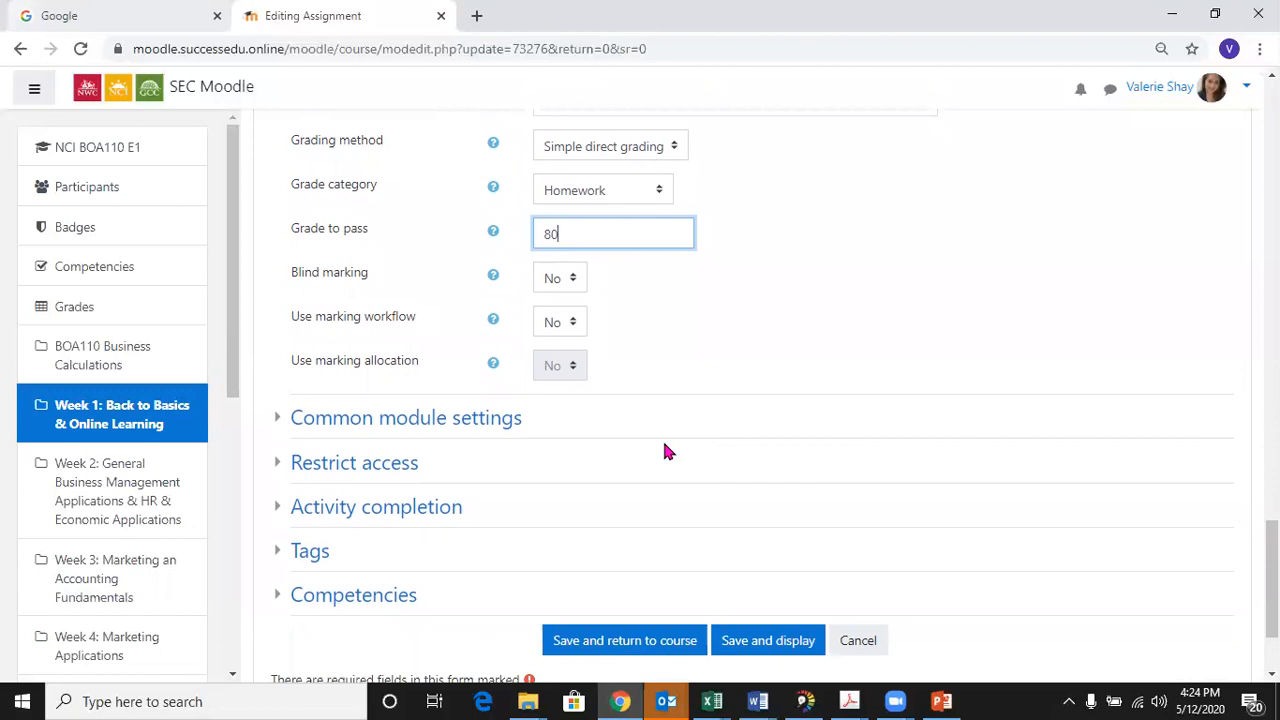
pyautogui.scroll(-2, 668, 452)
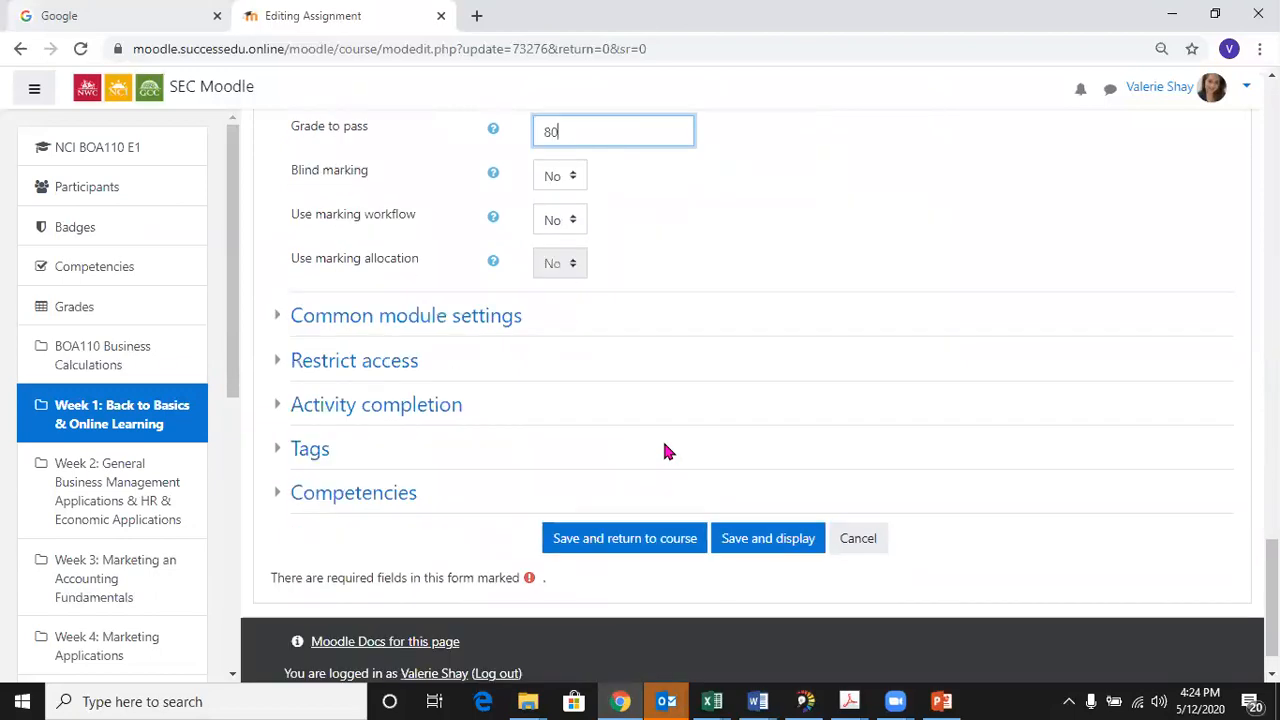
pyautogui.scroll(6, 803, 378)
pyautogui.scroll(-6, 803, 375)
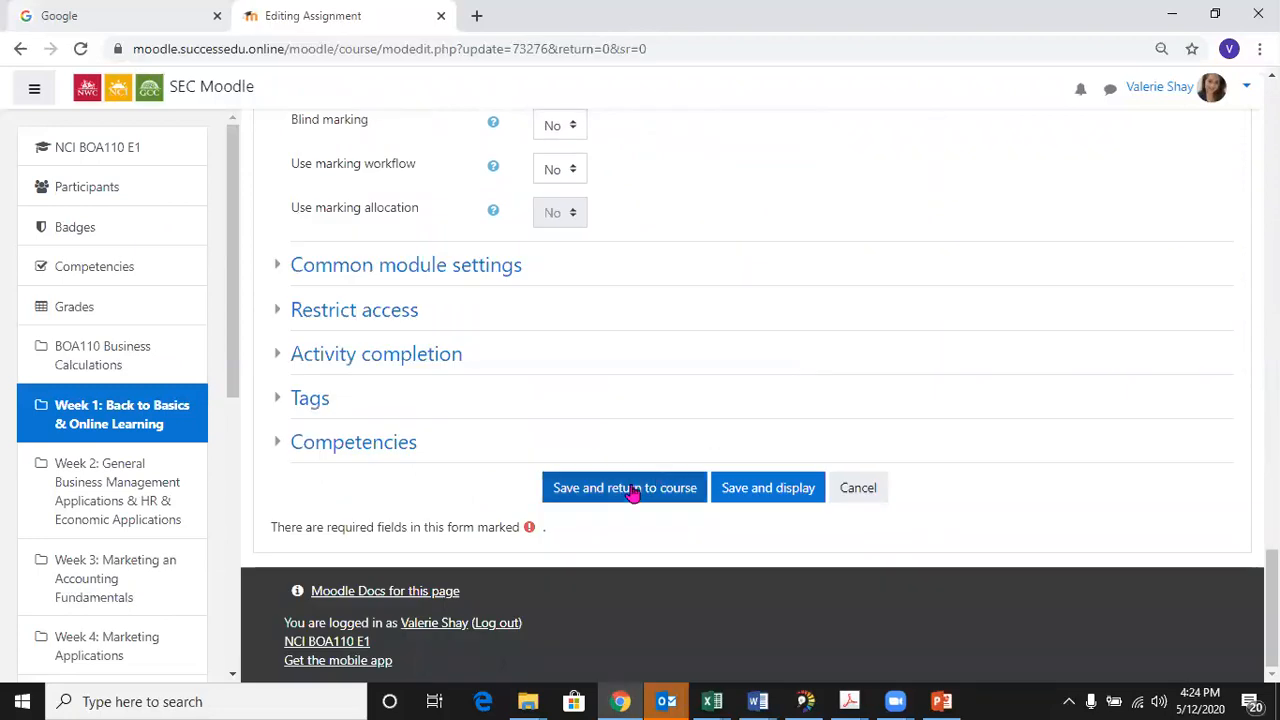
pyautogui.click(632, 494)
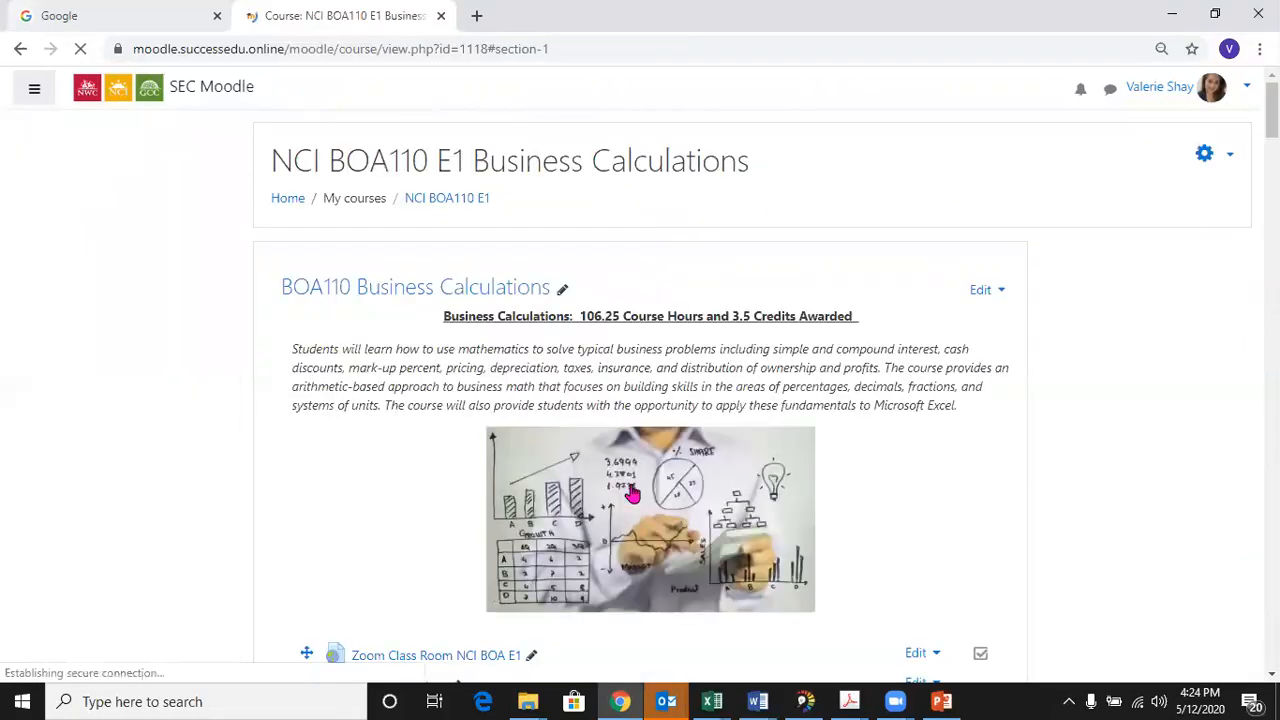